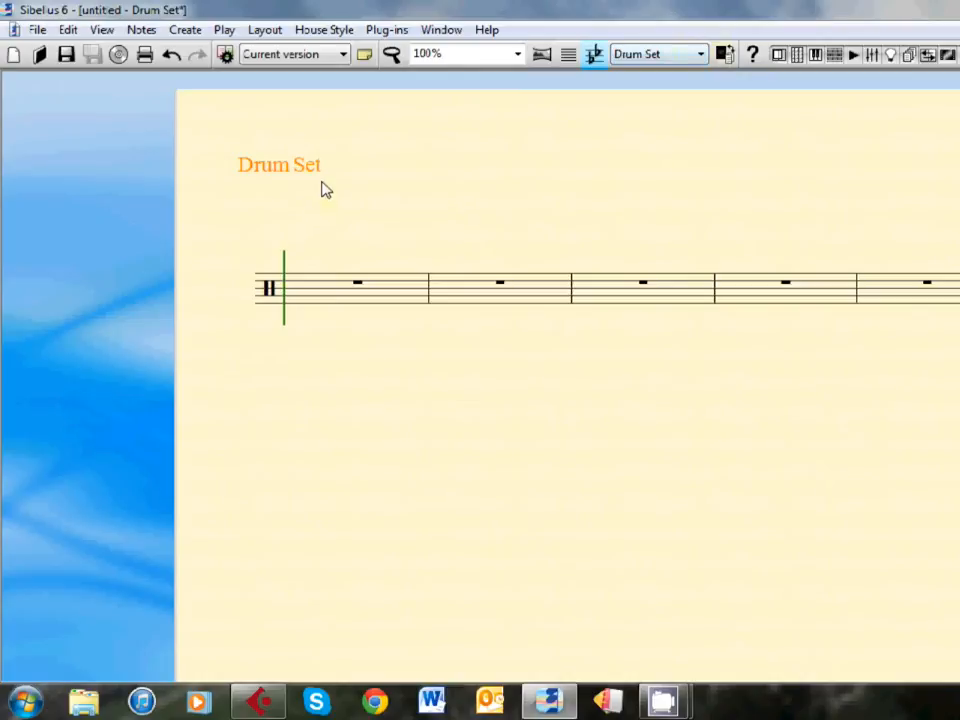
# Change the part name in the score information to Drums
pyautogui.doubleClick(322, 174)
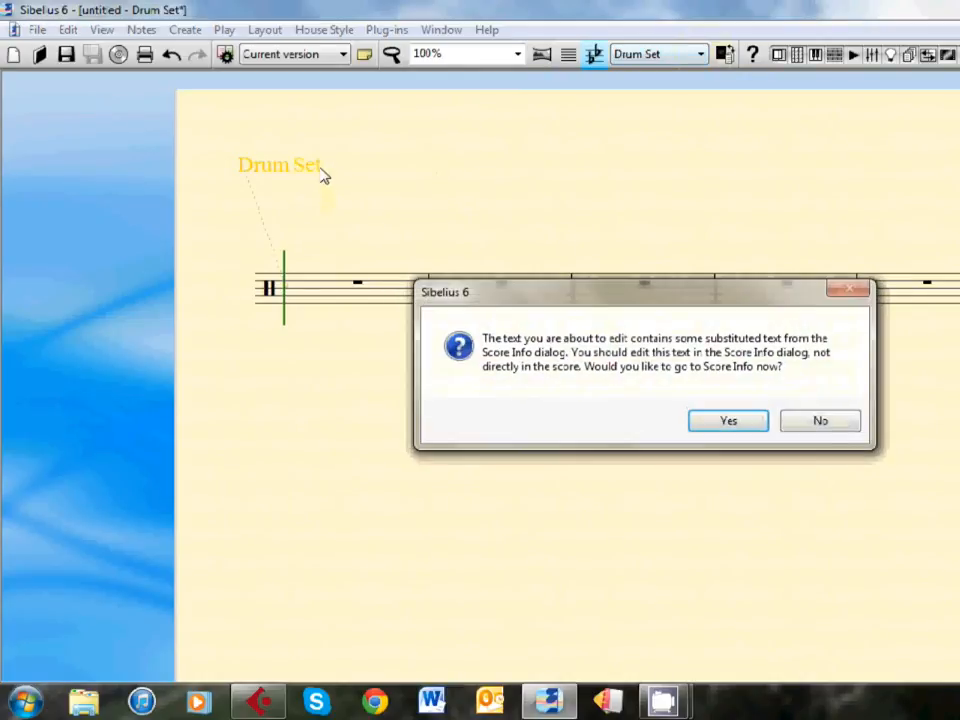
pyautogui.click(727, 424)
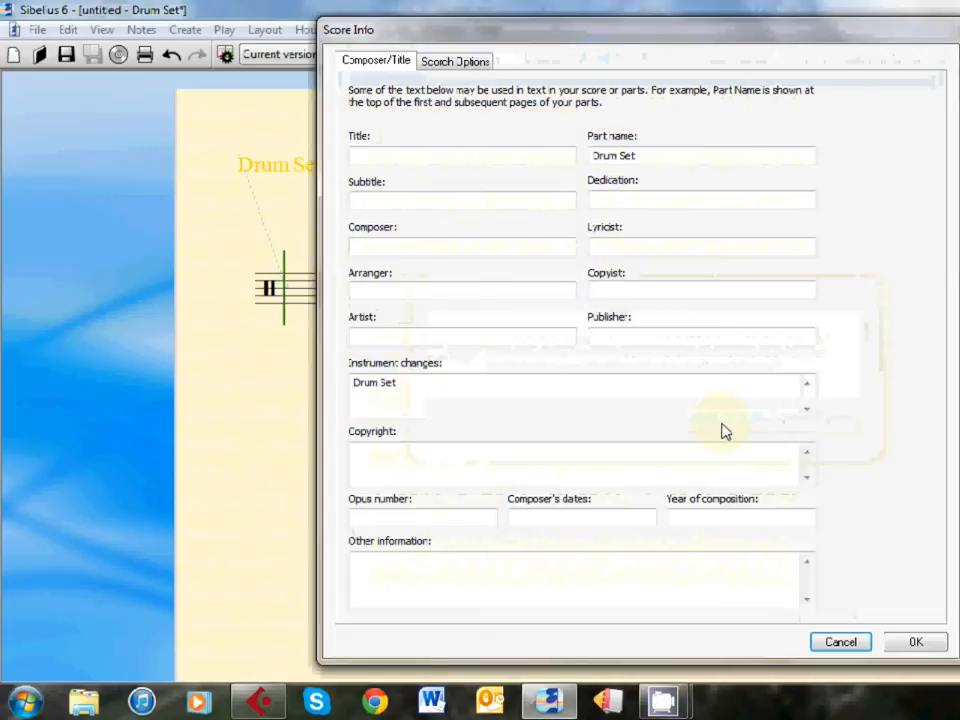
pyautogui.click(660, 162)
pyautogui.press('BackSpace')
pyautogui.press('BackSpace')
pyautogui.press('BackSpace')
pyautogui.press('BackSpace')
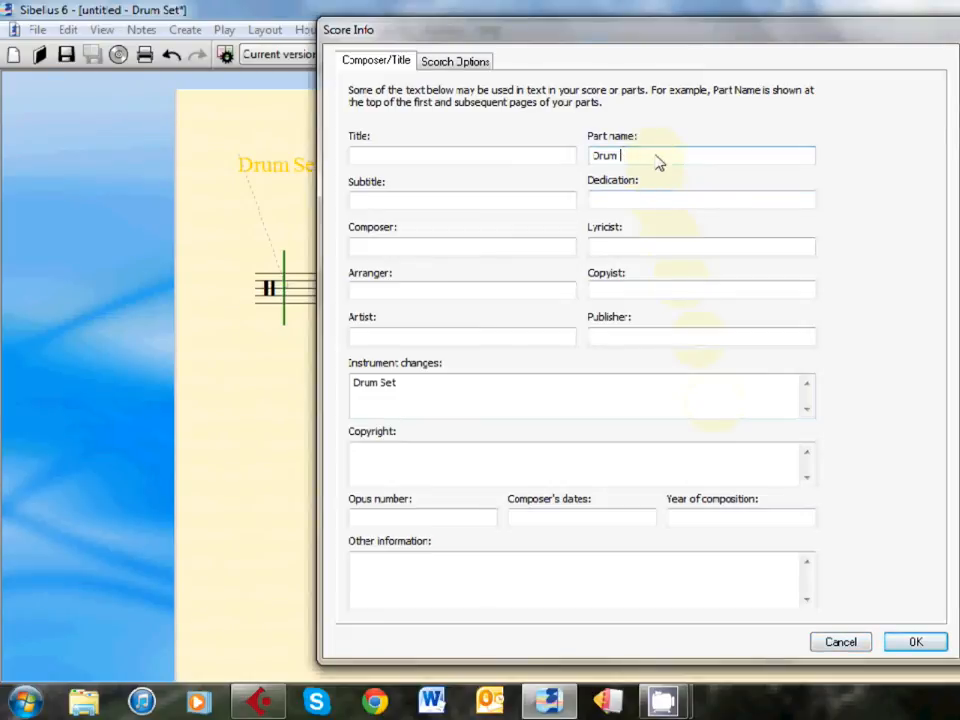
pyautogui.write('s')
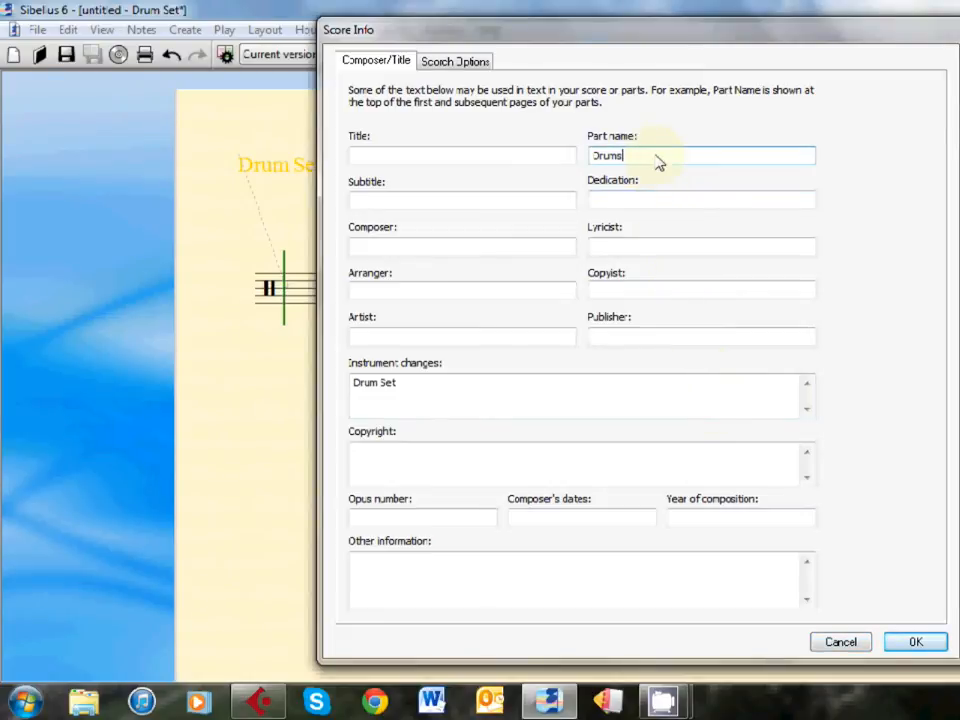
pyautogui.press('Return')
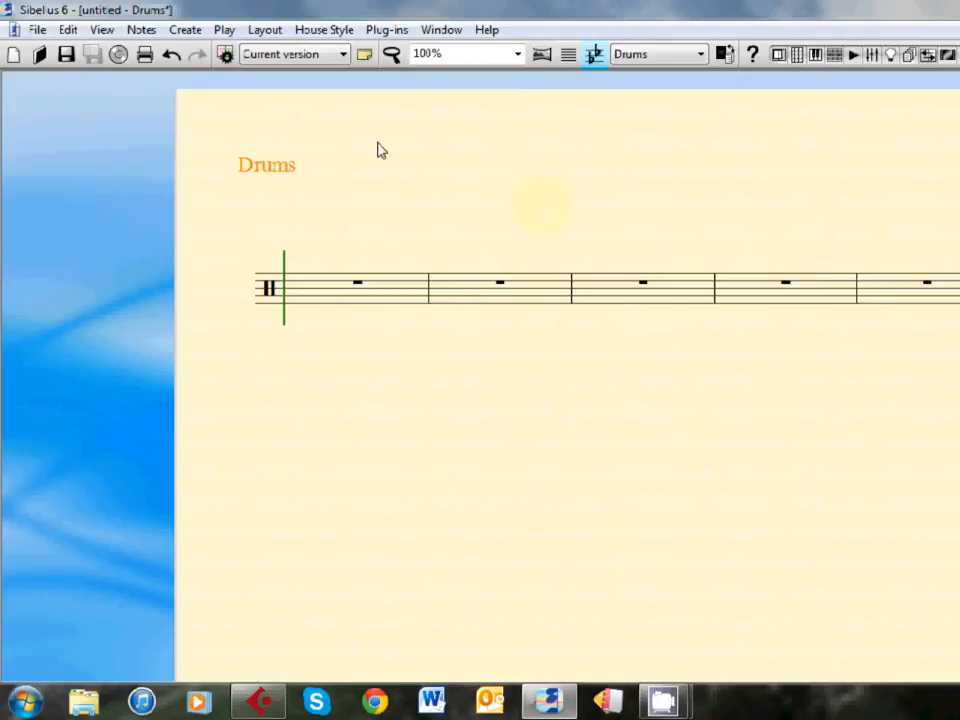
# Add the text Cowbell in the top-left instrument name style and place it directly below the Drums part name
pyautogui.click(192, 33)
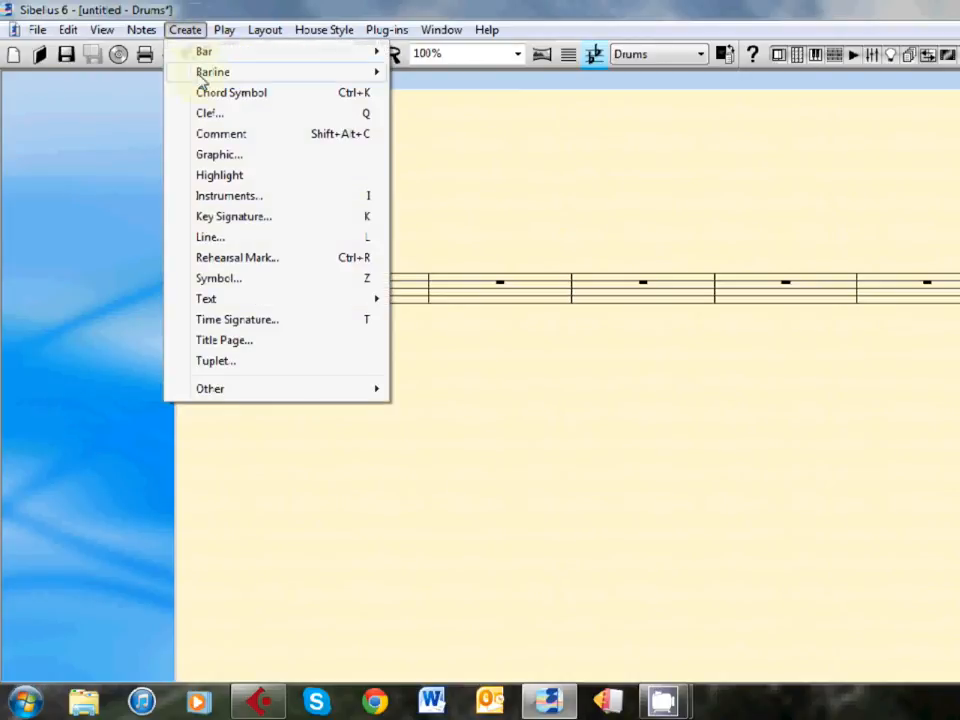
pyautogui.moveTo(212, 300)
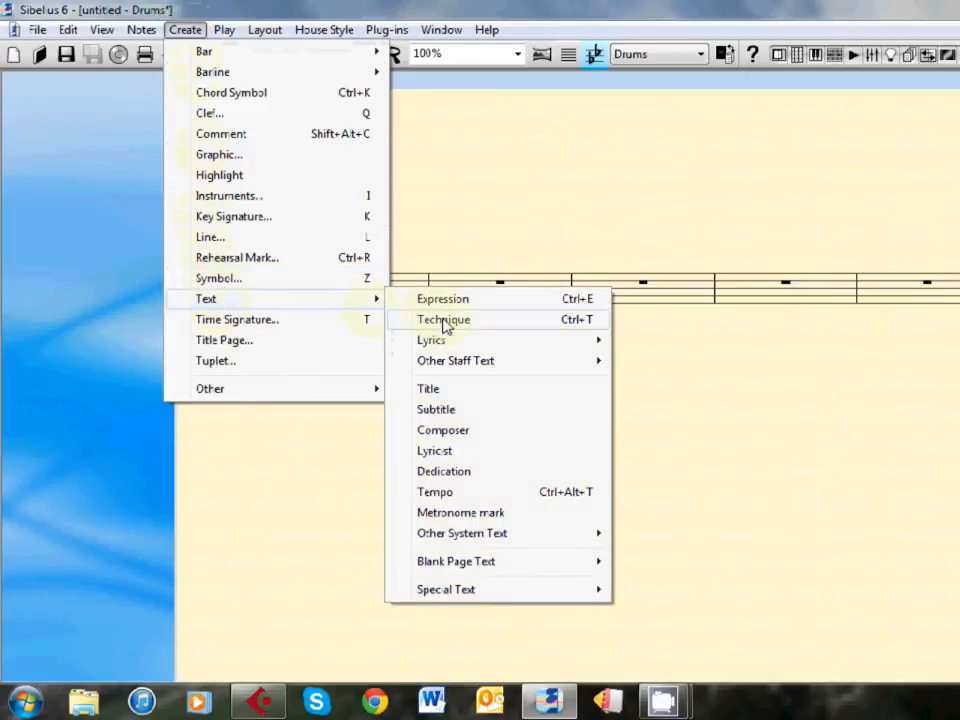
pyautogui.moveTo(483, 596)
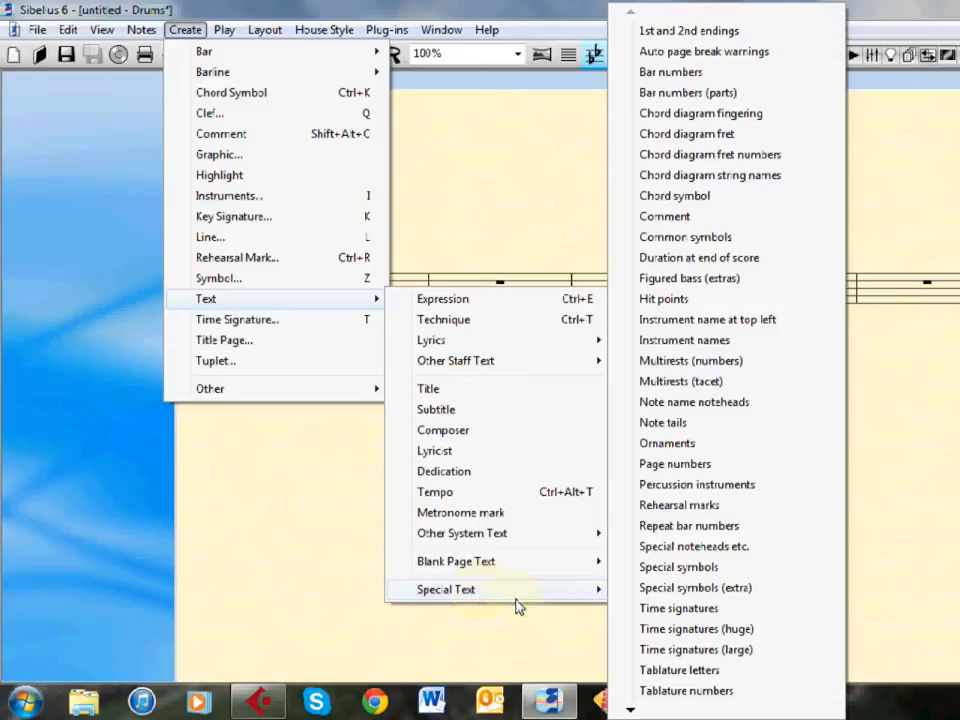
pyautogui.click(696, 322)
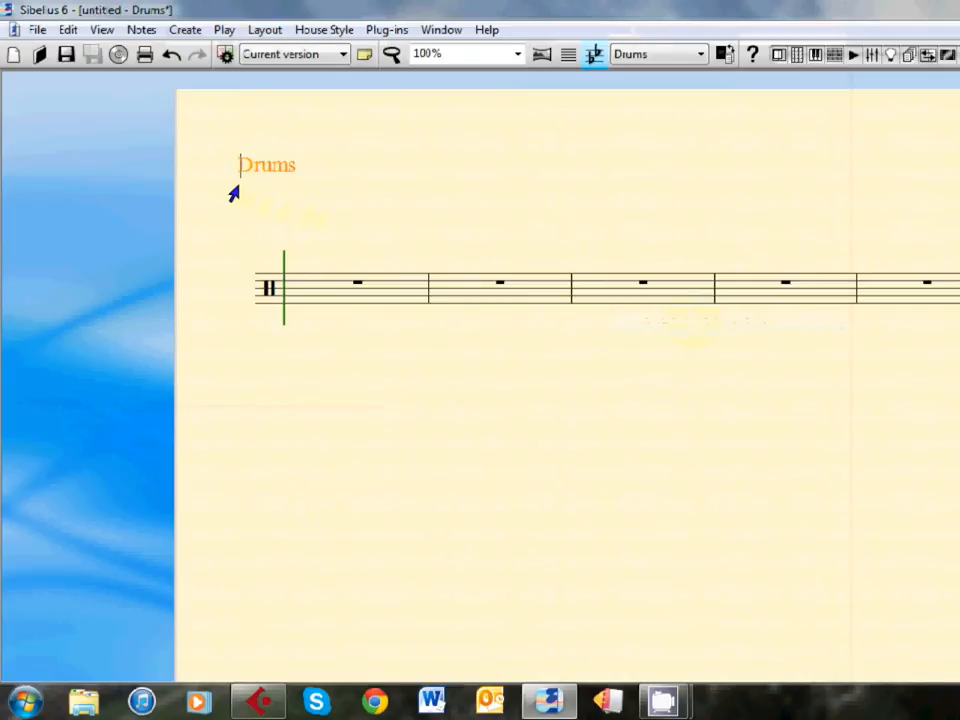
pyautogui.write('Cowbell')
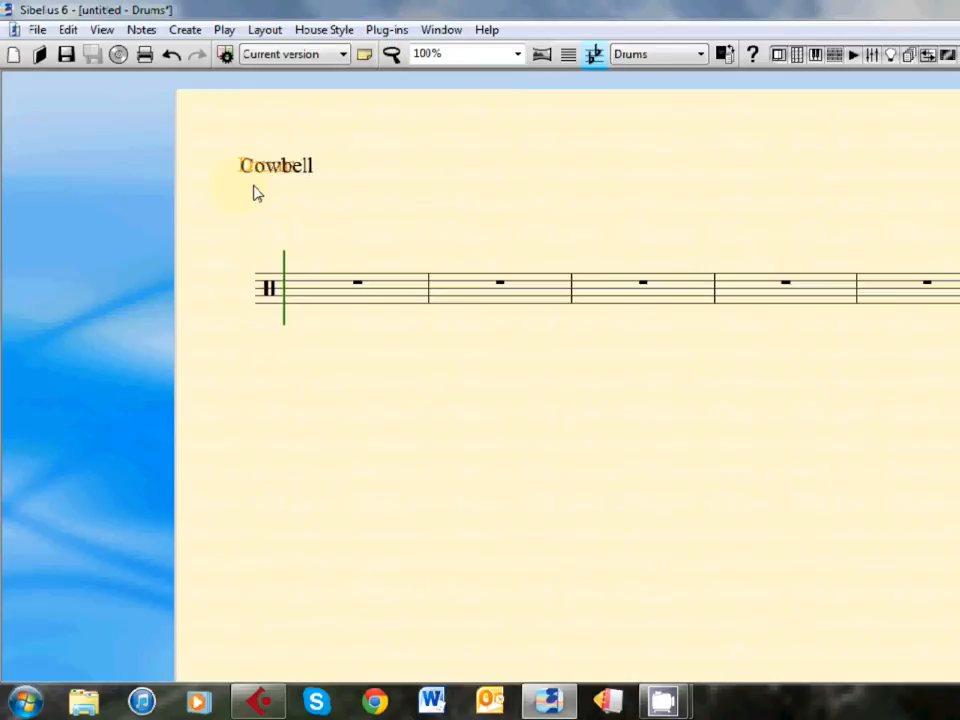
pyautogui.click(315, 230)
pyautogui.moveTo(285, 174)
pyautogui.mouseDown()
pyautogui.moveTo(287, 200)
pyautogui.moveTo(285, 192)
pyautogui.mouseUp()
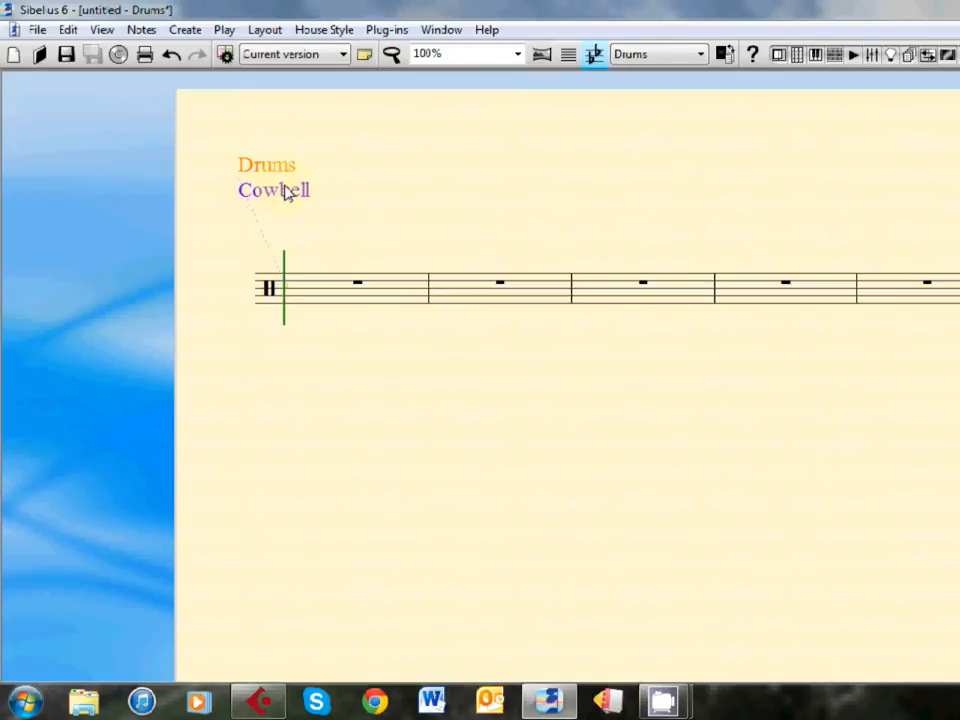
pyautogui.click(362, 229)
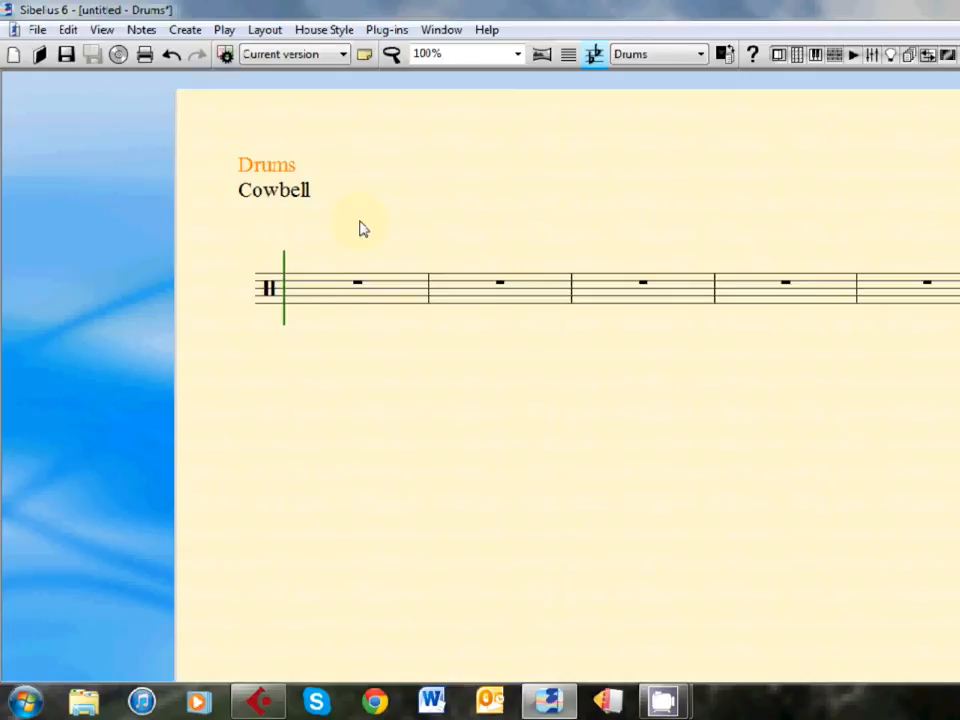
# Add a tempo marking of quarter note =138 above the start of the first bar
pyautogui.click(199, 33)
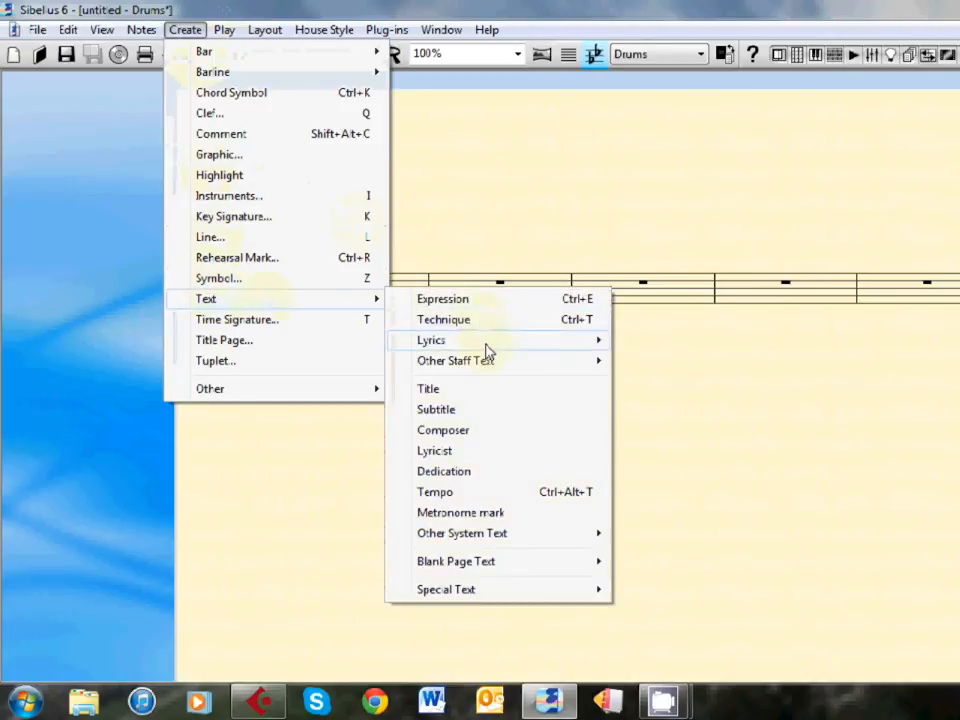
pyautogui.click(444, 495)
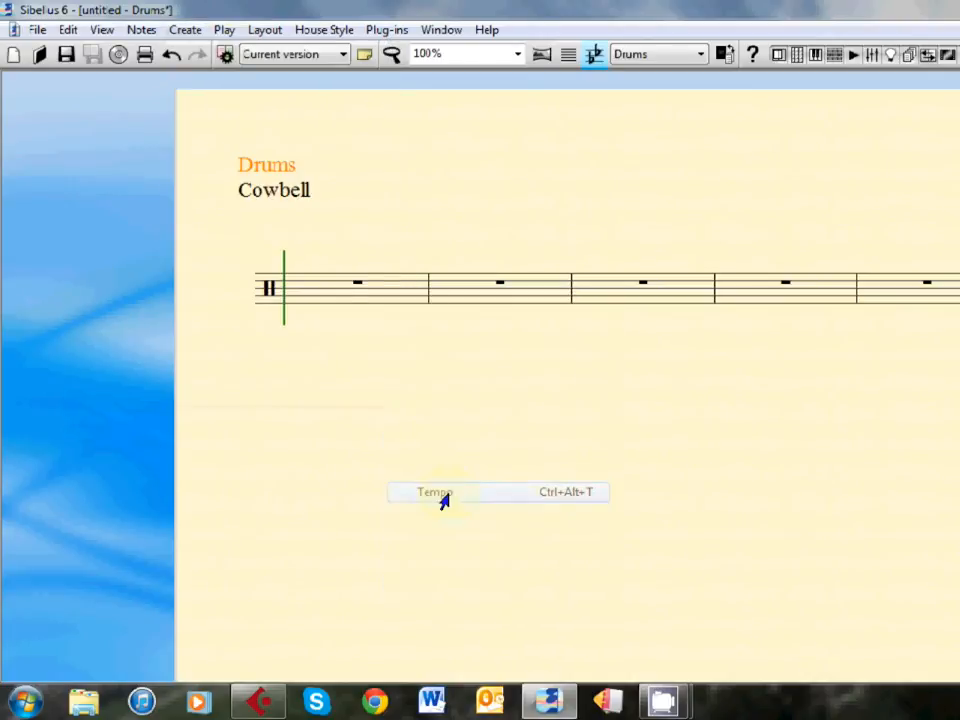
pyautogui.click(279, 243)
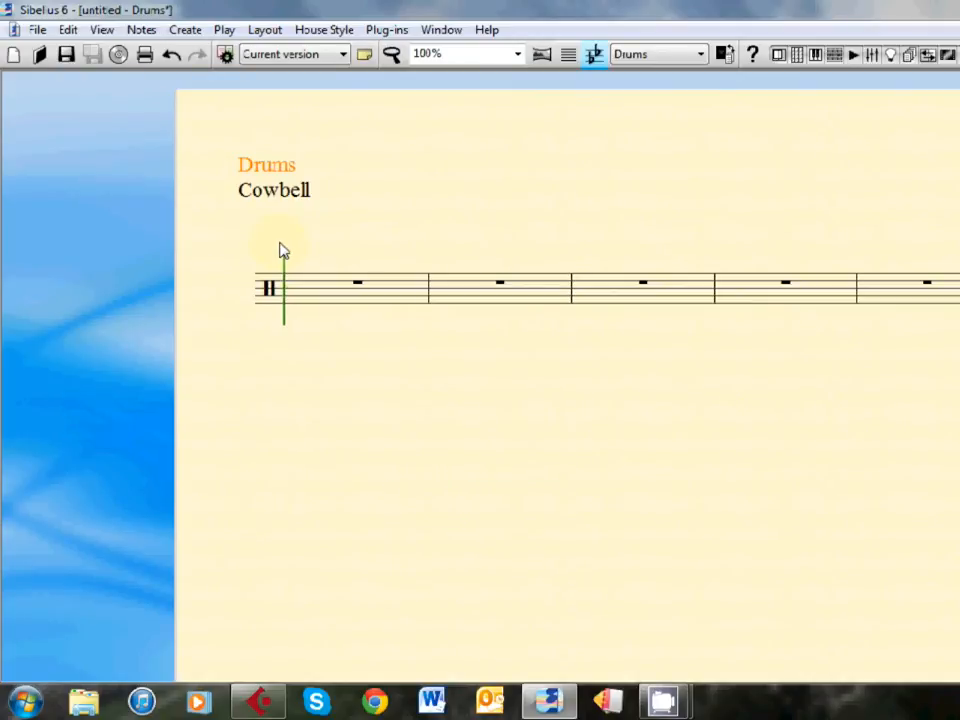
pyautogui.rightClick(281, 250)
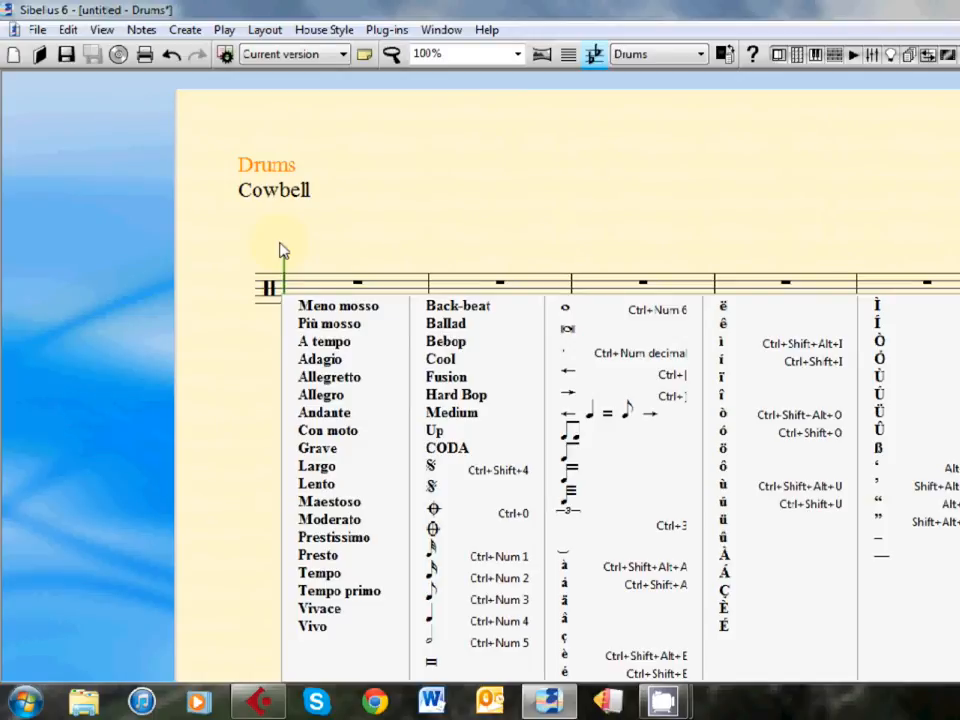
pyautogui.click(449, 627)
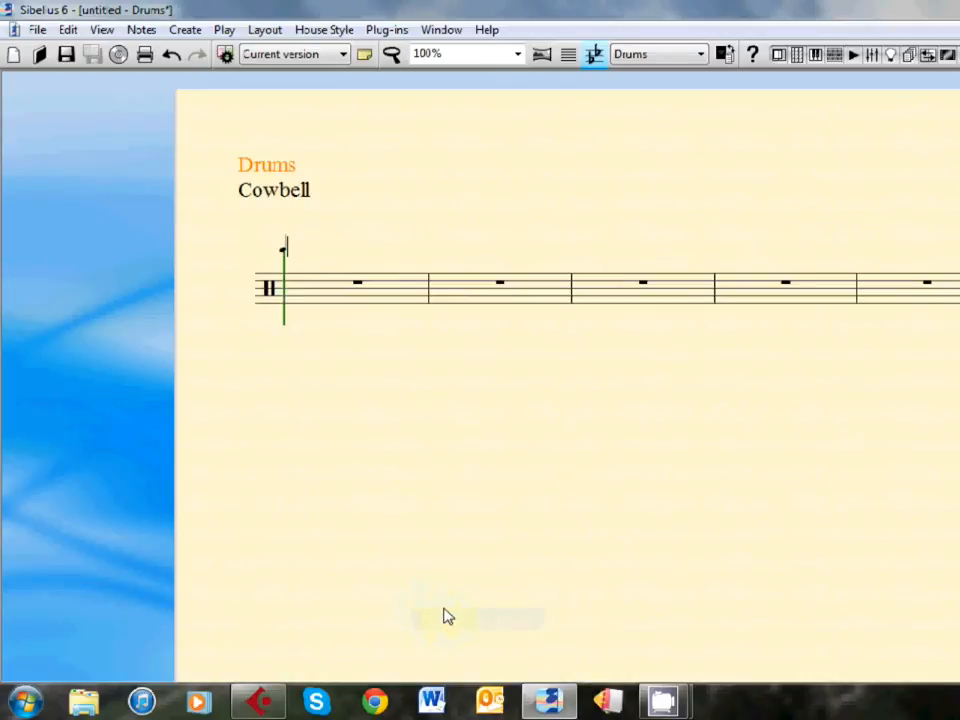
pyautogui.write('=138')
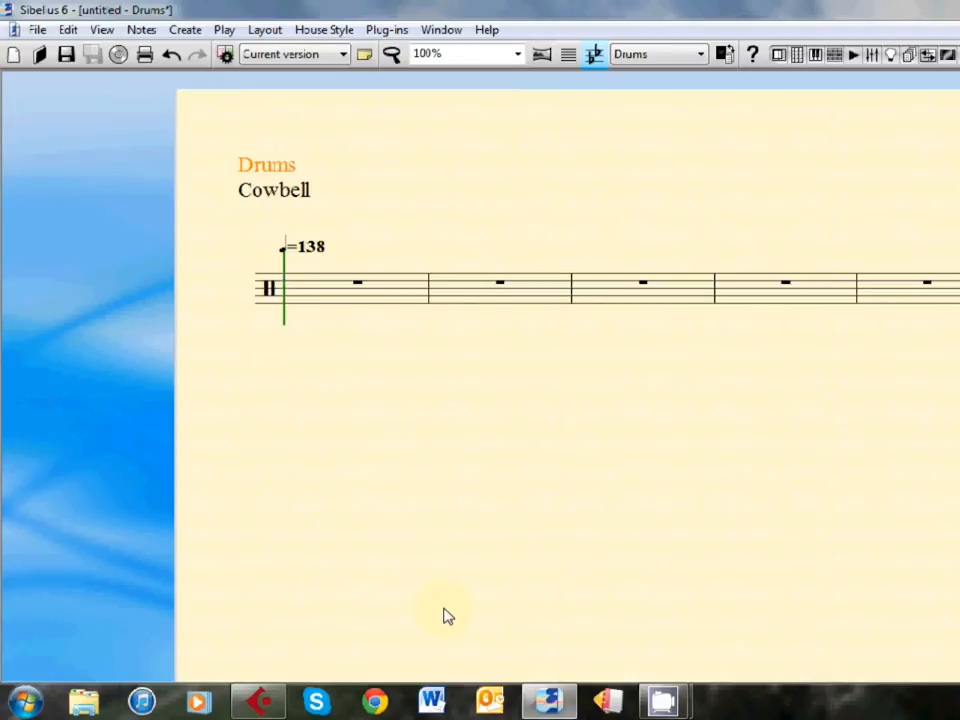
pyautogui.click(447, 616)
# Move the tempo marking left so that it lines up with the Drums and Cowbell text
pyautogui.click(417, 527)
pyautogui.click(288, 247)
pyautogui.moveTo(290, 248); pyautogui.dragTo(272, 248)
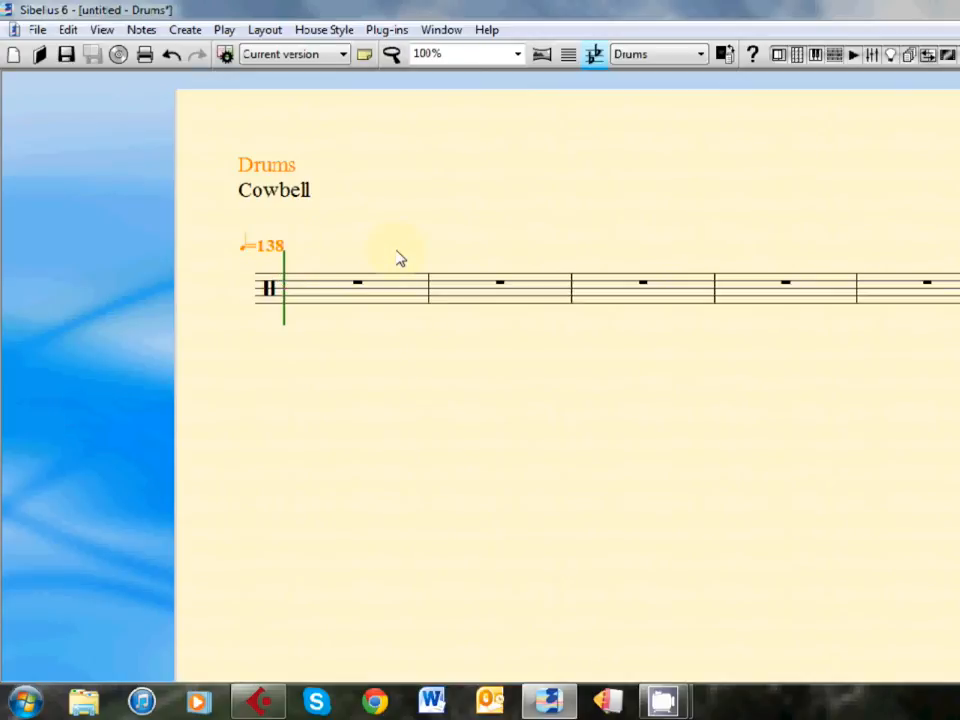
# Insert a 4/4 time signature at the start of the staff without rewriting bars or allowing a cautionary
pyautogui.press('t')
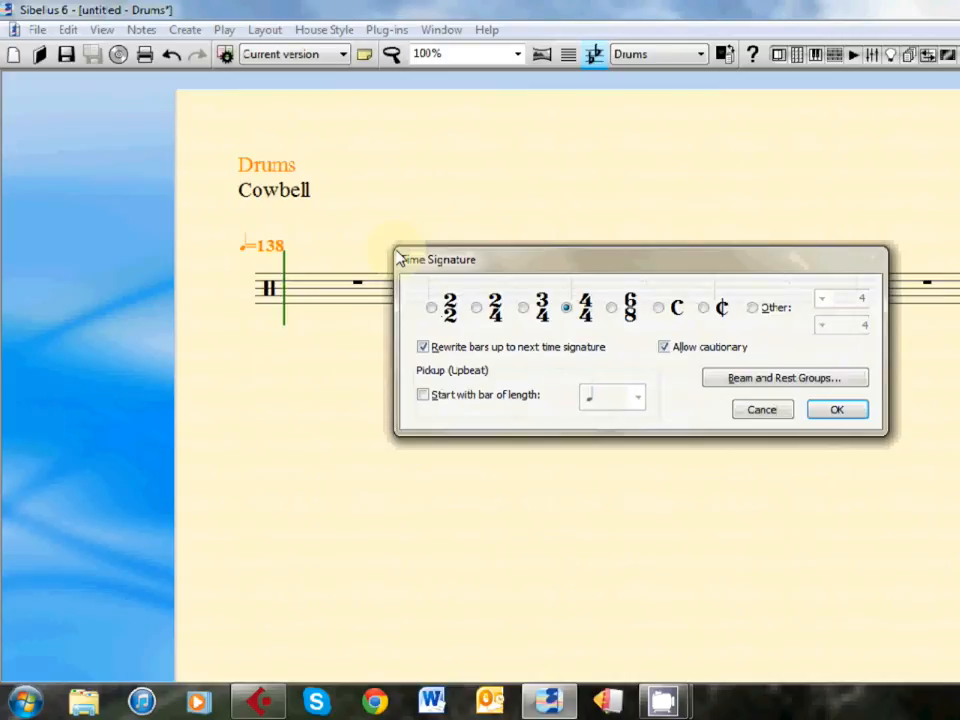
pyautogui.click(423, 347)
pyautogui.click(666, 349)
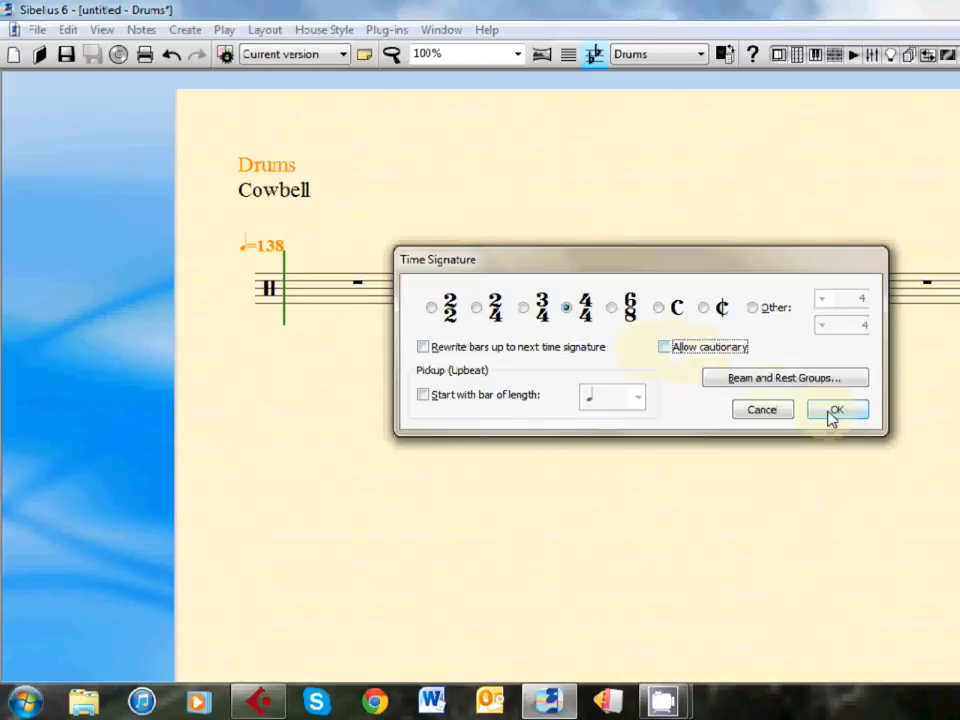
pyautogui.click(834, 411)
pyautogui.click(285, 290)
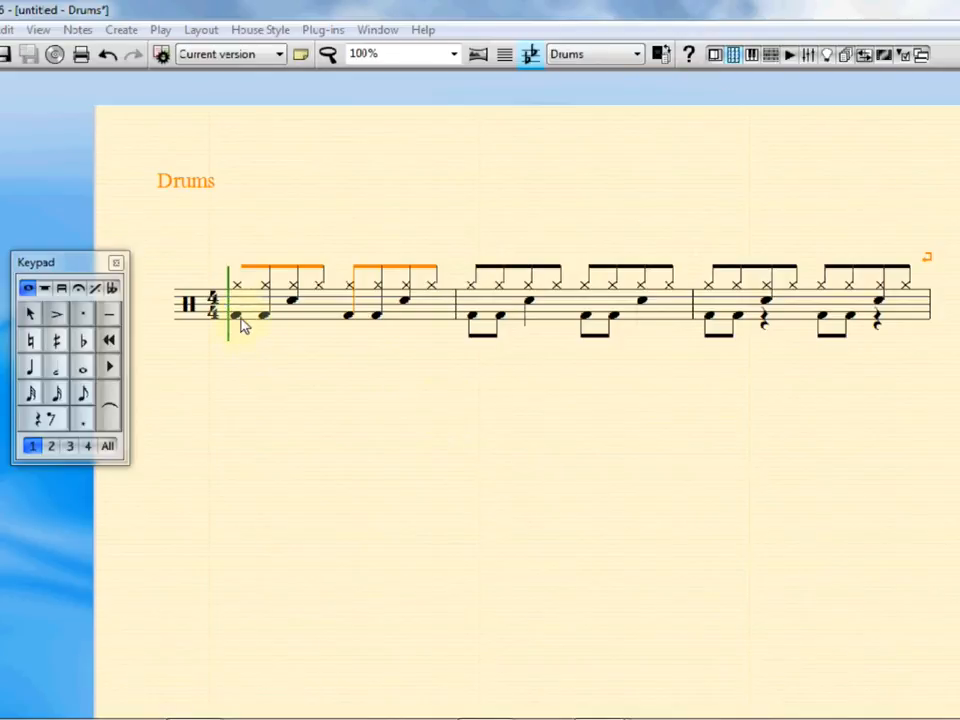
# Examine the cymbal, snare and bass drum notes in the first example bar and the sixteenth-note groove further down
pyautogui.click(295, 297)
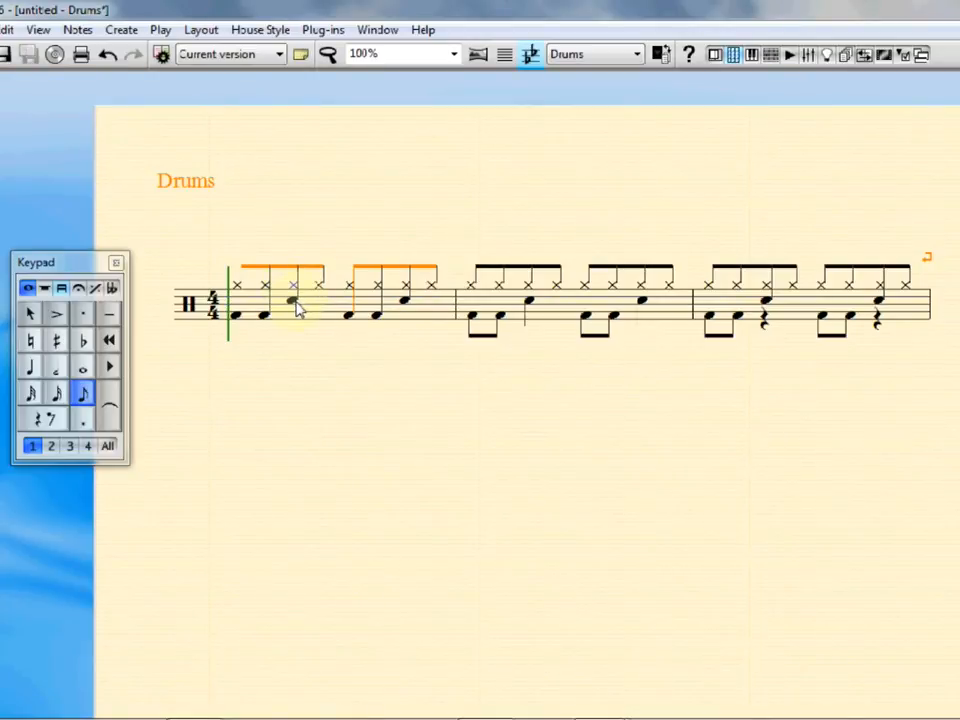
pyautogui.click(295, 303)
pyautogui.click(266, 317)
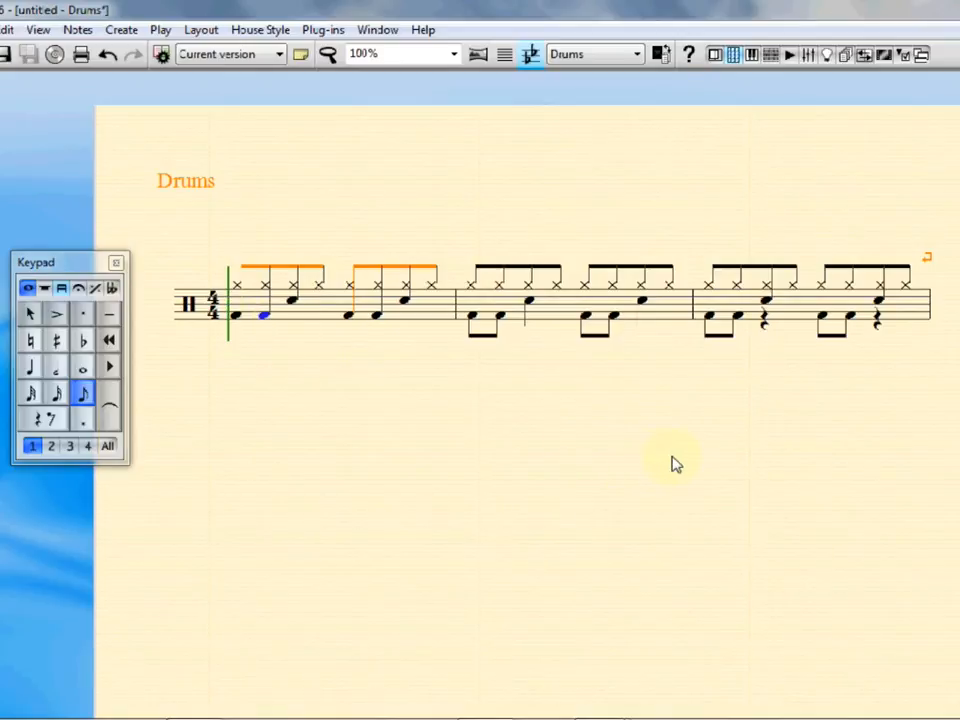
pyautogui.moveTo(707, 489); pyautogui.dragTo(710, 113)
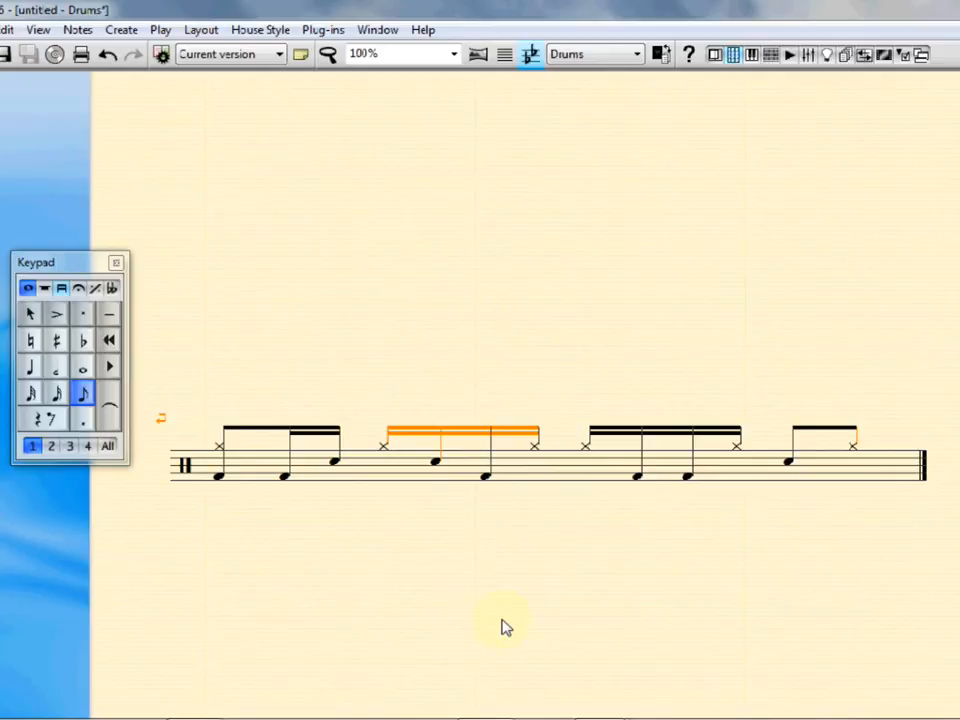
pyautogui.moveTo(540, 192); pyautogui.dragTo(478, 543)
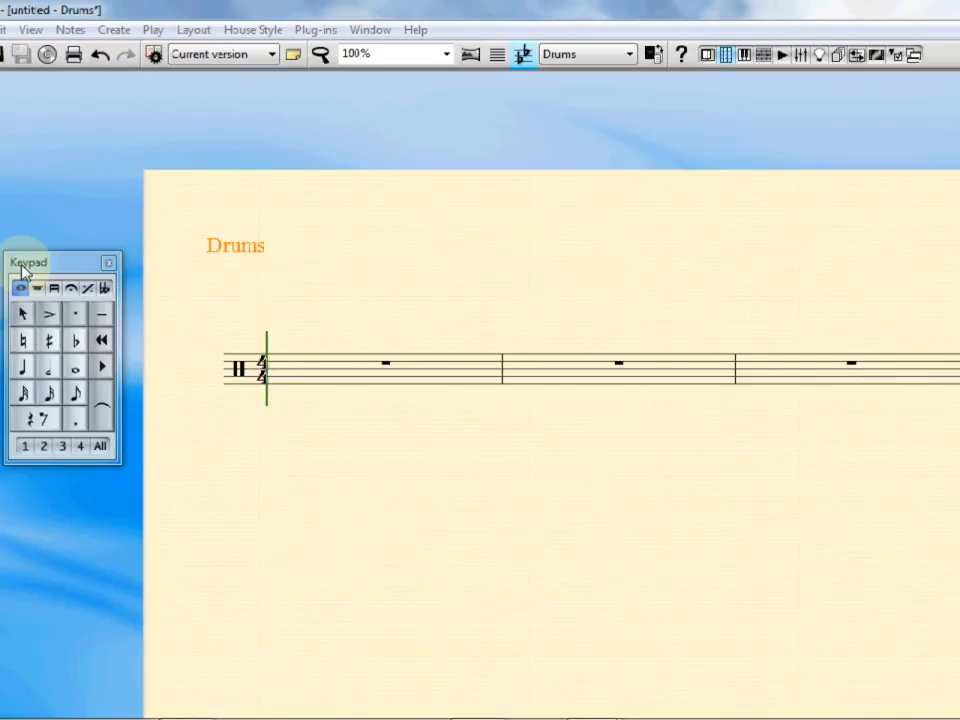
# Fill the first bar with eight eighth notes in voice 1, placed in the space above the top staff line
pyautogui.click(369, 30)
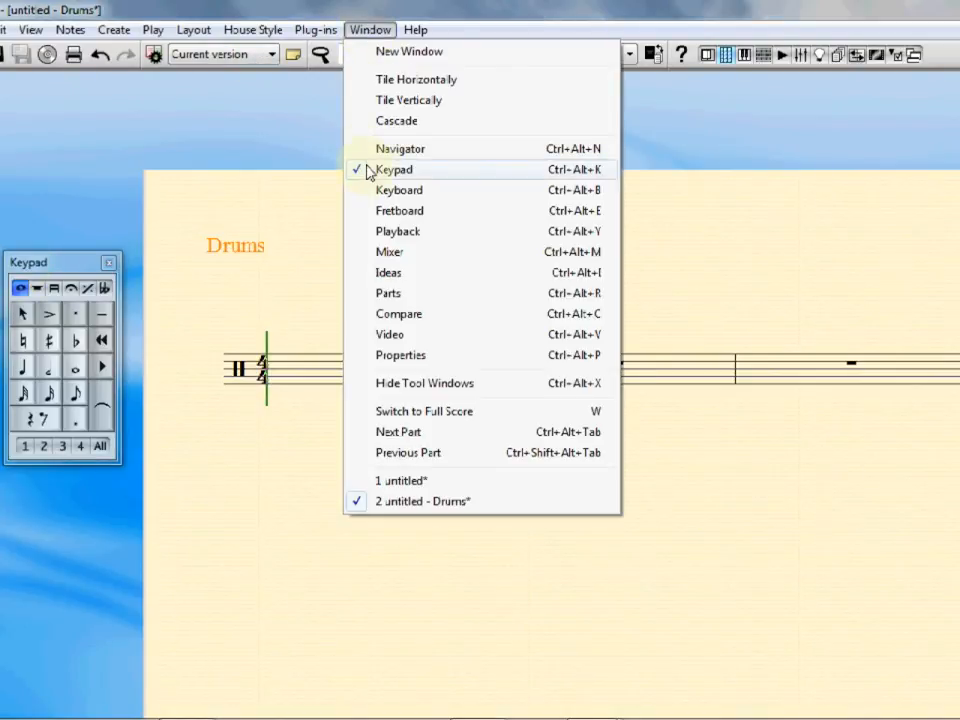
pyautogui.click(381, 29)
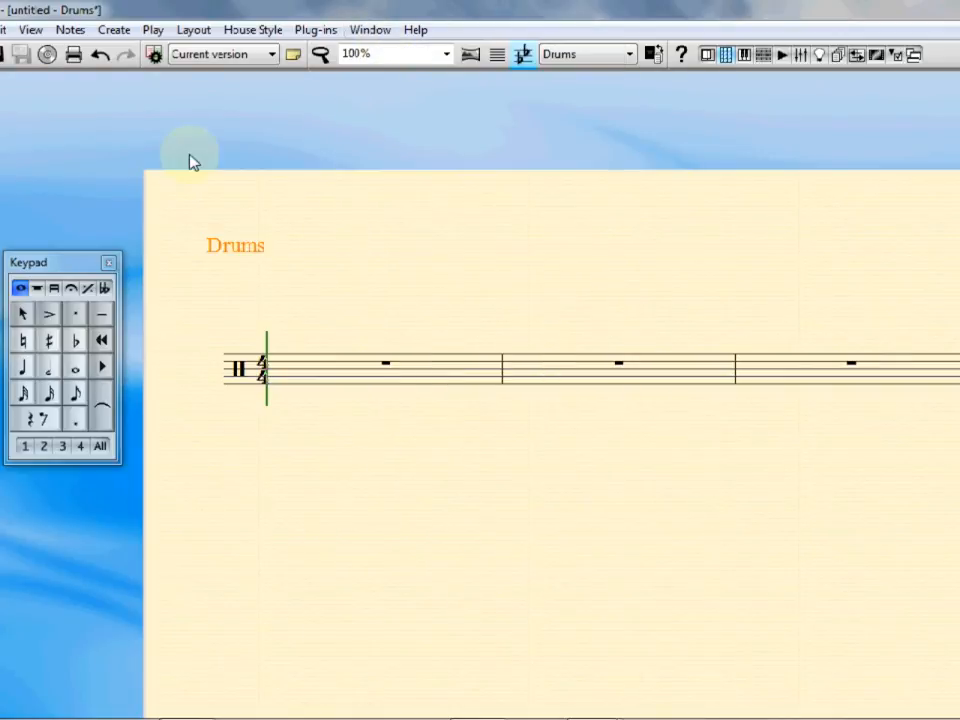
pyautogui.click(25, 446)
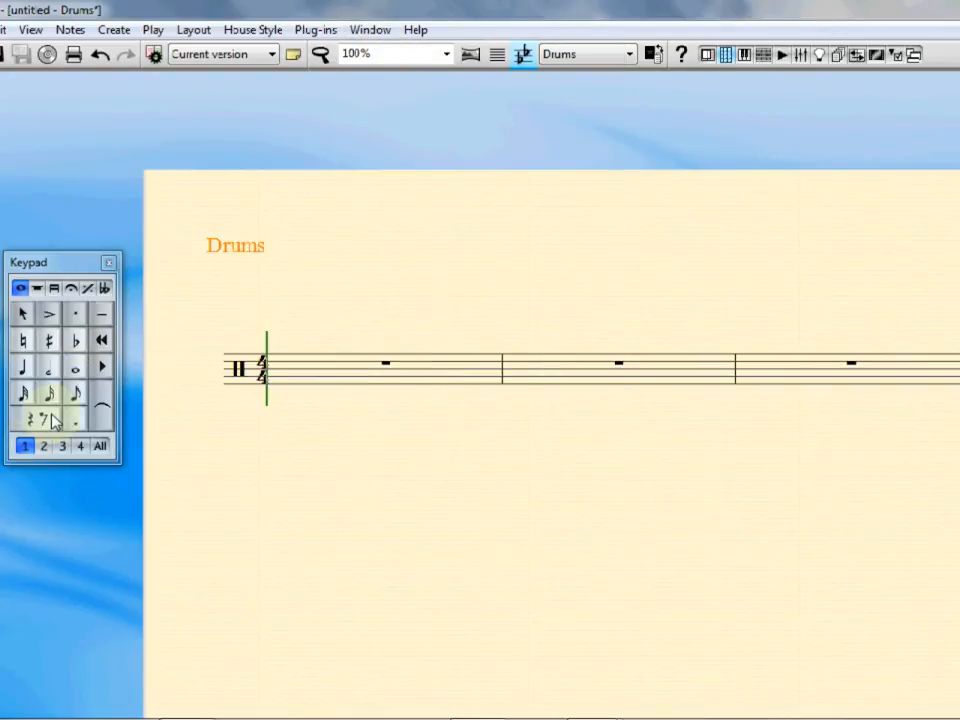
pyautogui.click(79, 402)
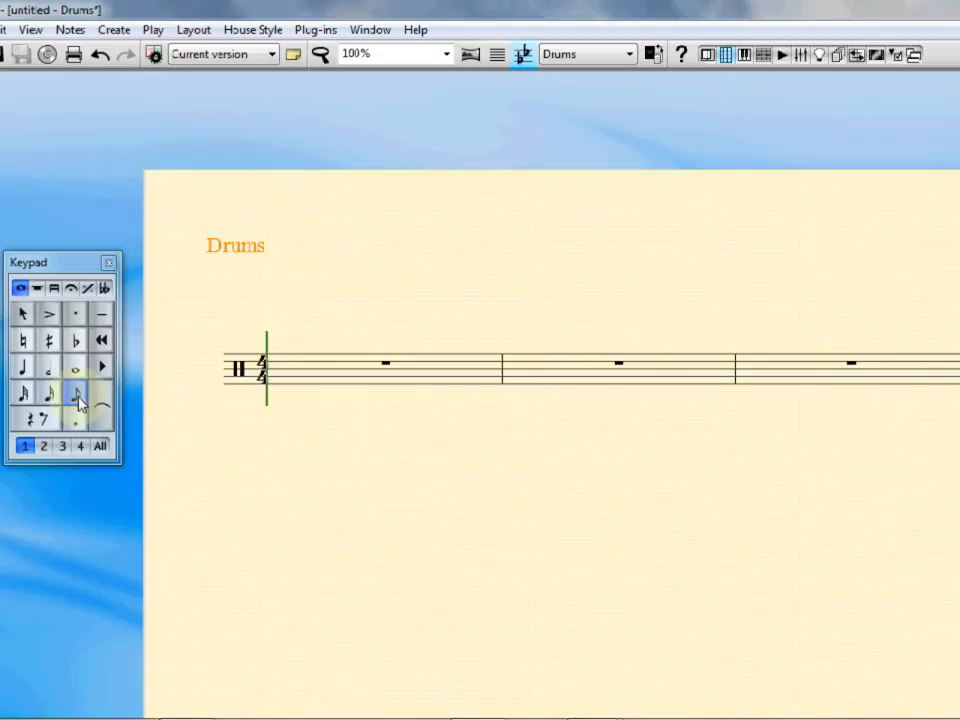
pyautogui.click(277, 357)
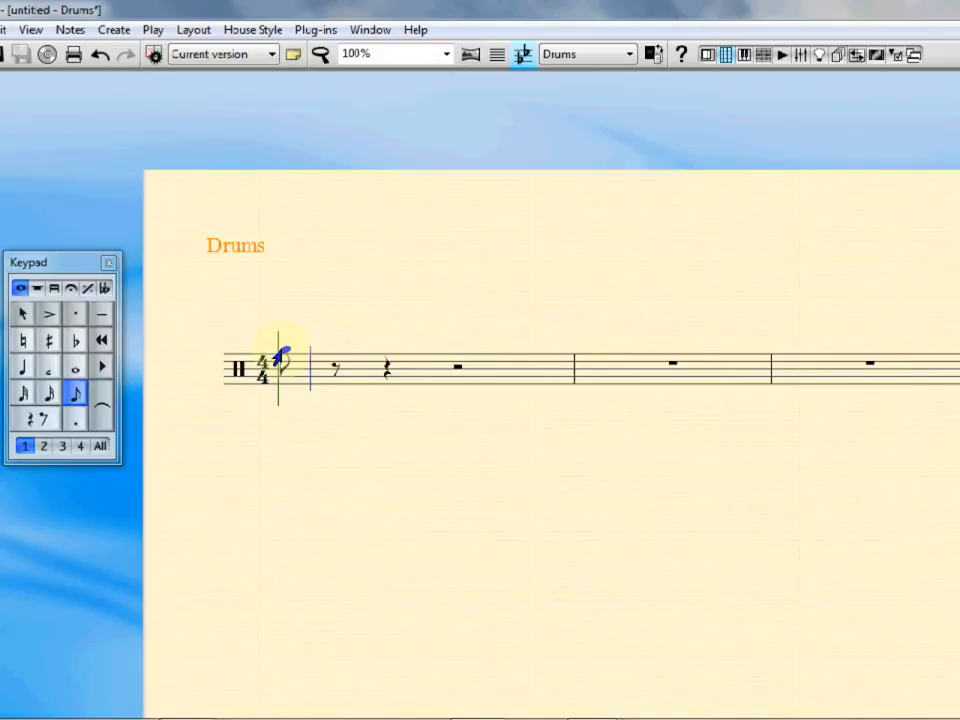
pyautogui.press('r')
pyautogui.press('r')
pyautogui.press('r')
pyautogui.press('r')
pyautogui.press('r')
pyautogui.press('r')
pyautogui.press('r')
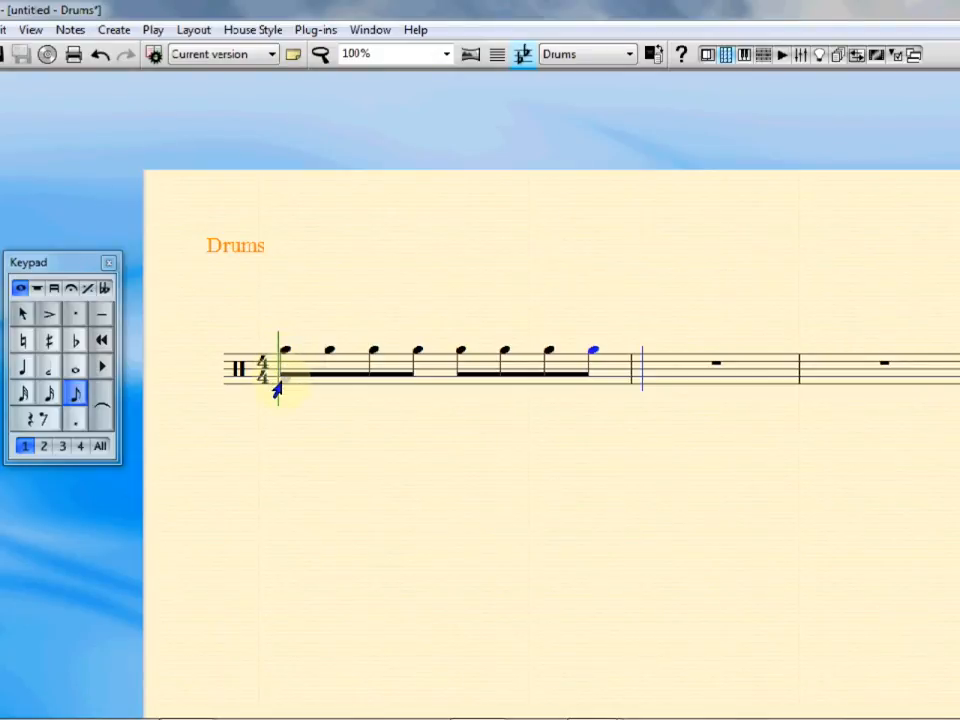
# Add bottom-space bass drum notes under the first, second and fifth cymbal eighths and a third-space snare note under the third
pyautogui.click(276, 384)
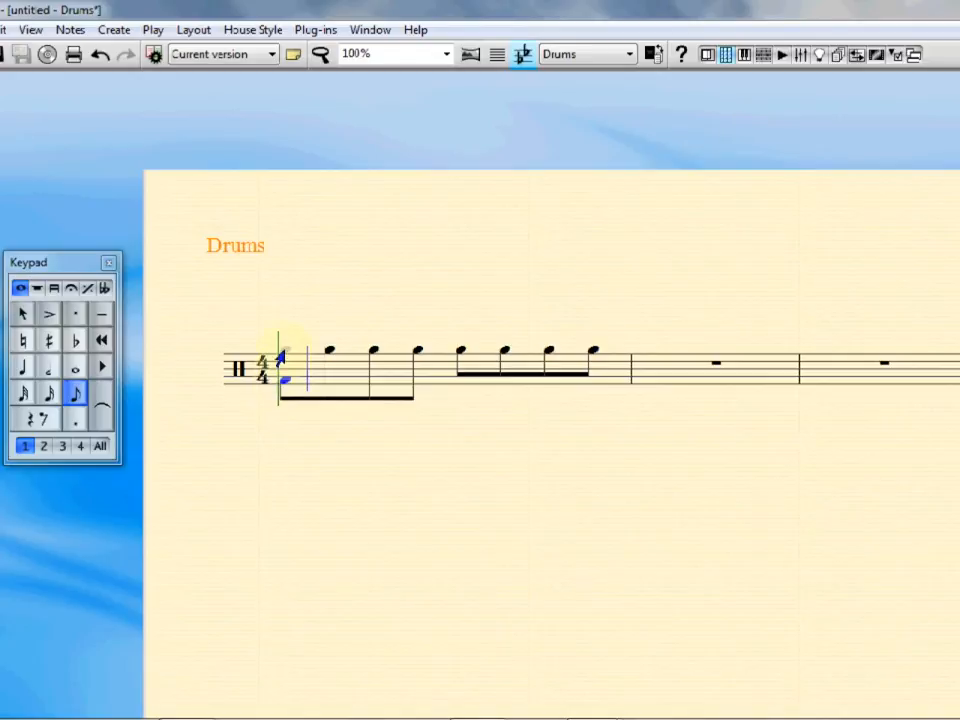
pyautogui.click(285, 349)
pyautogui.click(318, 383)
pyautogui.click(317, 354)
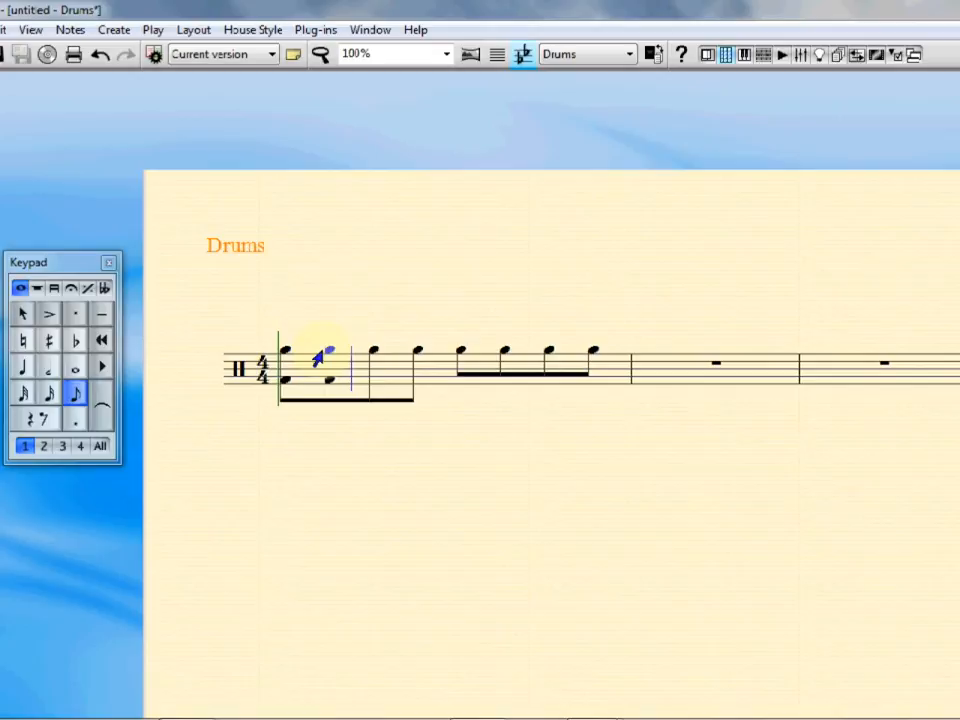
pyautogui.click(369, 369)
pyautogui.click(373, 350)
pyautogui.click(449, 378)
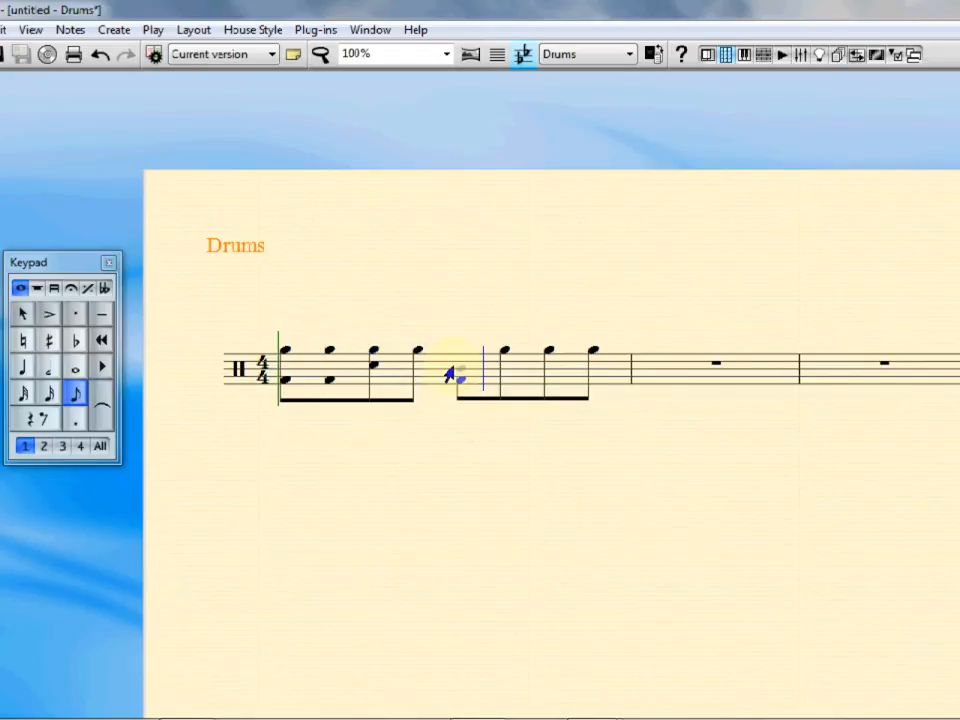
pyautogui.click(461, 351)
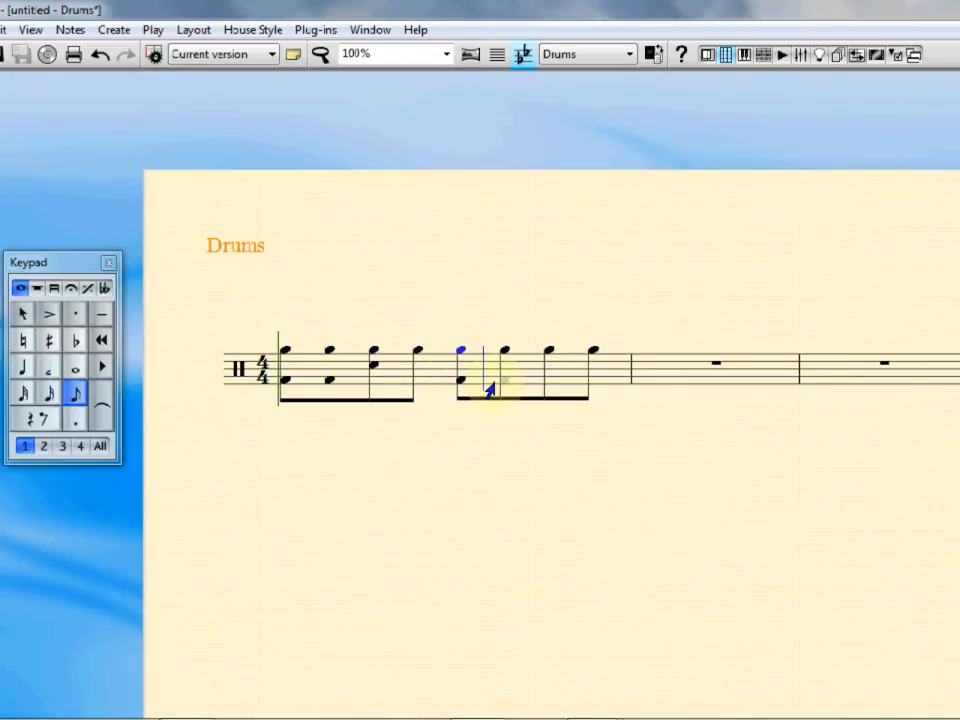
# Repeat the first half of bar one over its second half
pyautogui.click(288, 352)
pyautogui.keyDown('shift'); pyautogui.click(419, 356); pyautogui.keyUp('shift')
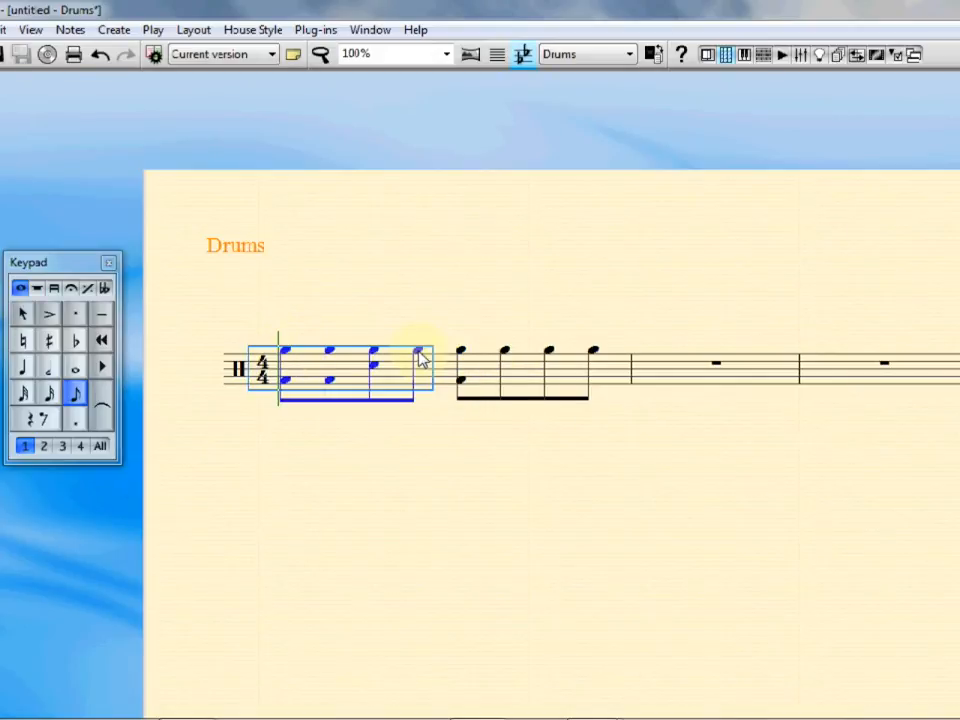
pyautogui.press('r')
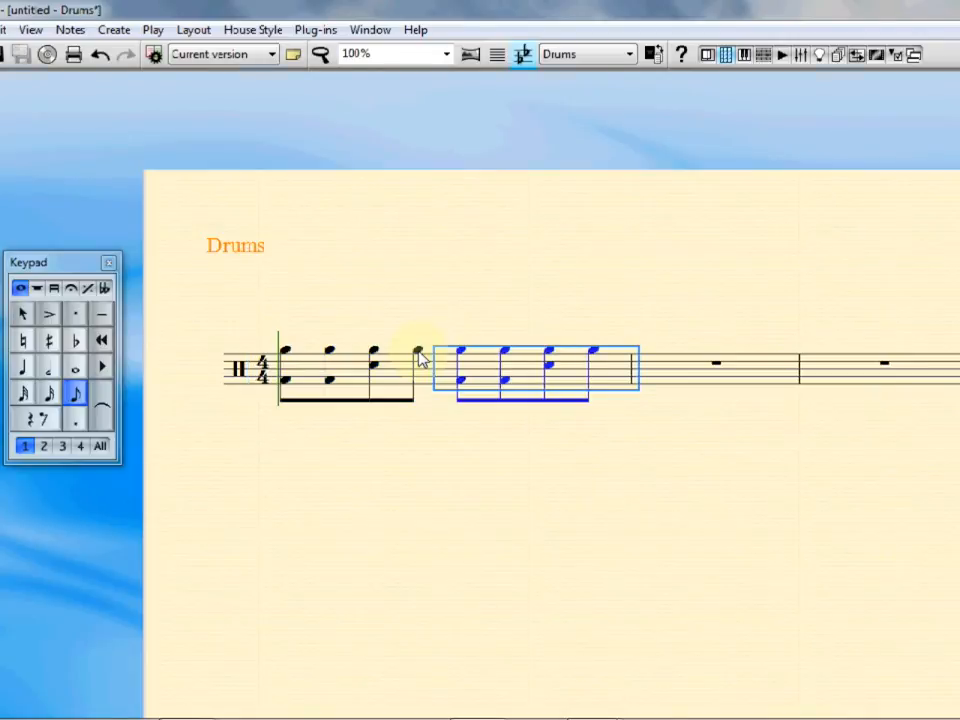
pyautogui.click(476, 448)
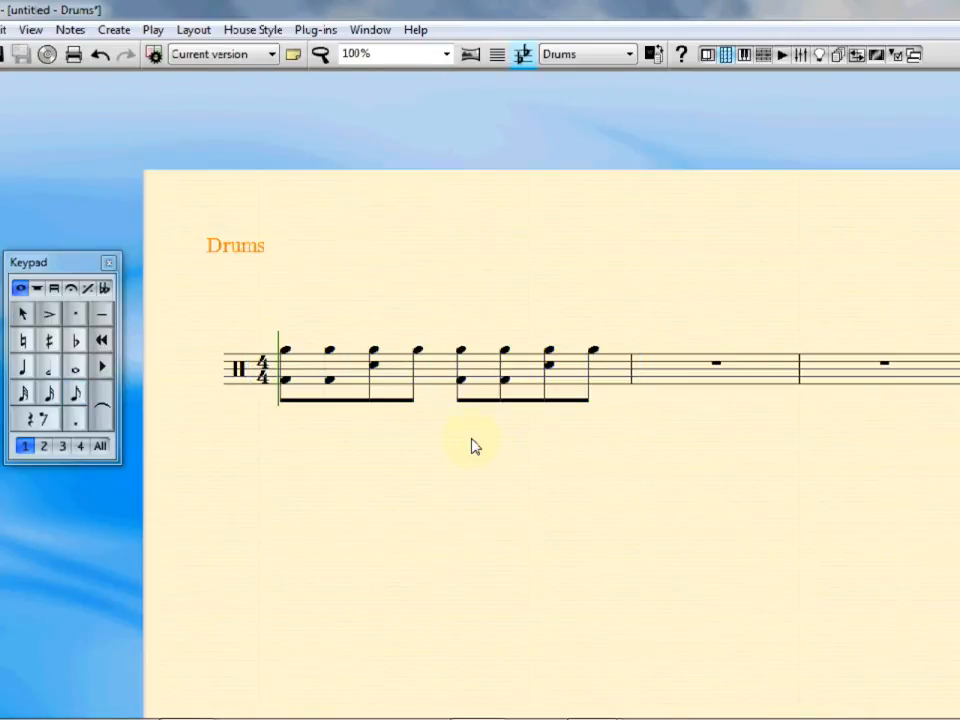
# Change the first four cymbal notes of bar one to cross noteheads, leaving the snare and bass drum noteheads normal
pyautogui.click(286, 352)
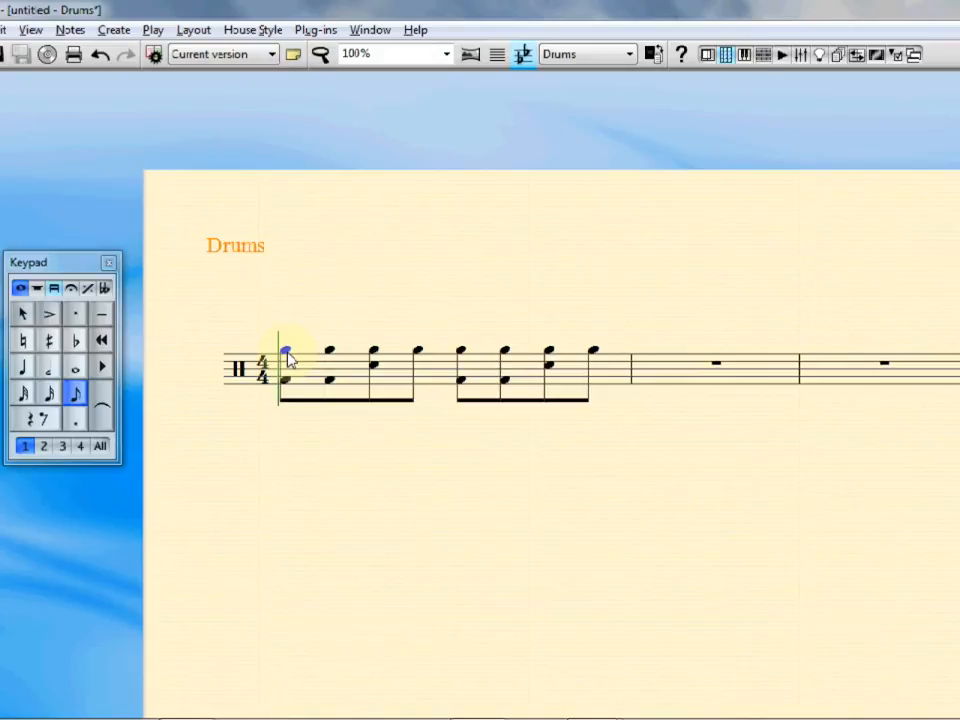
pyautogui.hotkey('alt', 'shift', '1')
pyautogui.press('Right')
pyautogui.hotkey('alt', 'shift', '1')
pyautogui.click(374, 353)
pyautogui.hotkey('alt', 'shift', '1')
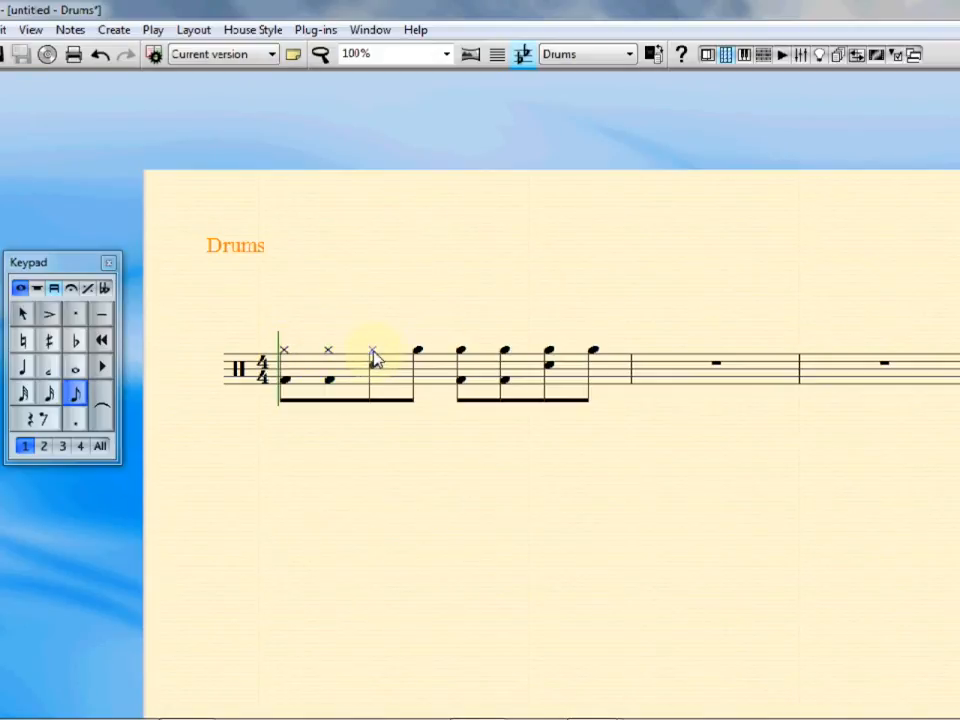
pyautogui.click(418, 352)
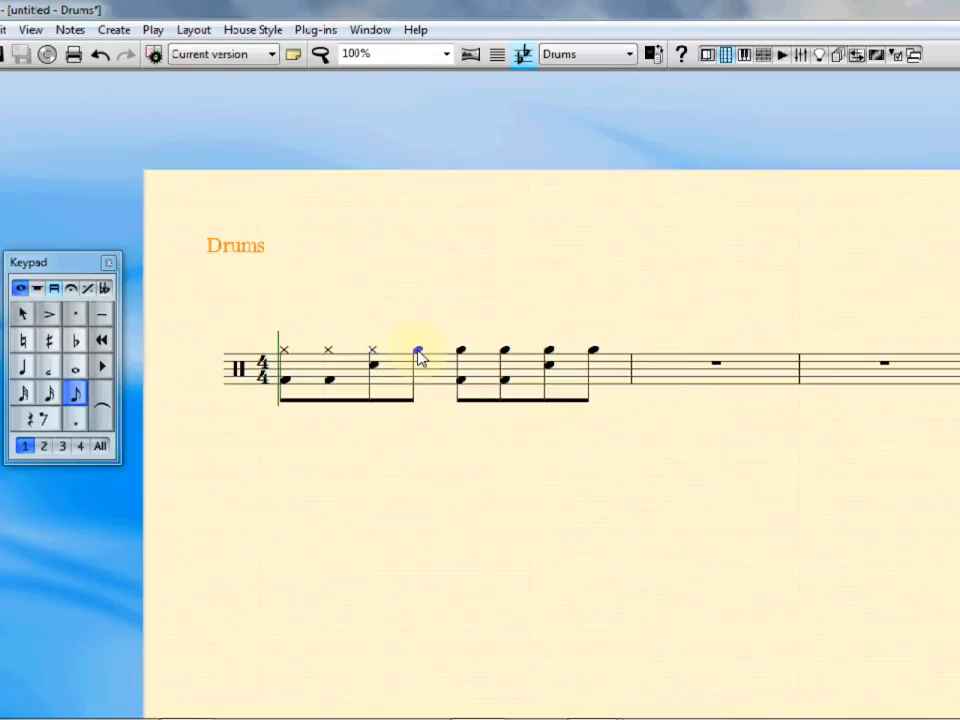
pyautogui.hotkey('alt', 'shift', '1')
# Repeat the cross-notehead first half of bar one over beats three and four
pyautogui.click(285, 356)
pyautogui.keyDown('shift'); pyautogui.click(420, 360); pyautogui.keyUp('shift')
pyautogui.press('r')
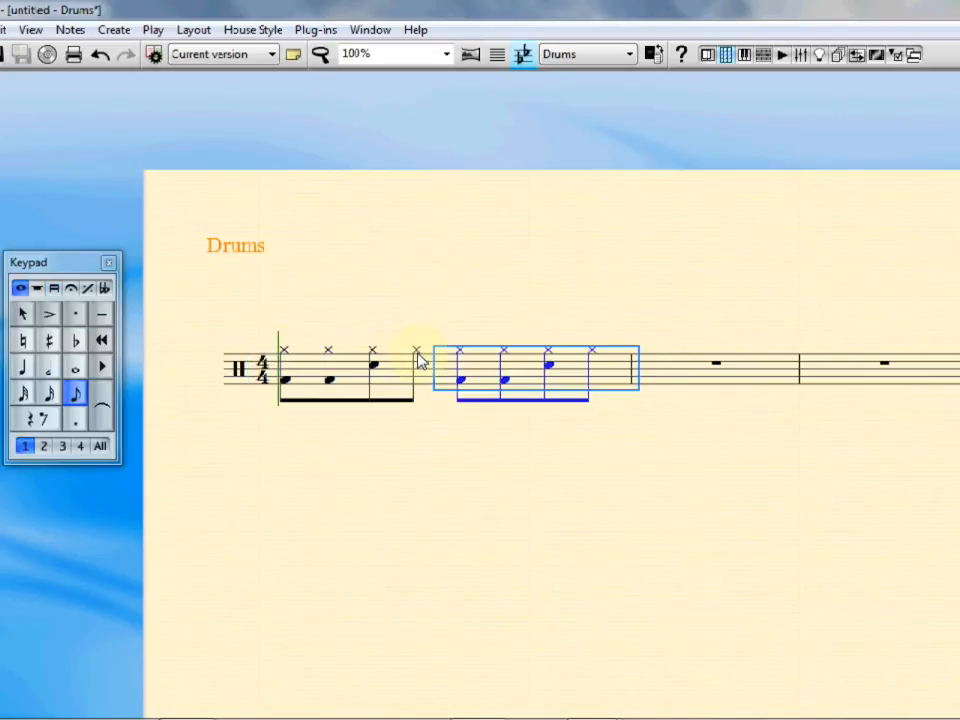
pyautogui.press('Escape')
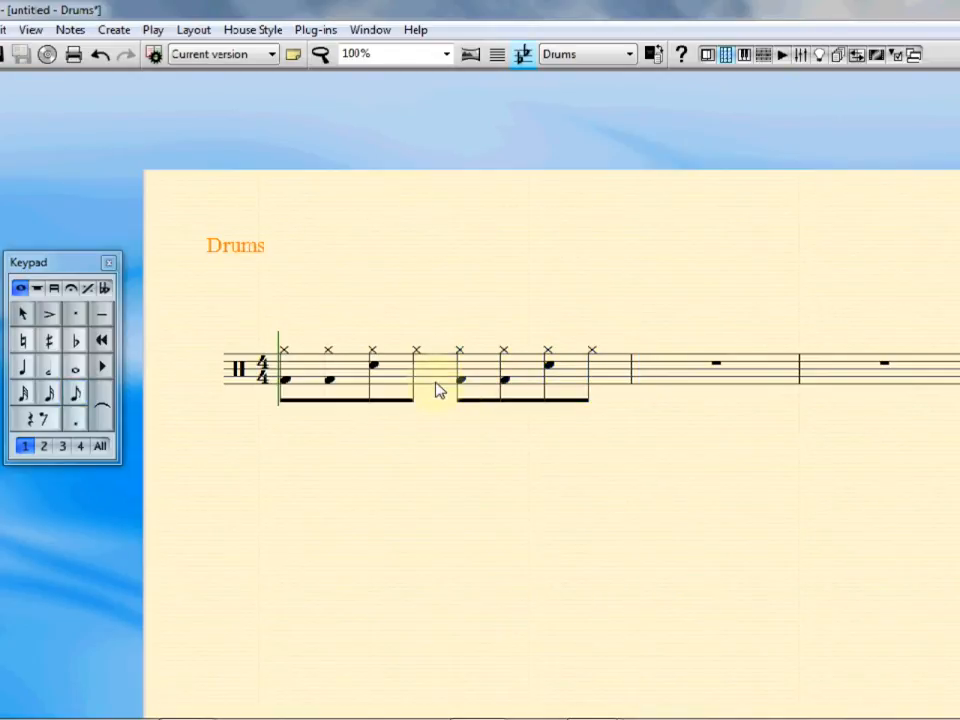
# Flip the stems of all notes in bar one so they point upward
pyautogui.click(437, 390)
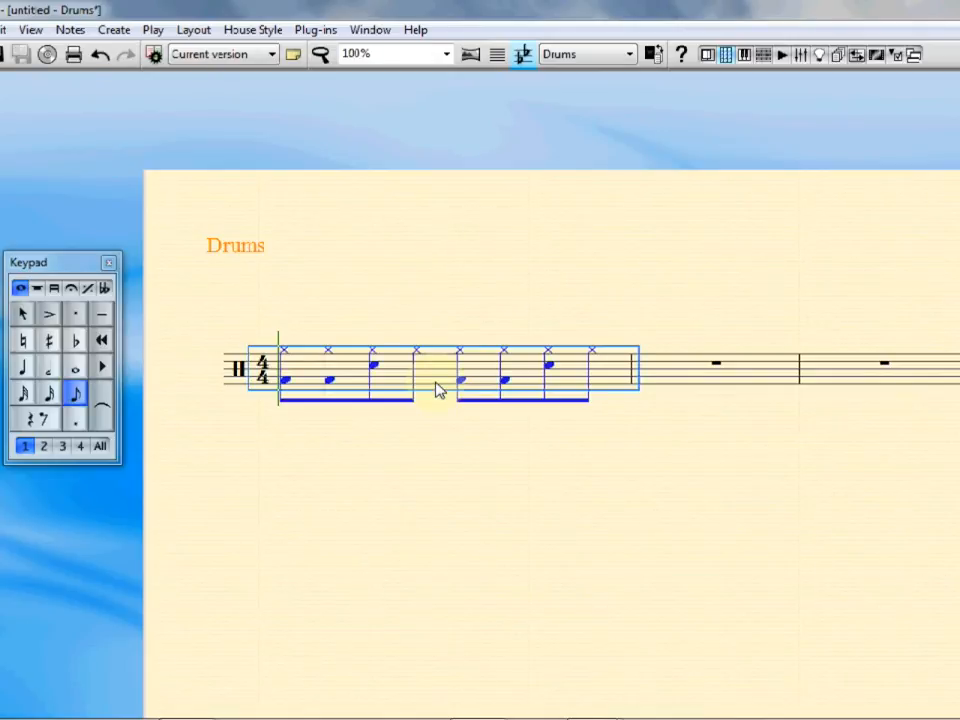
pyautogui.press('x')
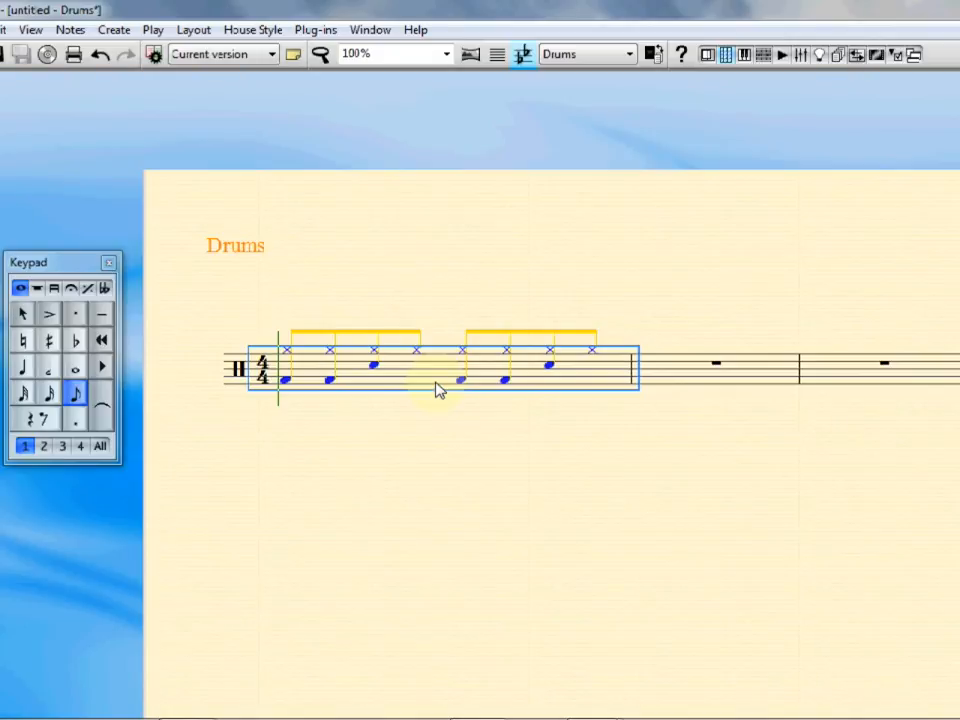
pyautogui.click(446, 417)
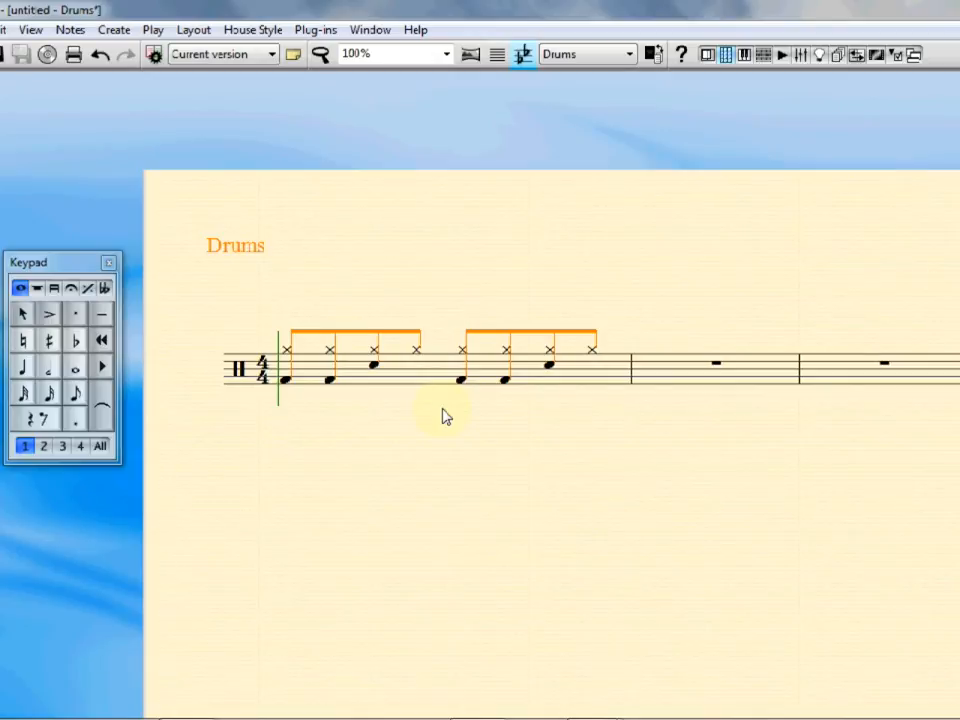
# Fill bar two with eight eighth notes in voice 1, placed in the space above the top staff line
pyautogui.moveTo(630, 439); pyautogui.dragTo(514, 434)
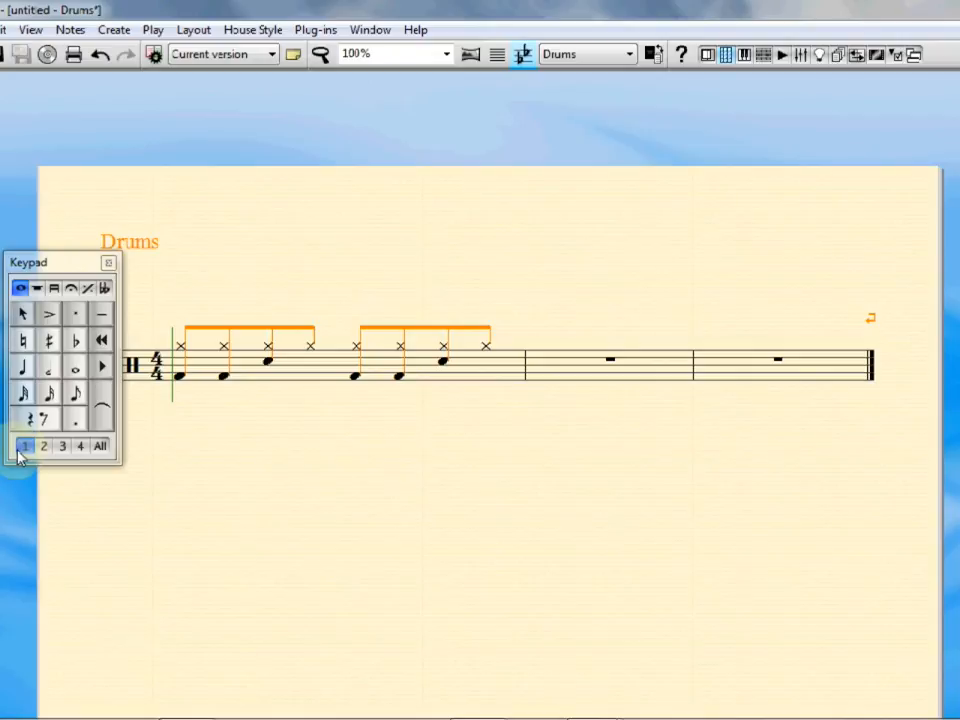
pyautogui.click(77, 401)
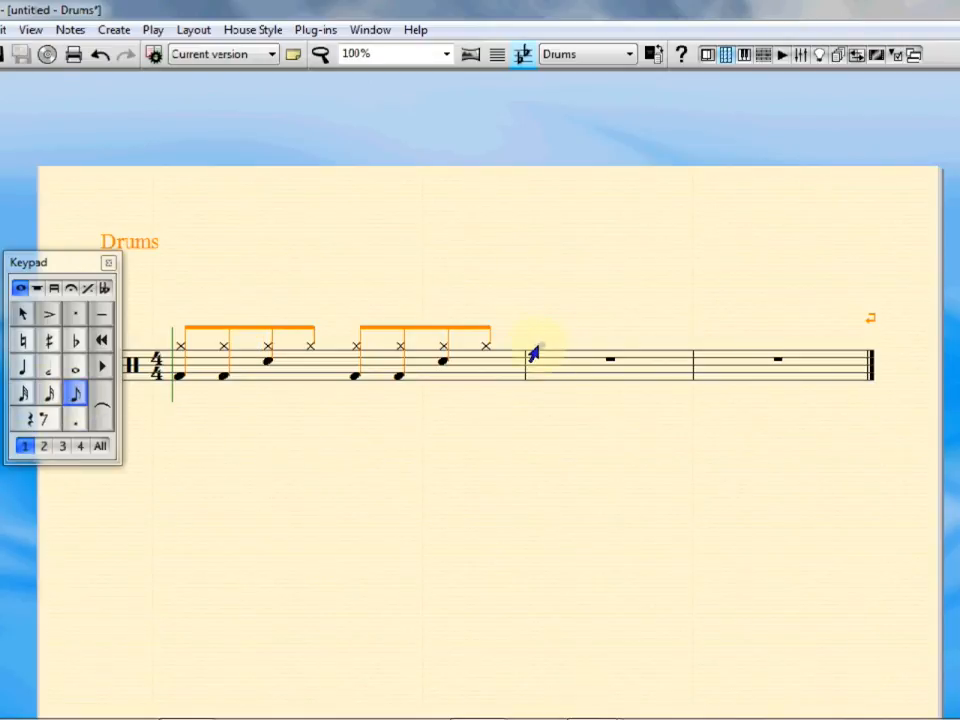
pyautogui.click(534, 350)
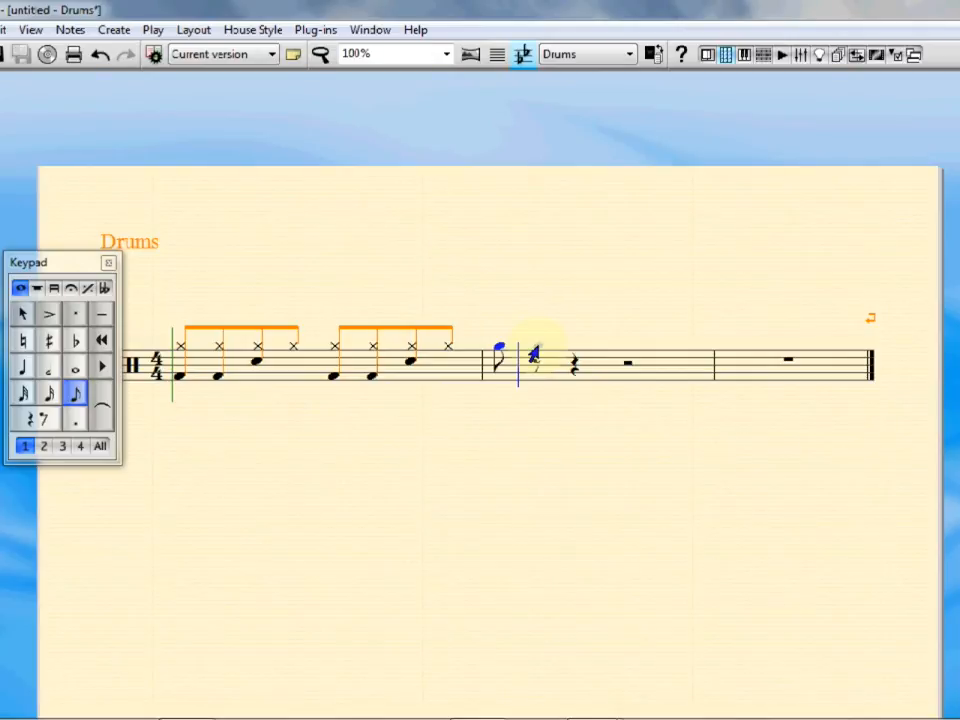
pyautogui.press('r')
pyautogui.press('r')
pyautogui.press('r')
pyautogui.press('r')
pyautogui.press('r')
pyautogui.press('r')
pyautogui.press('r')
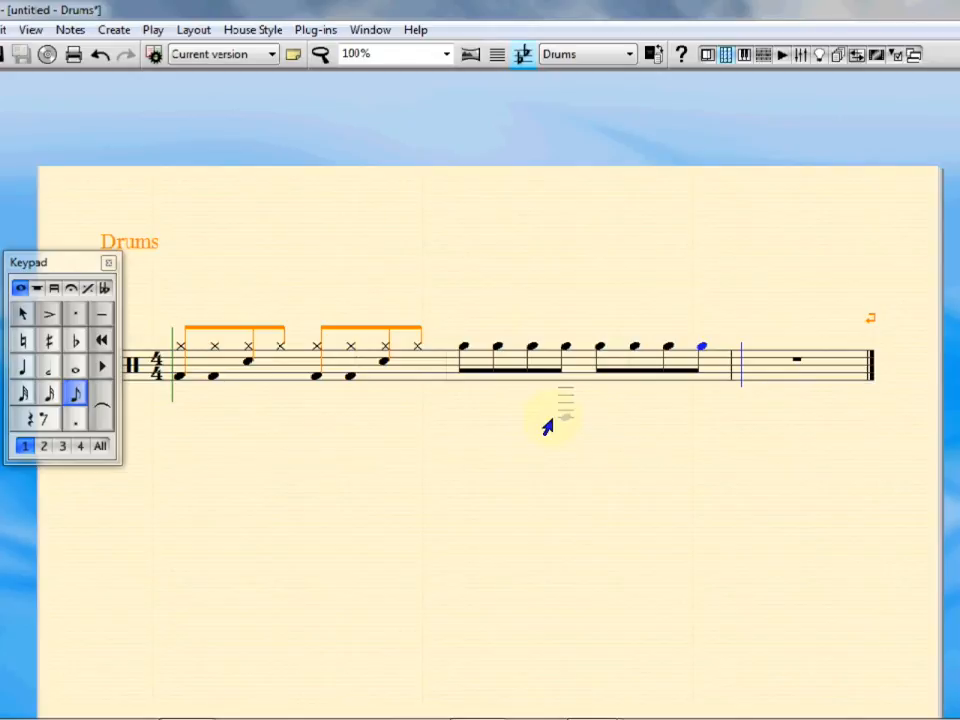
# Change all the notes in bar two to cross noteheads
pyautogui.press('Escape')
pyautogui.click(576, 380)
pyautogui.press('alt')
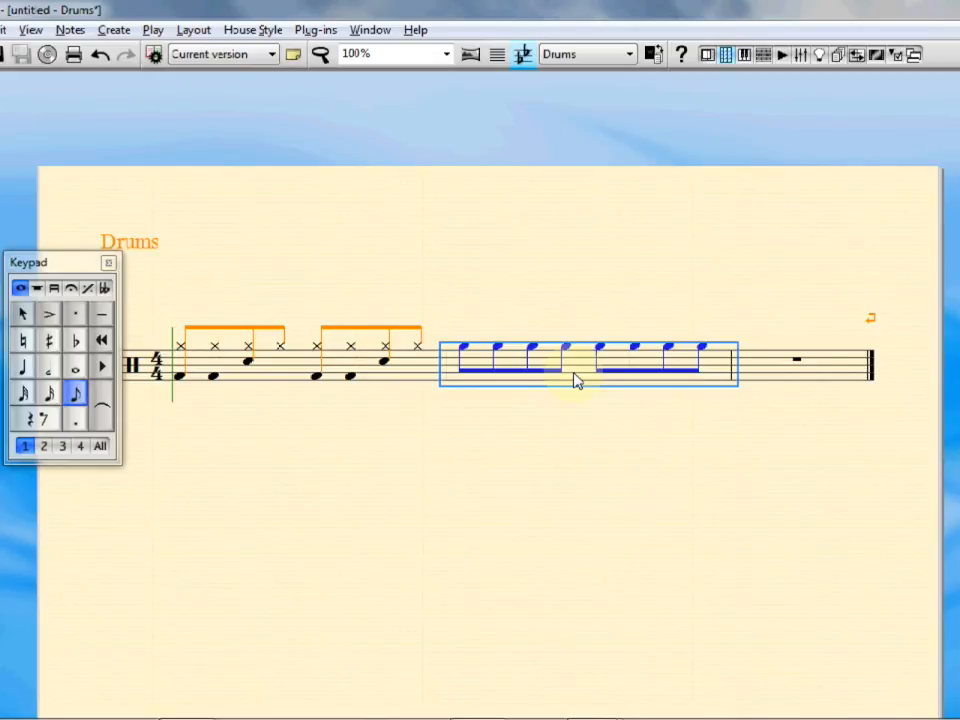
pyautogui.hotkey('shift', 'alt', '1')
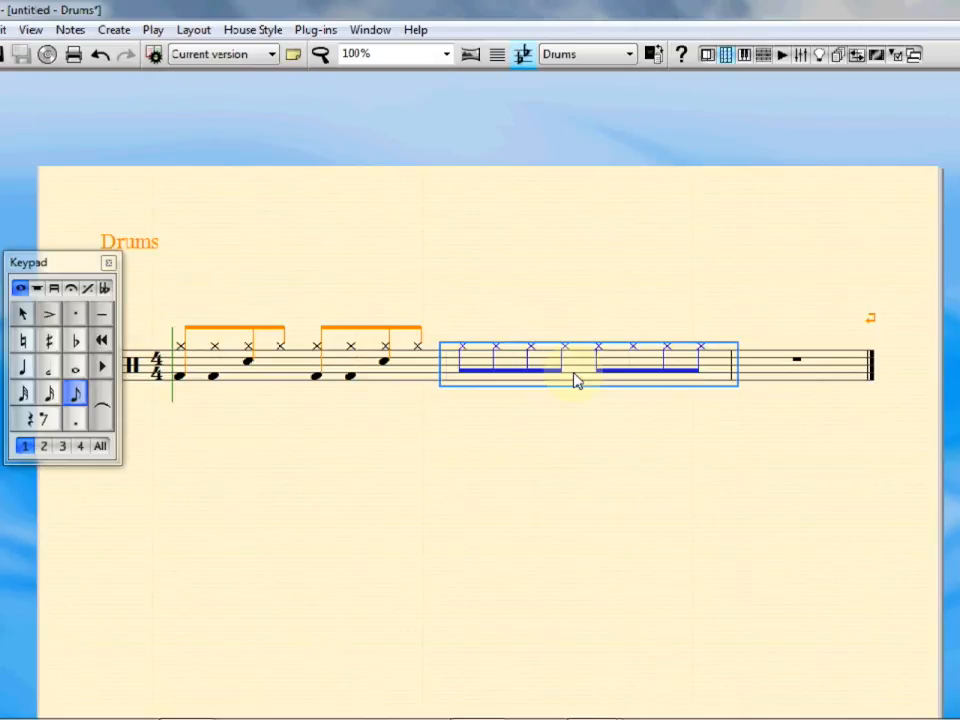
pyautogui.press('Escape')
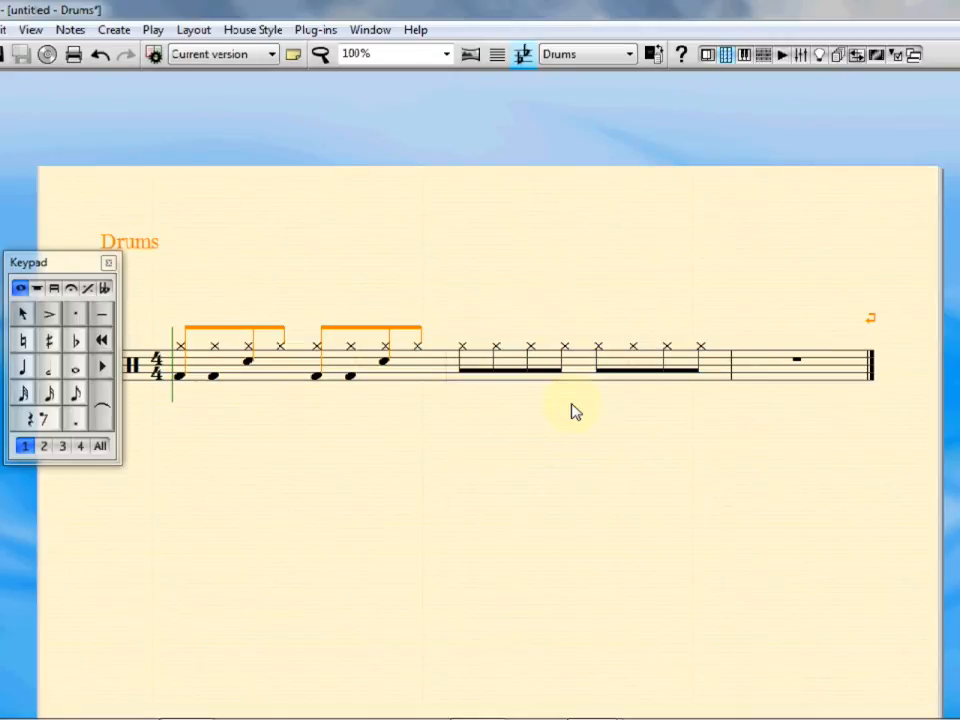
# Add pairs of bottom-space bass drum eighth notes in voice 4 on beats one and three of bar two
pyautogui.click(82, 450)
pyautogui.click(79, 396)
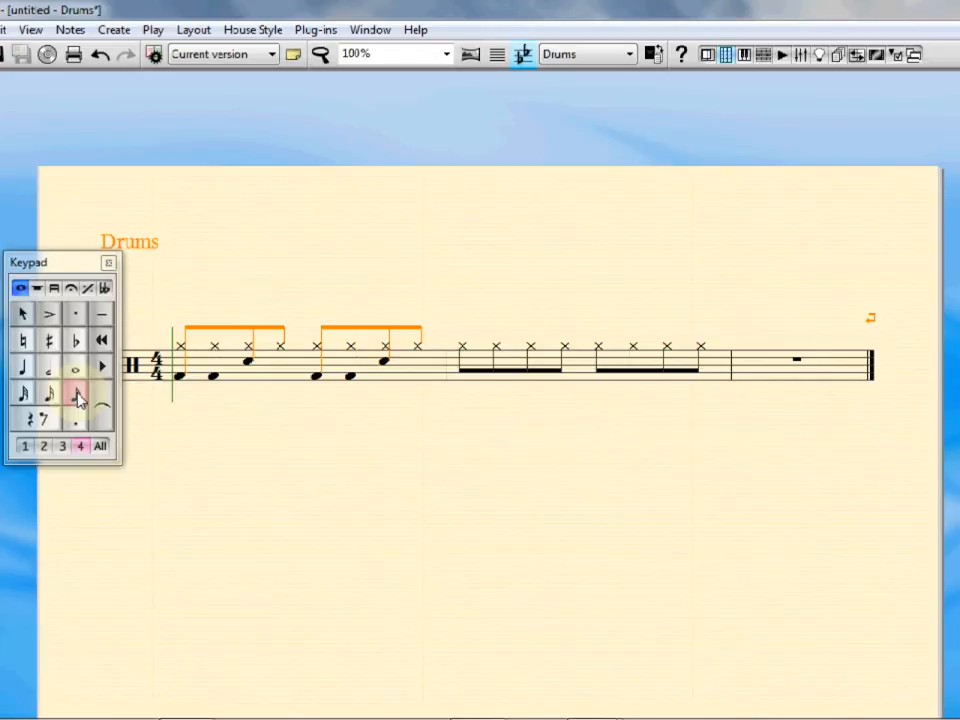
pyautogui.click(464, 385)
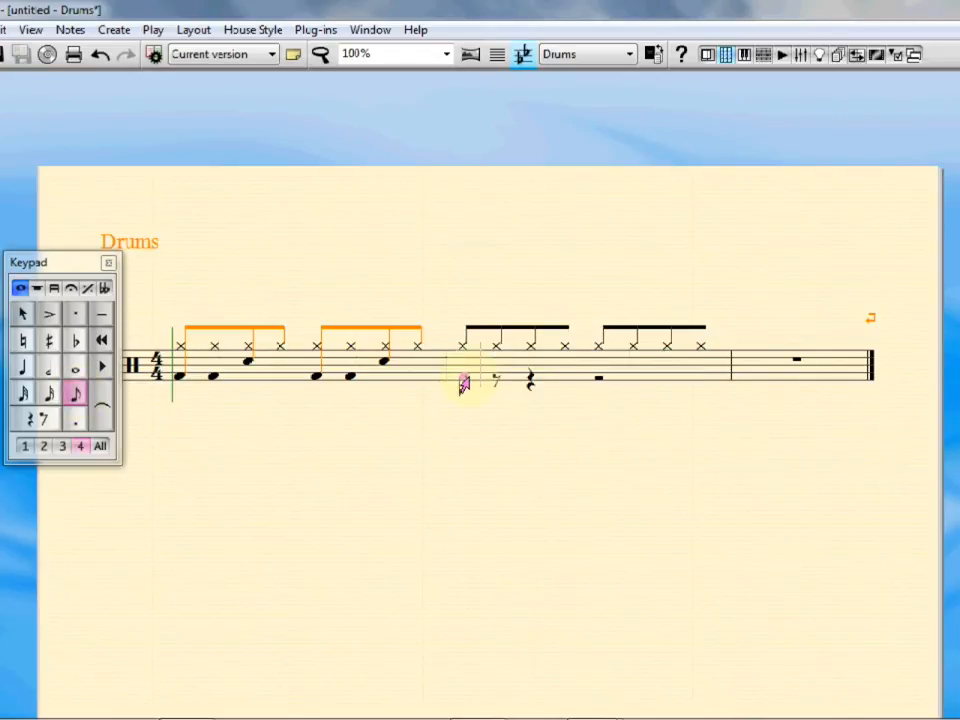
pyautogui.click(494, 385)
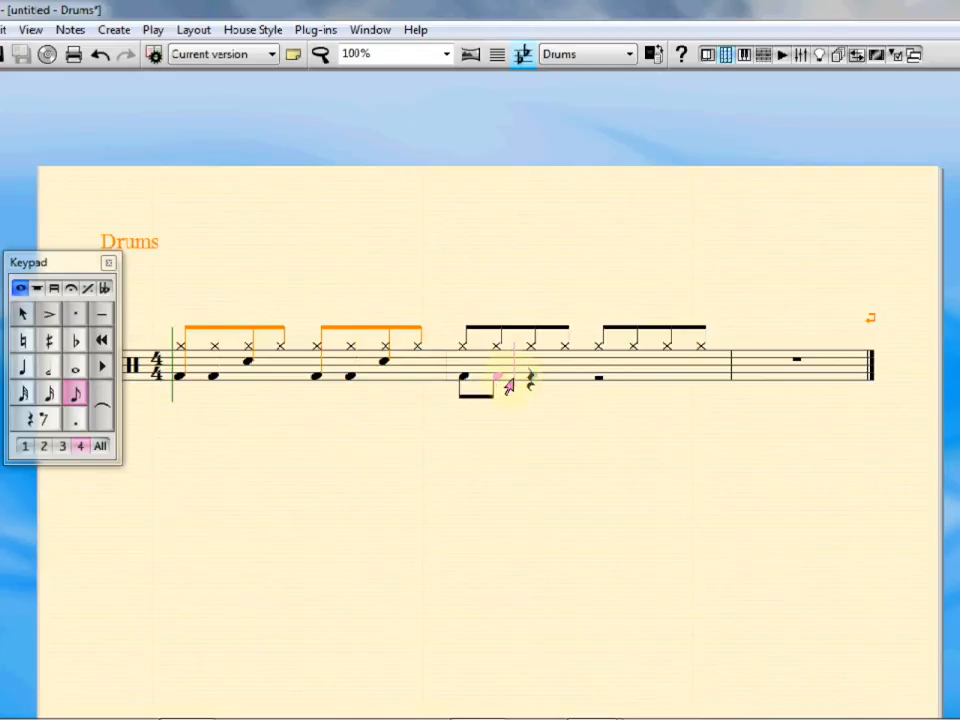
pyautogui.click(598, 385)
pyautogui.click(628, 385)
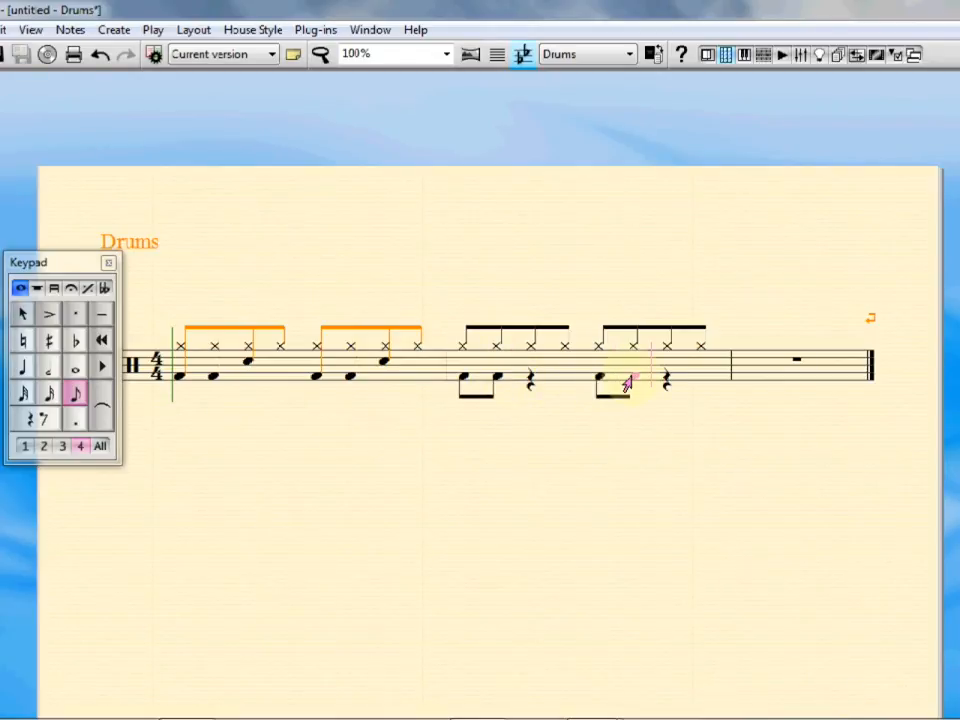
# Add third-space snare quarter notes in voice 4 on beats two and four of bar two
pyautogui.click(24, 369)
pyautogui.click(535, 370)
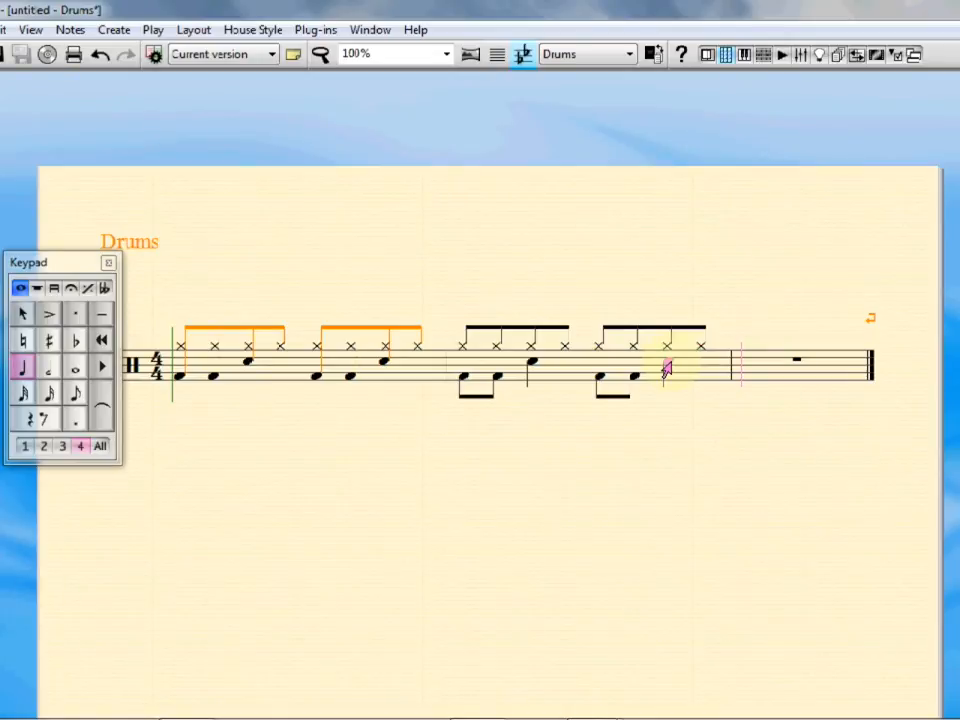
pyautogui.click(666, 370)
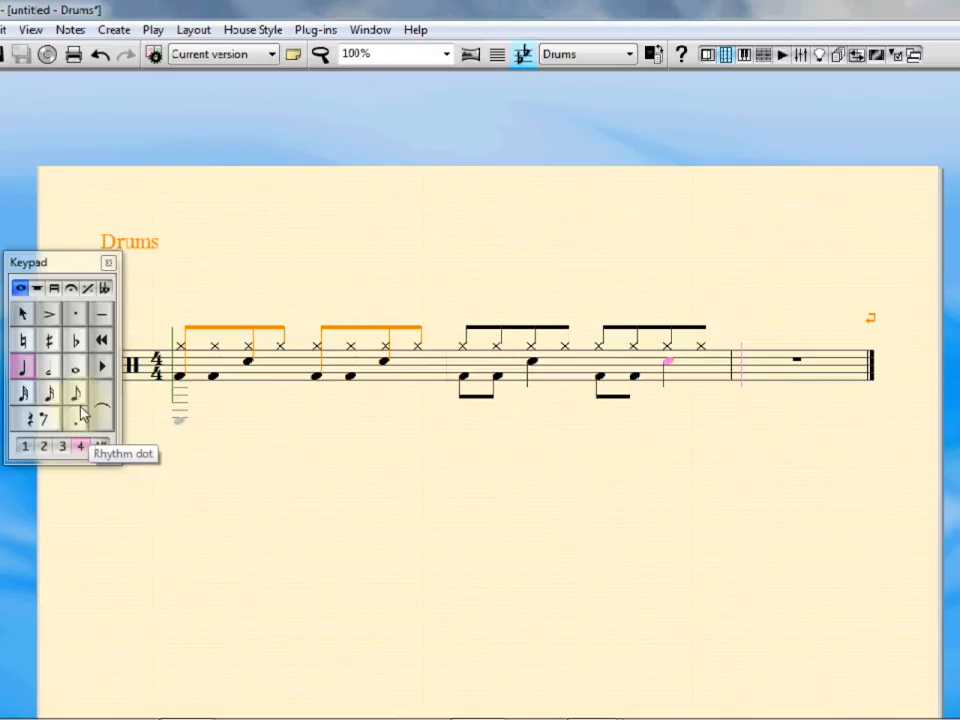
# Fill bar three with eight voice 1 eighth notes in the space above the top staff line
pyautogui.click(76, 394)
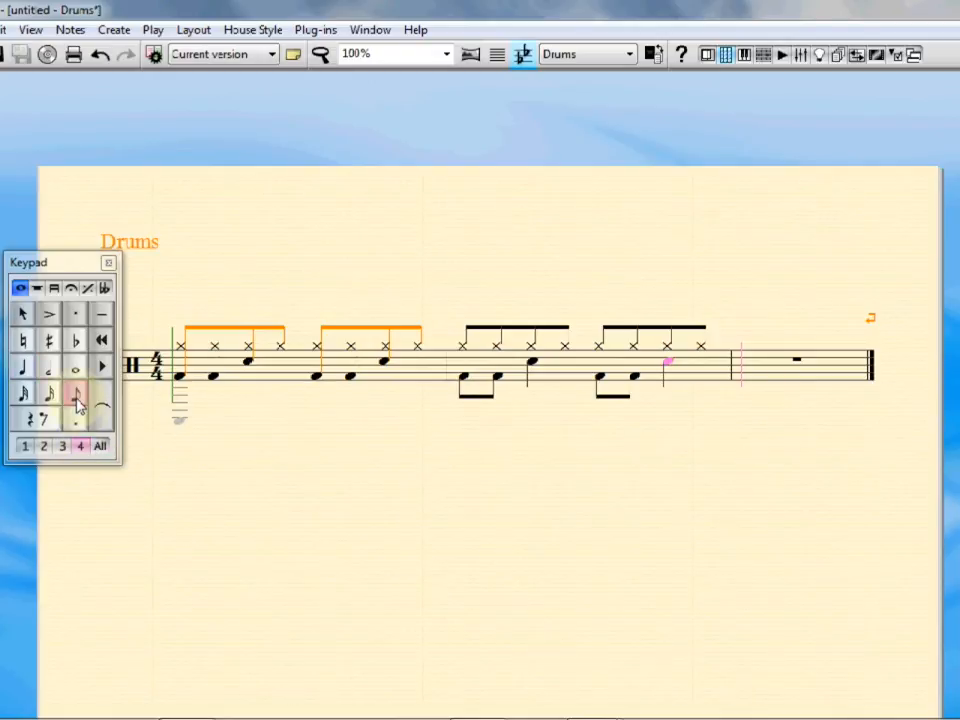
pyautogui.click(25, 446)
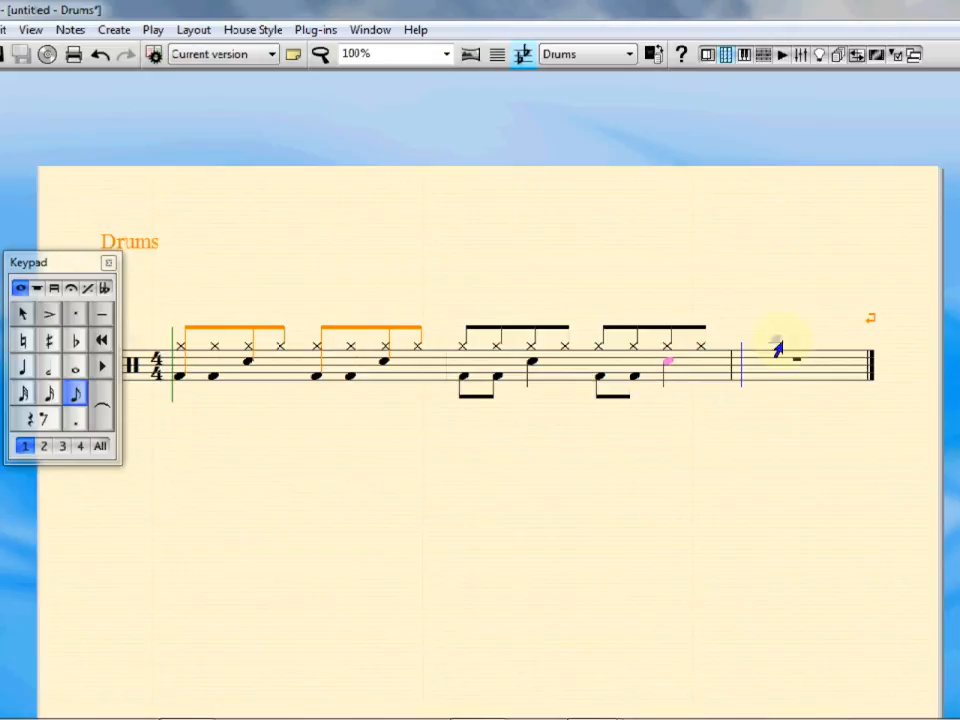
pyautogui.click(737, 353)
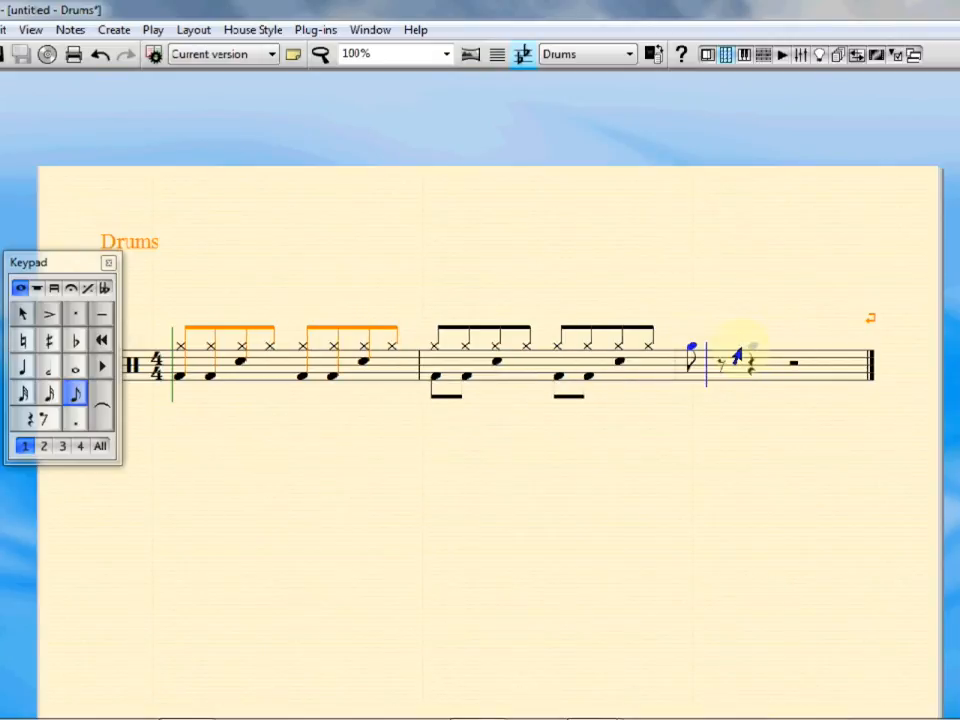
pyautogui.press('r')
pyautogui.press('r')
pyautogui.press('r')
pyautogui.press('r')
pyautogui.press('r')
pyautogui.press('r')
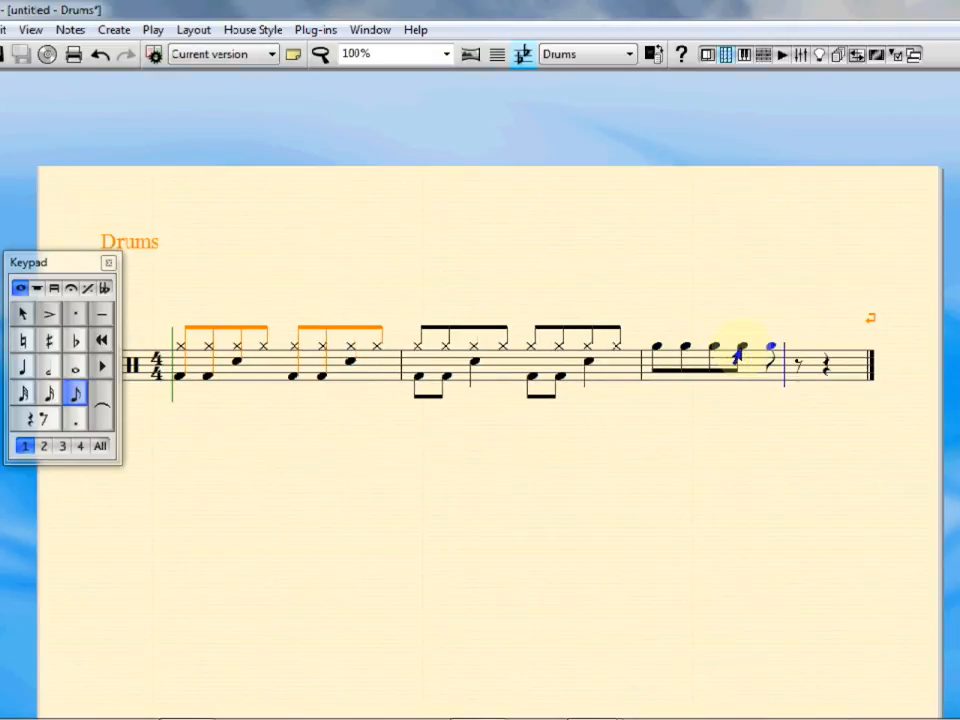
pyautogui.press('r')
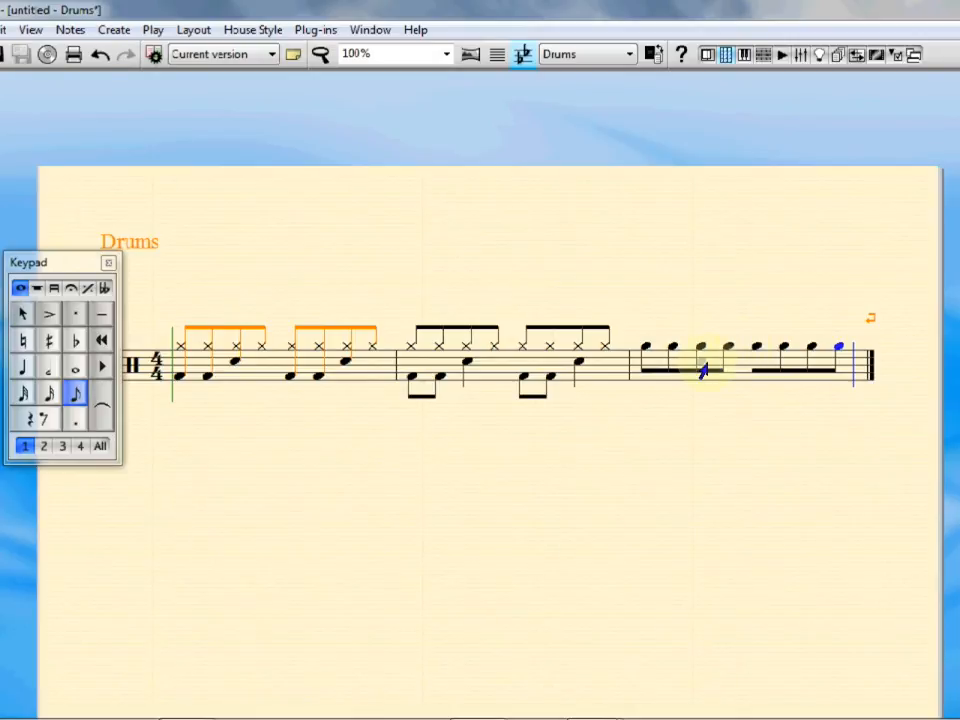
# Add third-space snare notes in voice 1 under the third and seventh cymbal eighths of bar three
pyautogui.click(701, 358)
pyautogui.click(811, 366)
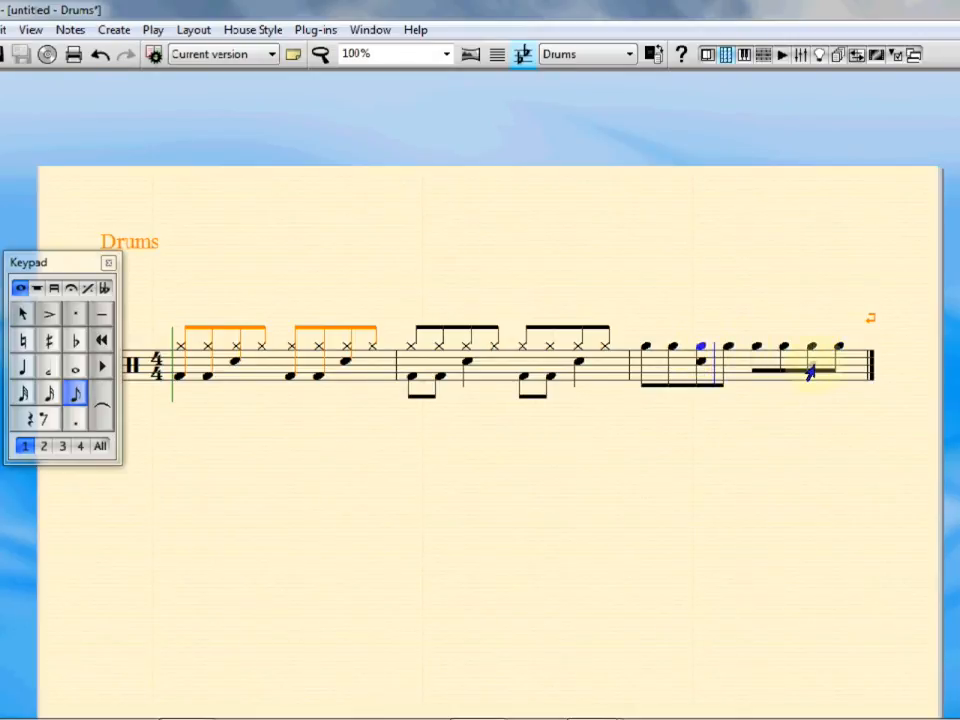
pyautogui.click(811, 354)
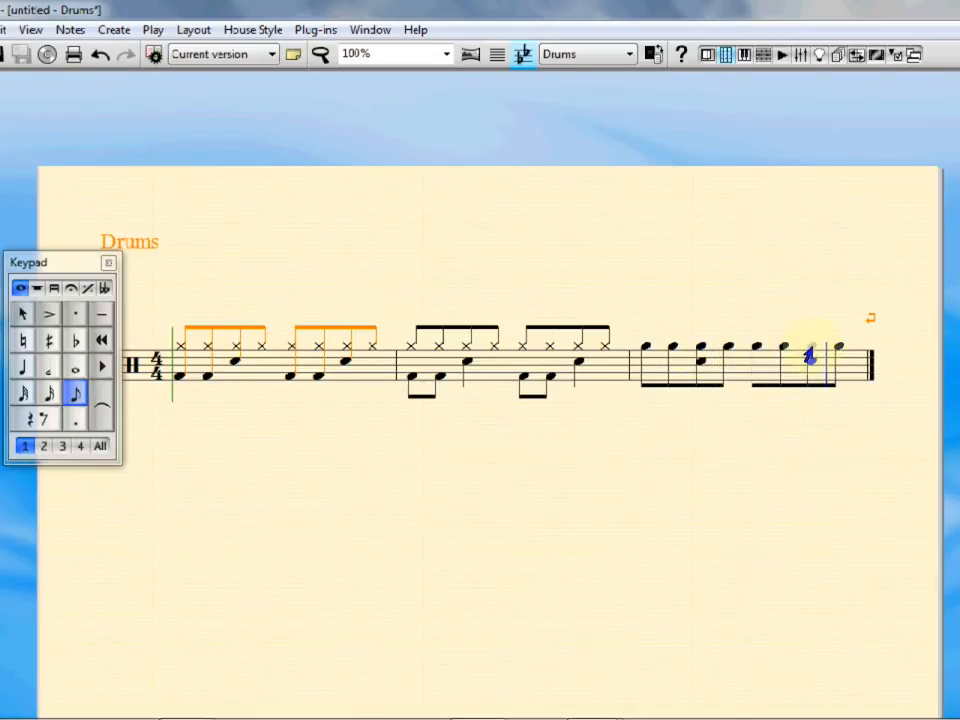
# Change all the noteheads in bar three to cross noteheads
pyautogui.click(811, 349)
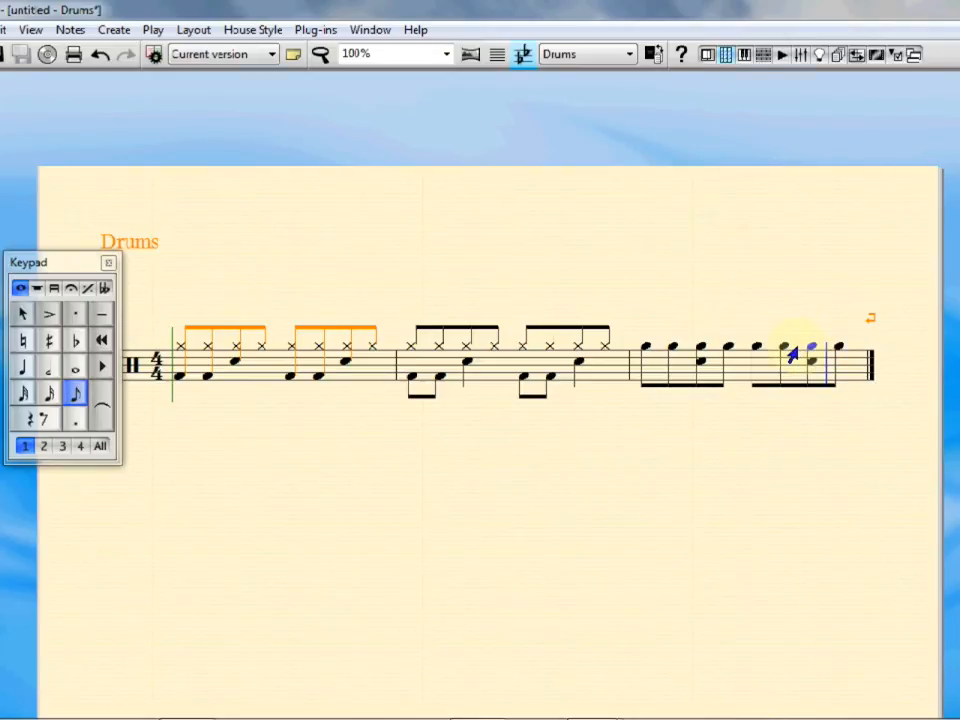
pyautogui.click(744, 381)
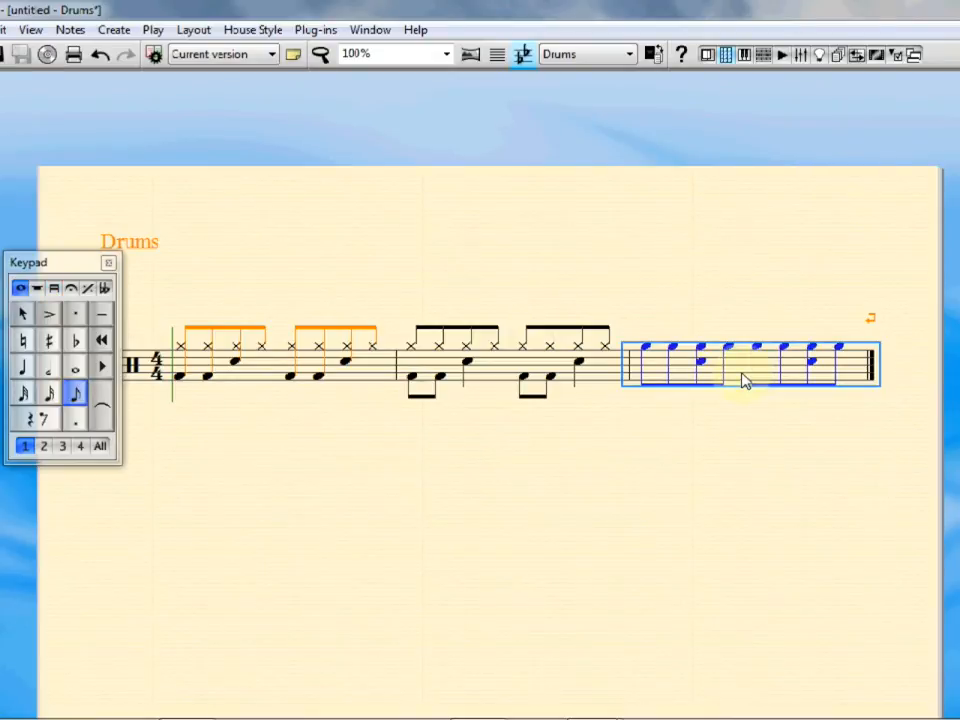
pyautogui.hotkey('ctrl', 'shift', '1')
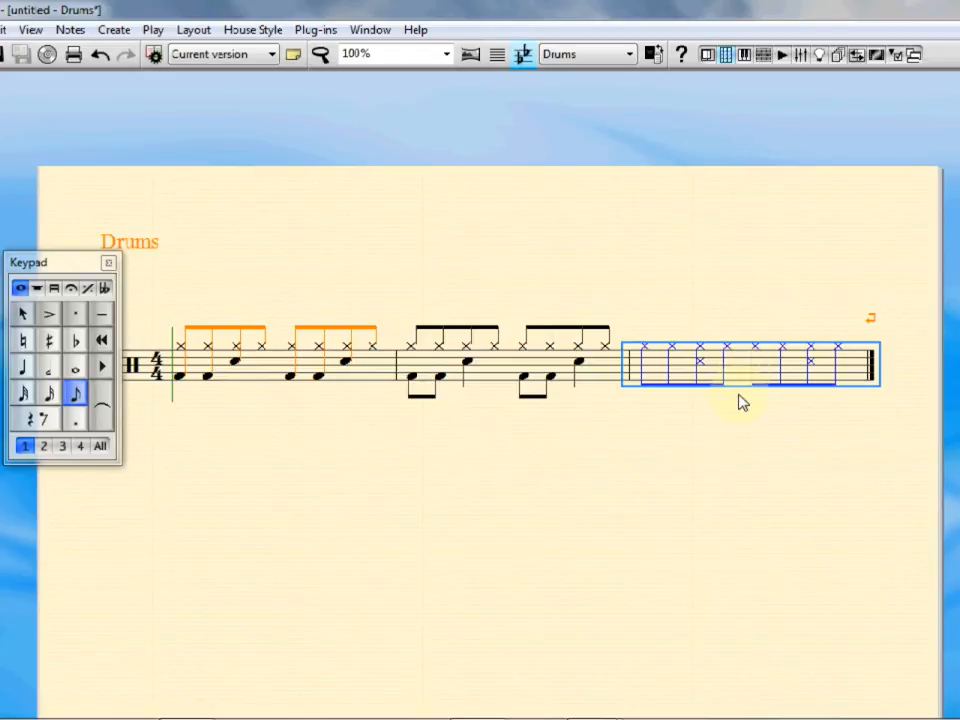
pyautogui.press('Escape')
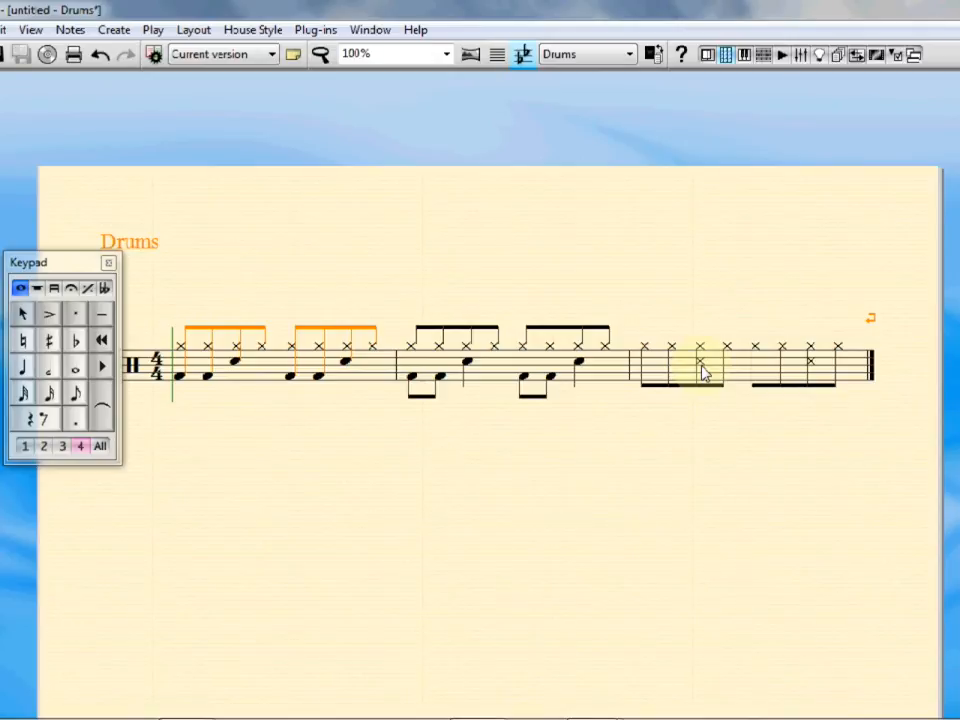
# Restore normal noteheads on the two third-space snare notes in bar three
pyautogui.press('3')
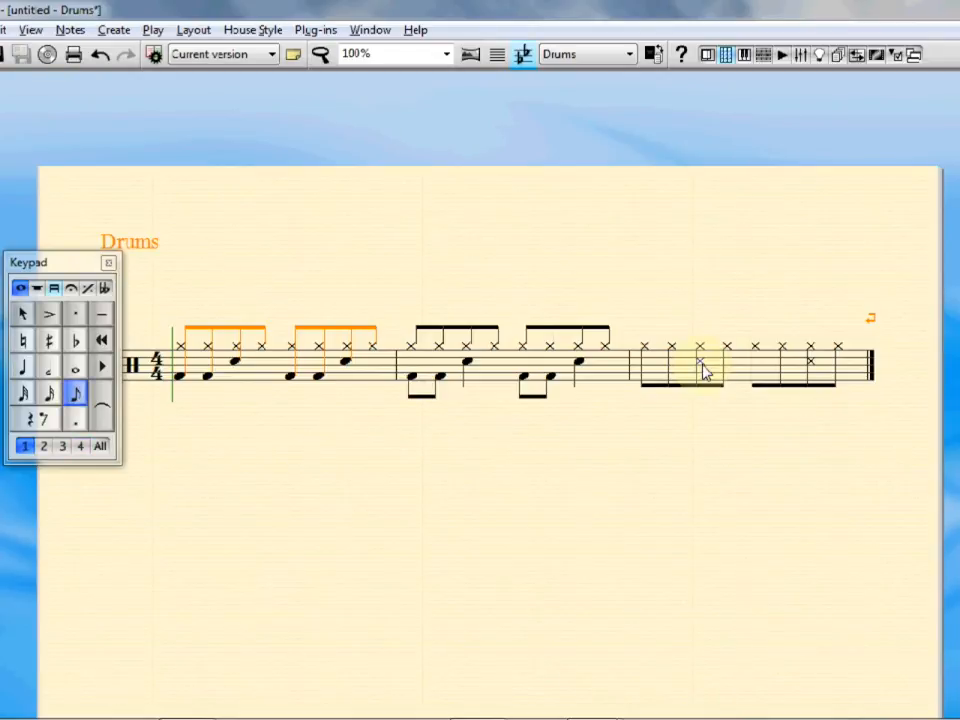
pyautogui.click(704, 366)
pyautogui.press('Escape')
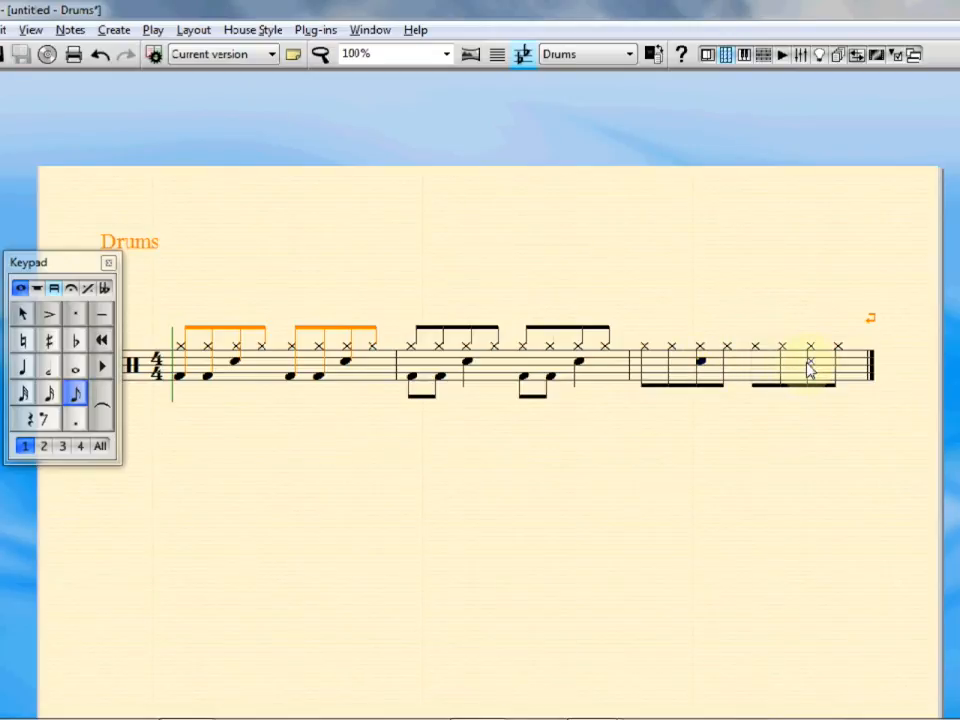
pyautogui.click(810, 366)
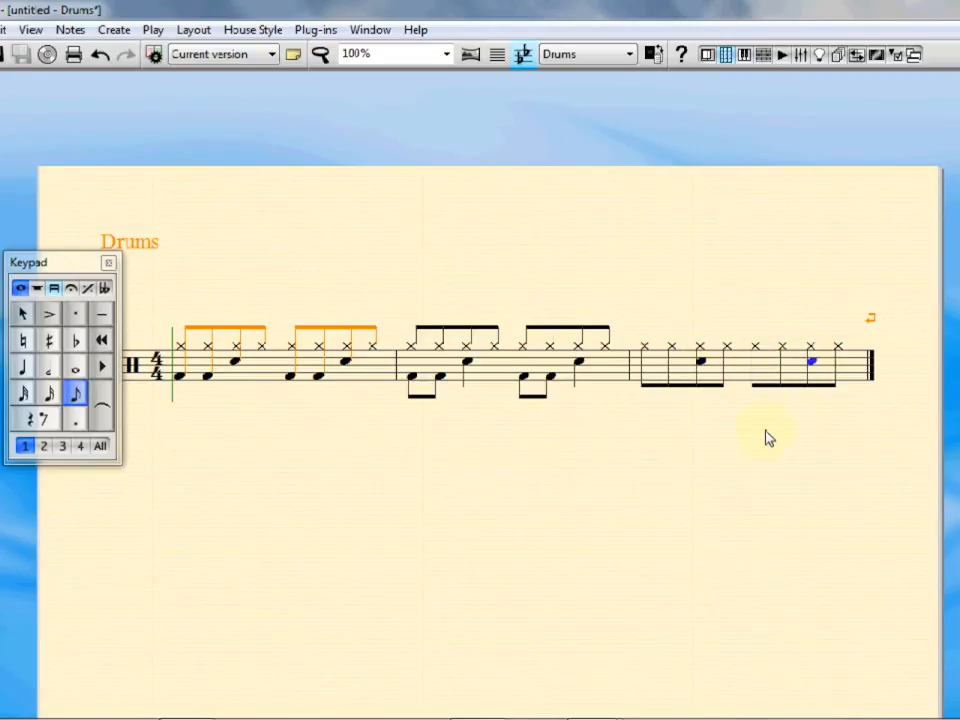
pyautogui.press('Escape')
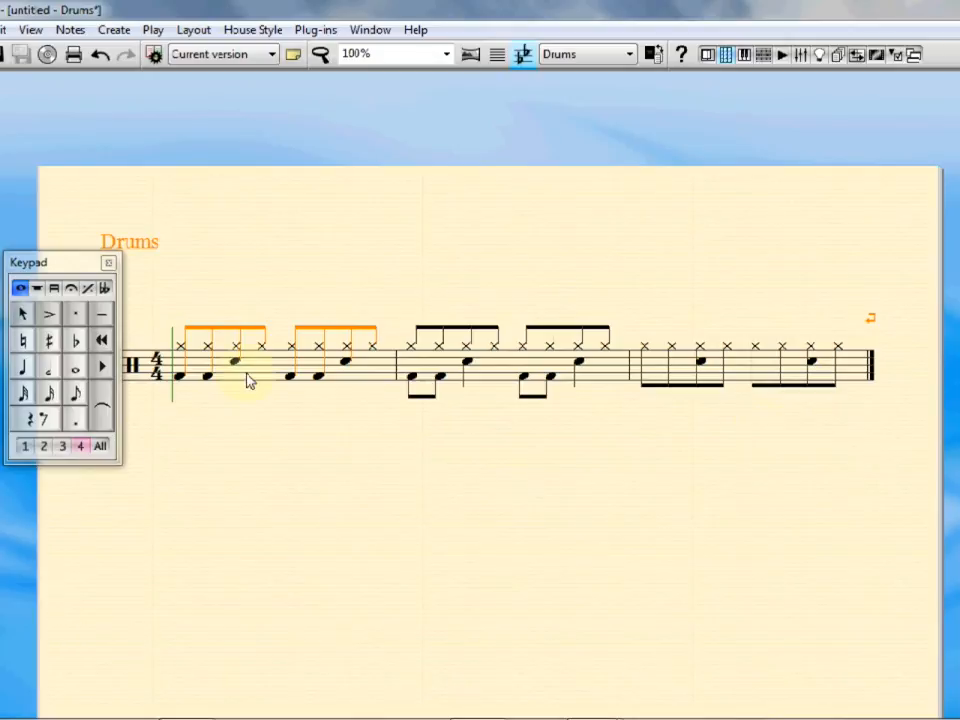
# Add pairs of bottom-space bass drum eighth notes in voice 4 on beats one and three of bar three
pyautogui.click(77, 396)
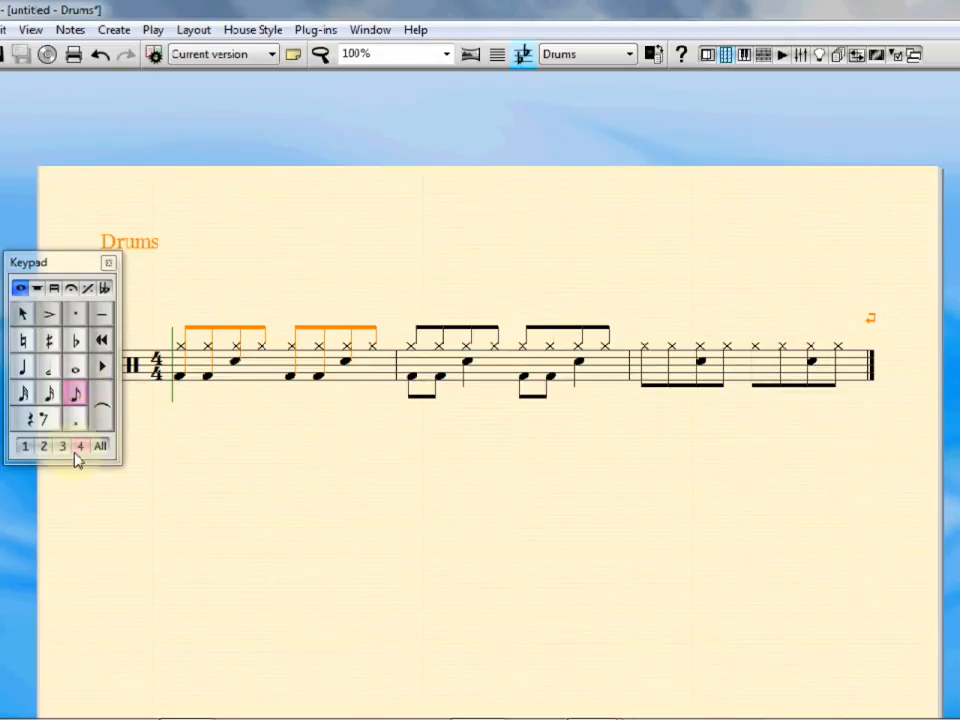
pyautogui.click(84, 456)
pyautogui.click(643, 387)
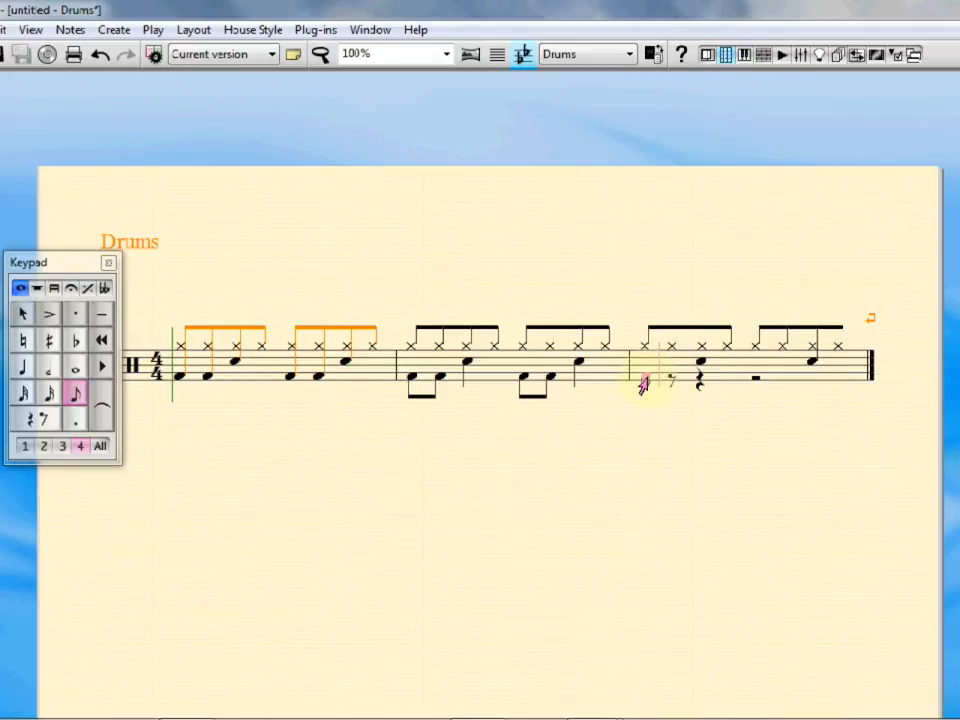
pyautogui.click(672, 386)
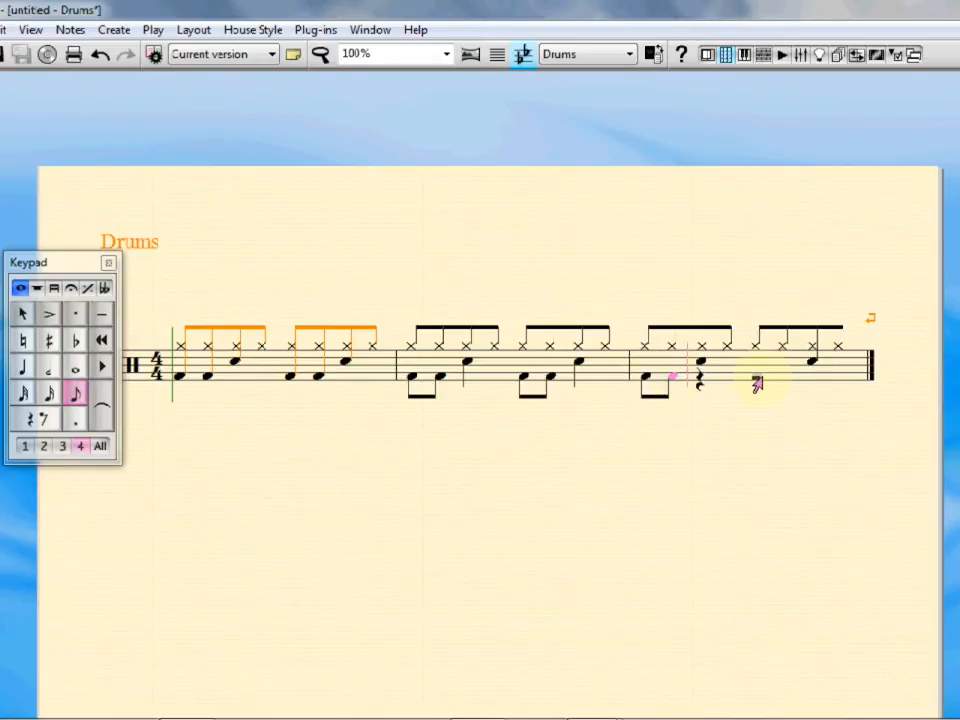
pyautogui.click(758, 387)
pyautogui.click(779, 387)
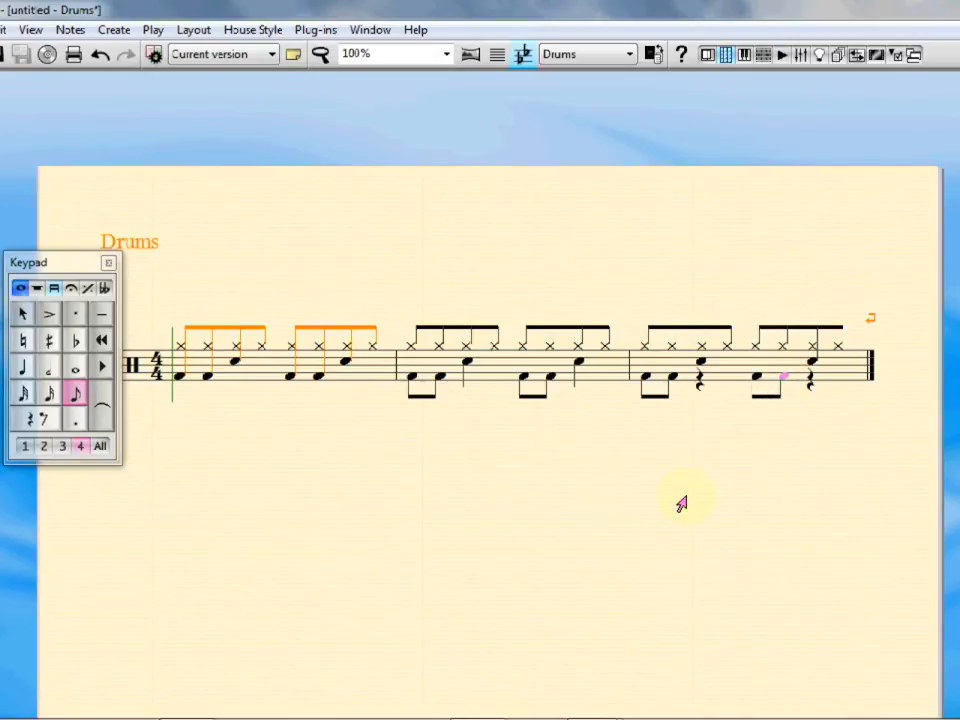
pyautogui.press('Escape')
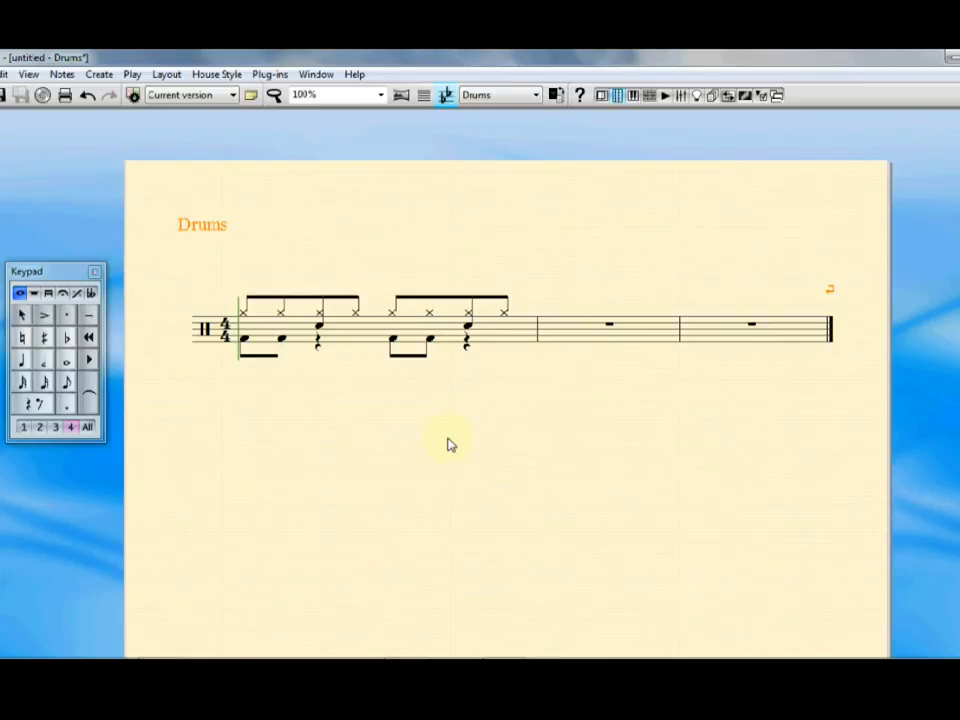
# Append more than thirty empty bars to the end of the score and remove the system break after bar three
pyautogui.press('Escape')
pyautogui.hotkey('ctrl', 'b')
pyautogui.hotkey('ctrl', 'b')
pyautogui.hotkey('ctrl', 'b')
pyautogui.hotkey('ctrl', 'b')
pyautogui.hotkey('ctrl', 'b')
pyautogui.hotkey('ctrl', 'b')
pyautogui.hotkey('ctrl', 'b')
pyautogui.hotkey('ctrl', 'b')
pyautogui.hotkey('ctrl', 'b')
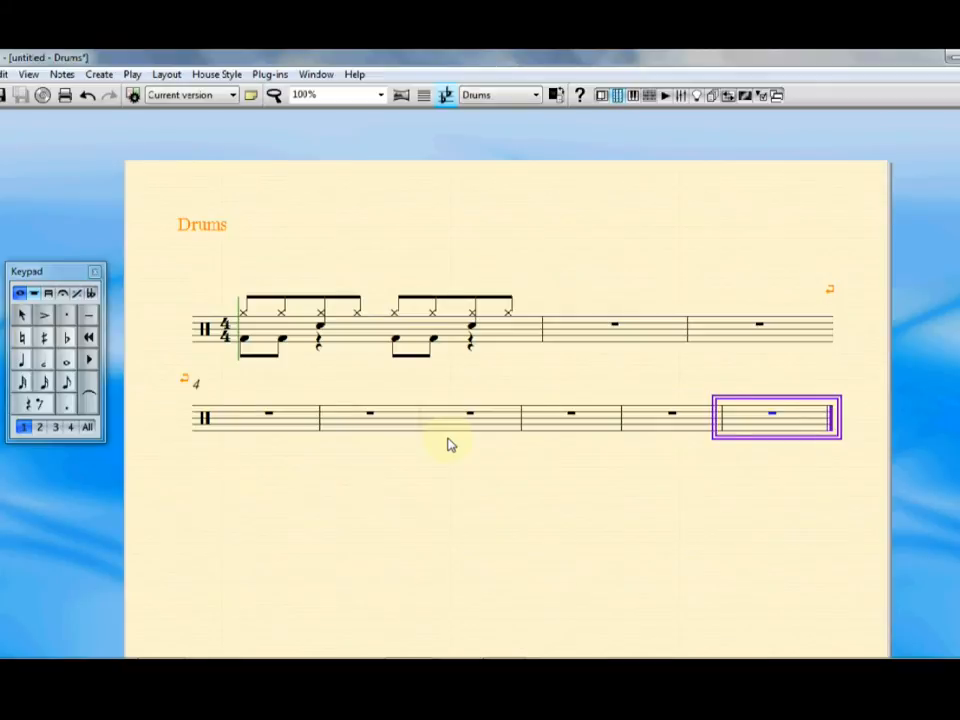
pyautogui.hotkey('ctrl', 'b')
pyautogui.hotkey('ctrl', 'b')
pyautogui.hotkey('ctrl', 'b')
pyautogui.hotkey('ctrl', 'b')
pyautogui.hotkey('ctrl', 'b')
pyautogui.hotkey('ctrl', 'b')
pyautogui.hotkey('ctrl', 'b')
pyautogui.hotkey('ctrl', 'b')
pyautogui.hotkey('ctrl', 'b')
pyautogui.hotkey('ctrl', 'b')
pyautogui.hotkey('ctrl', 'b')
pyautogui.hotkey('ctrl', 'b')
pyautogui.hotkey('ctrl', 'b')
pyautogui.hotkey('ctrl', 'b')
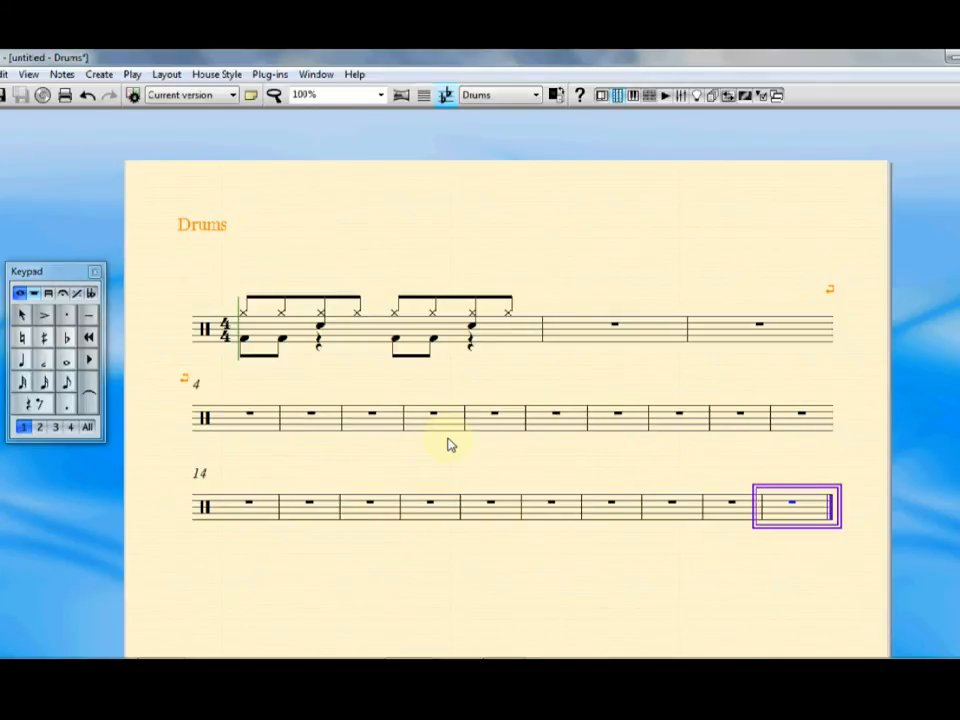
pyautogui.hotkey('ctrl', 'b')
pyautogui.hotkey('ctrl', 'b')
pyautogui.hotkey('ctrl', 'b')
pyautogui.hotkey('ctrl', 'b')
pyautogui.hotkey('ctrl', 'b')
pyautogui.hotkey('ctrl', 'b')
pyautogui.hotkey('ctrl', 'b')
pyautogui.hotkey('ctrl', 'b')
pyautogui.hotkey('ctrl', 'b')
pyautogui.hotkey('ctrl', 'b')
pyautogui.hotkey('ctrl', 'b')
pyautogui.hotkey('ctrl', 'b')
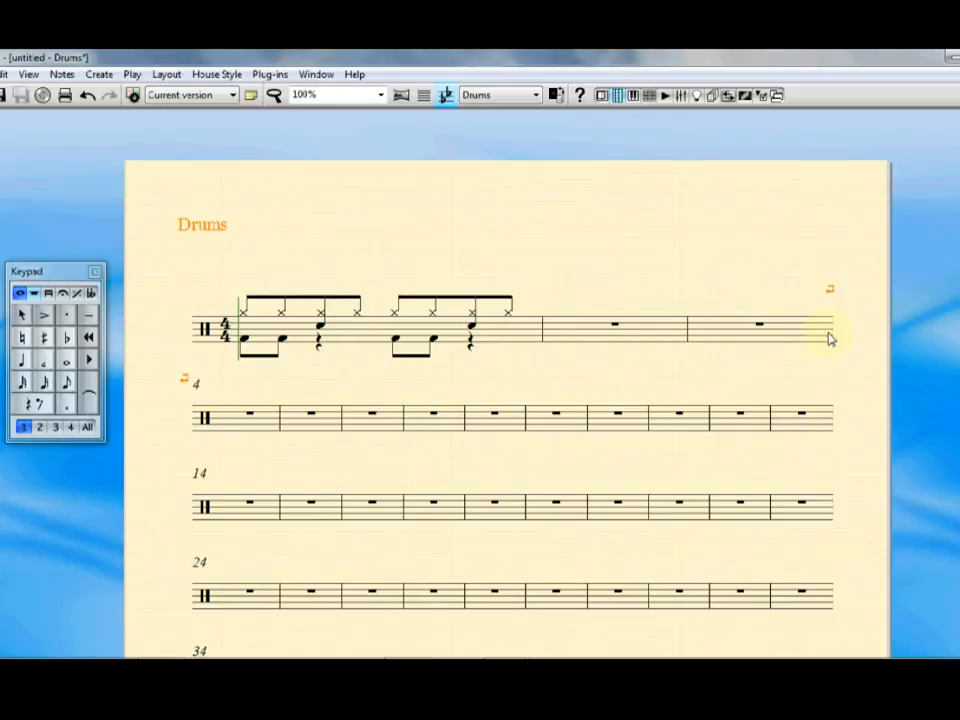
pyautogui.press('Return')
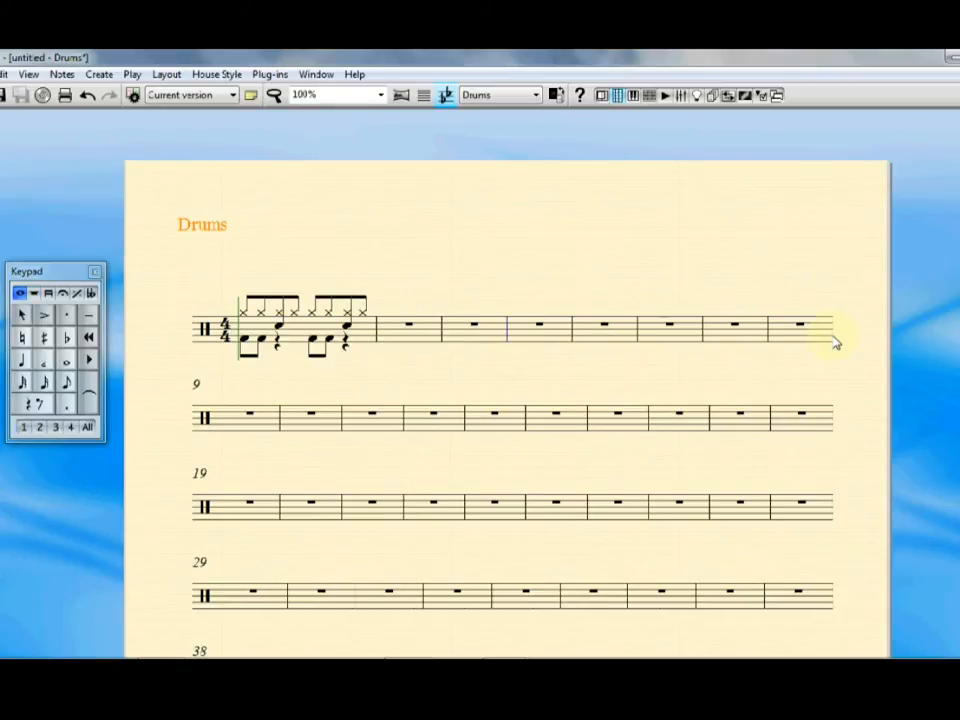
pyautogui.hotkey('alt', '4')
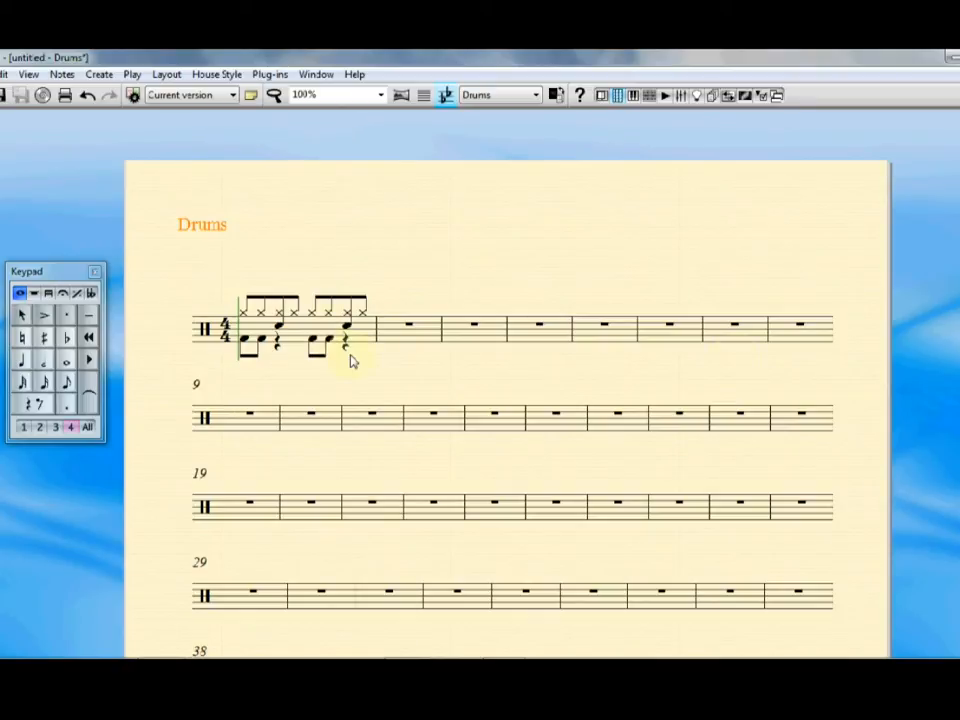
# Raise the first cymbal note of bar one to the ledger line above the staff and add an accent to it
pyautogui.click(247, 318)
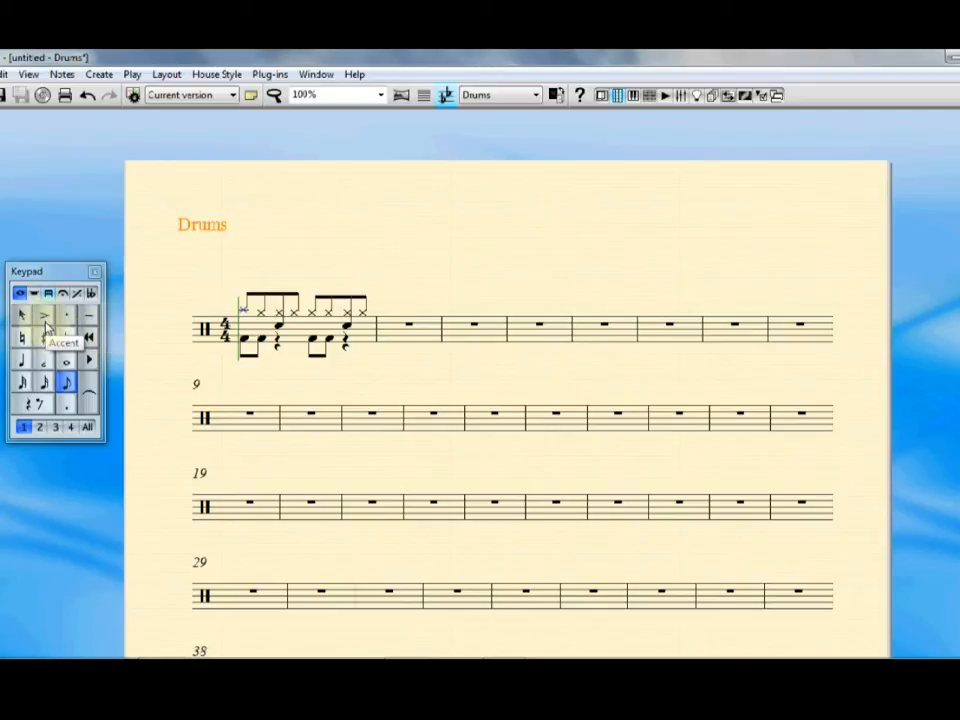
pyautogui.click(45, 320)
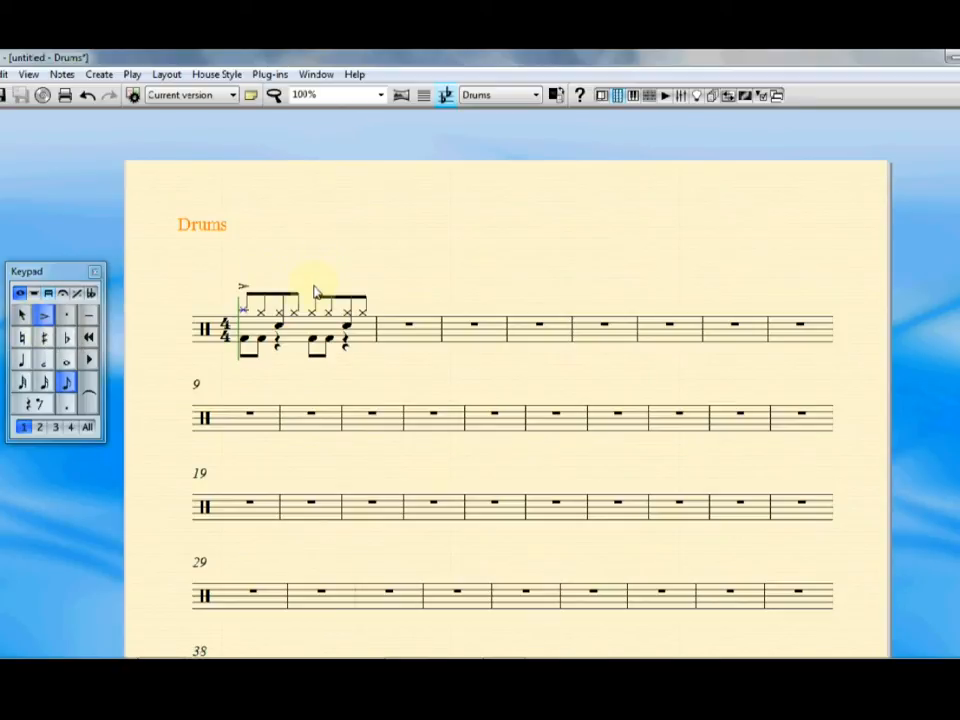
pyautogui.press('F11')
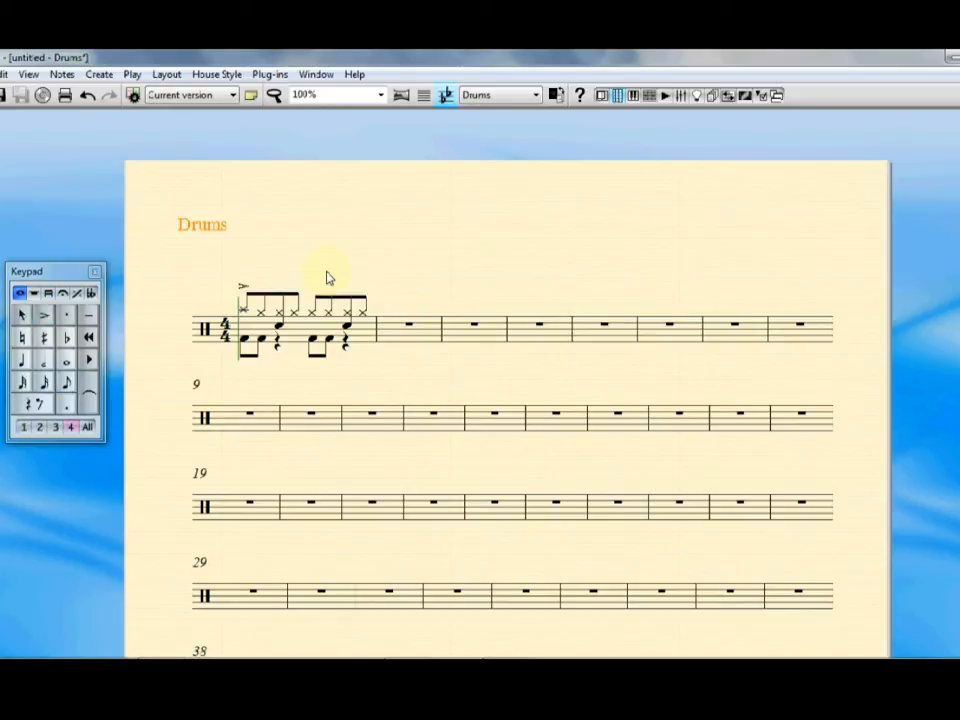
# Fill bars two to four with one-bar repeat signs and insert a system break after bar four
pyautogui.click(412, 341)
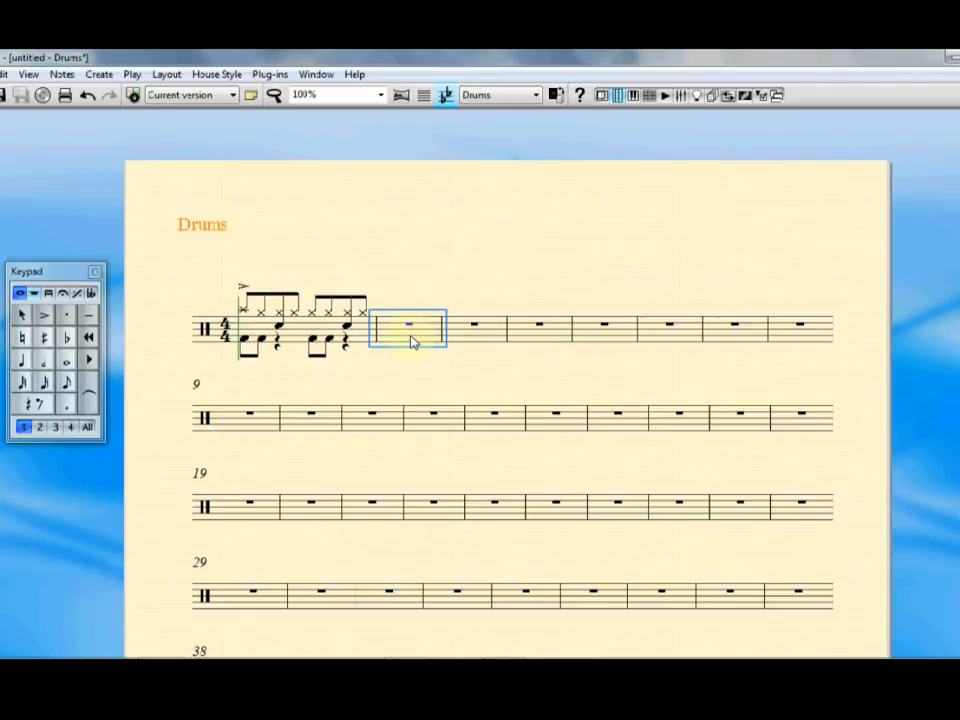
pyautogui.keyDown('shift'); pyautogui.click(530, 344); pyautogui.keyUp('shift')
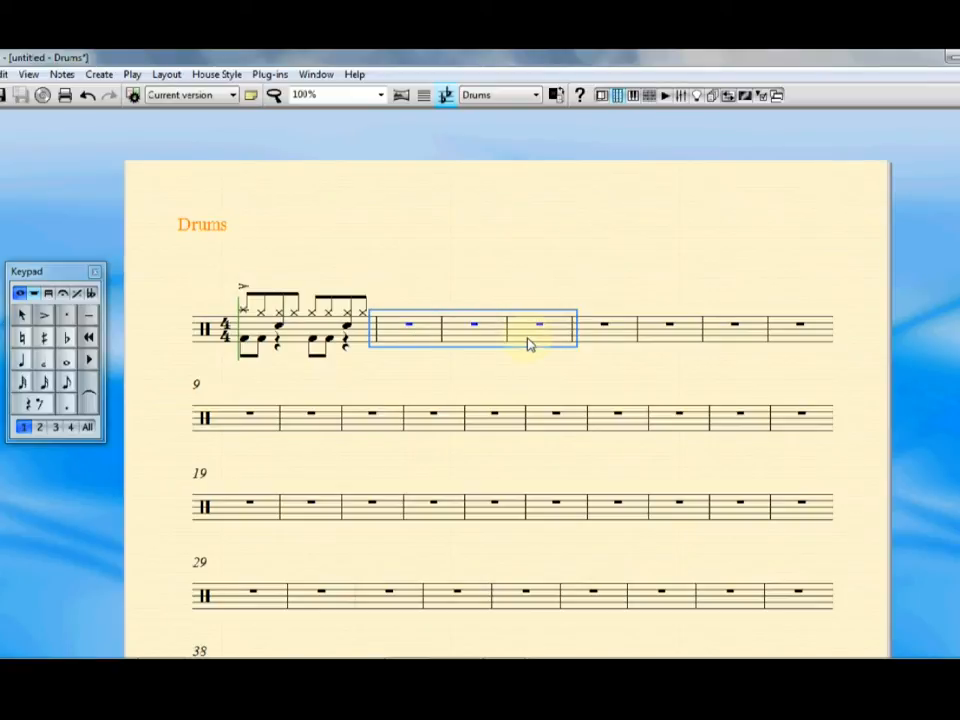
pyautogui.click(77, 294)
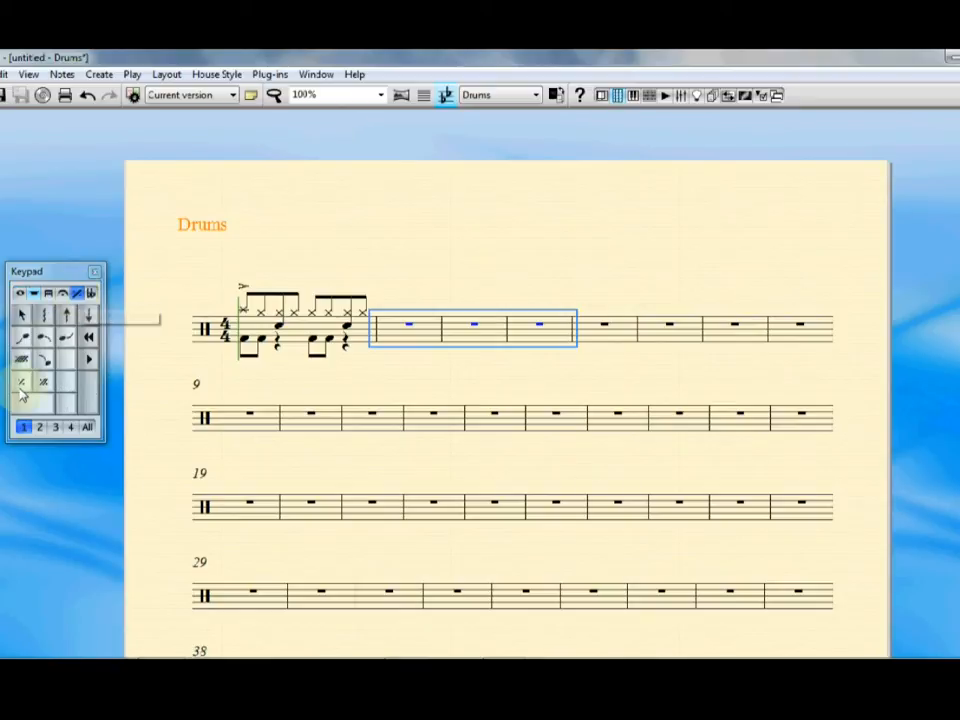
pyautogui.click(22, 392)
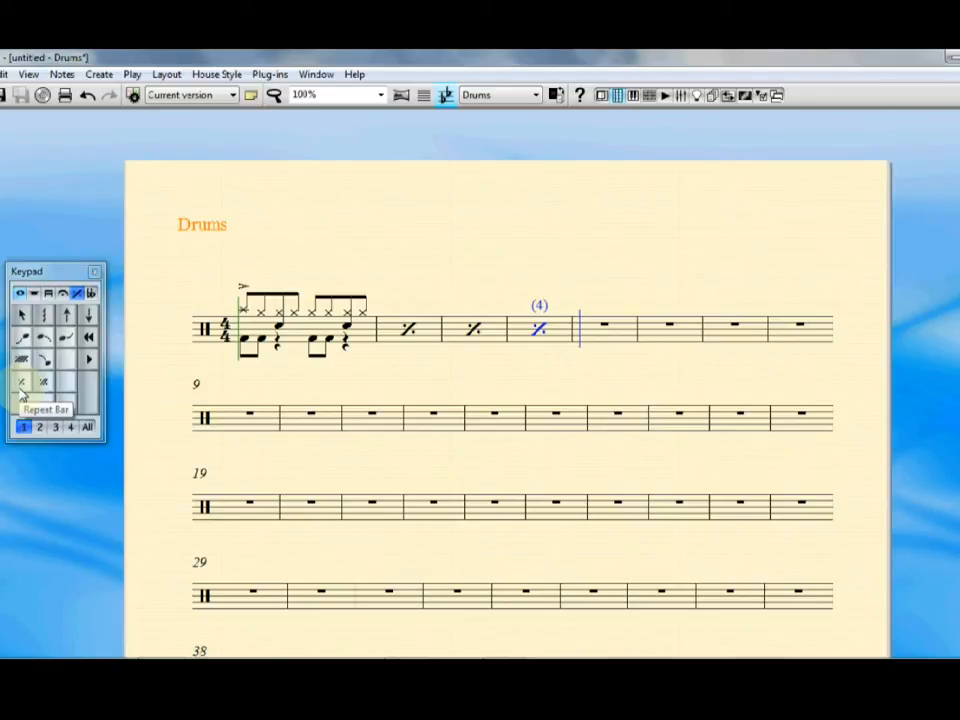
pyautogui.click(19, 293)
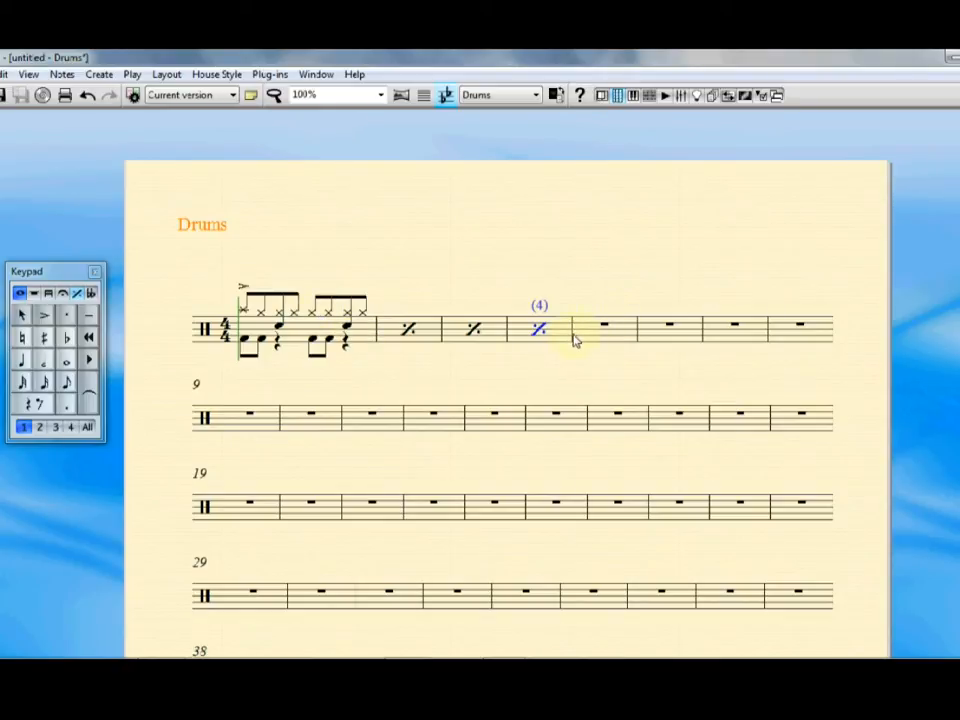
pyautogui.press('Escape')
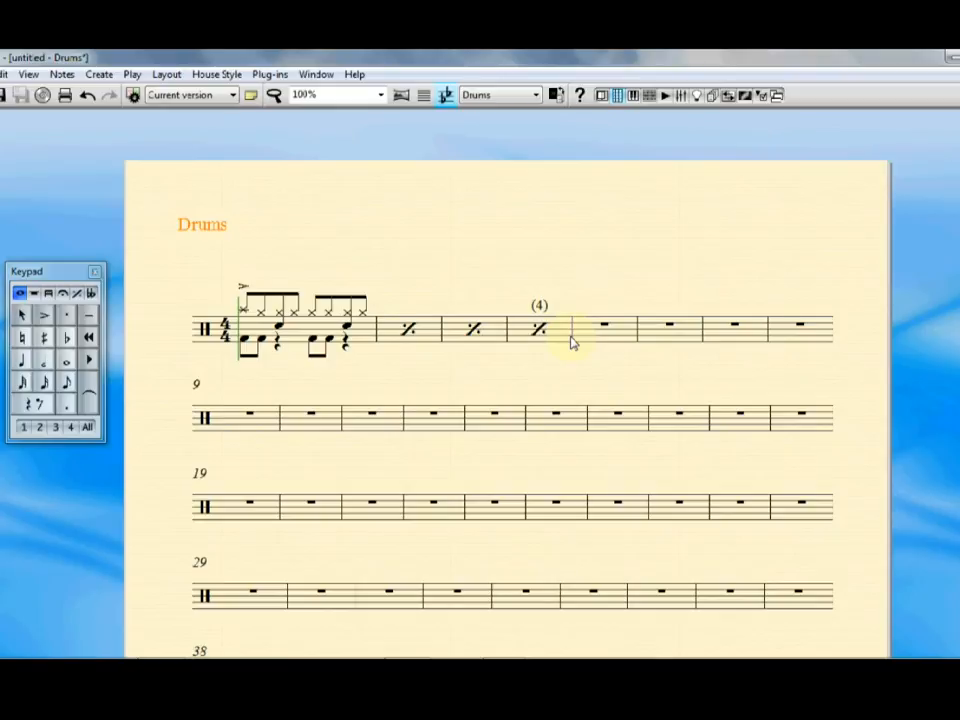
pyautogui.press('Return')
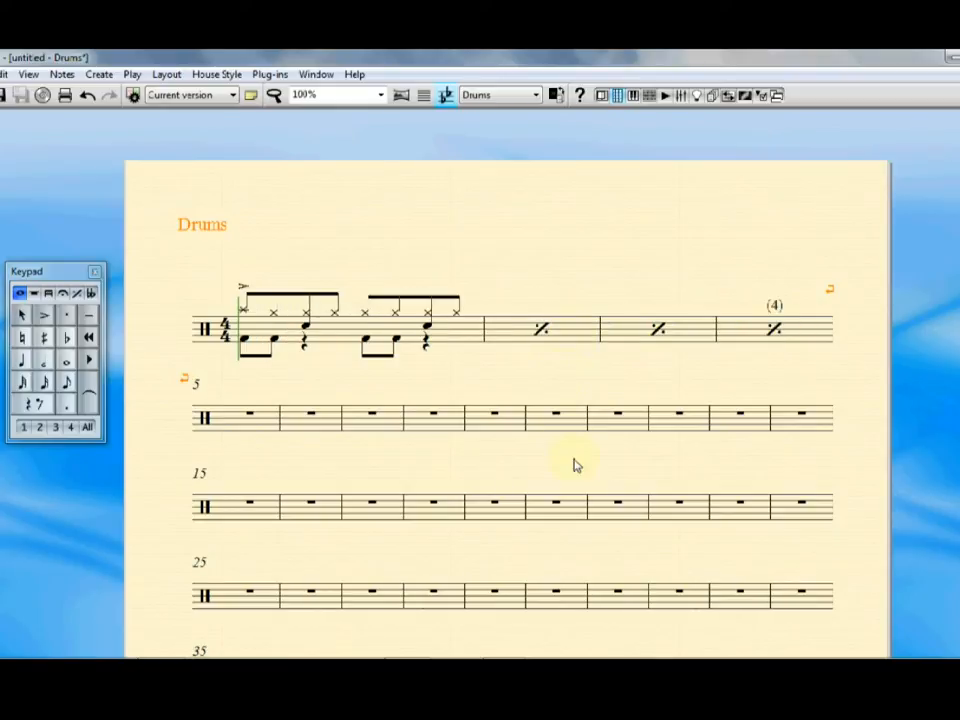
# Copy the complete bar one groove into bar five
pyautogui.moveTo(575, 465); pyautogui.dragTo(580, 429)
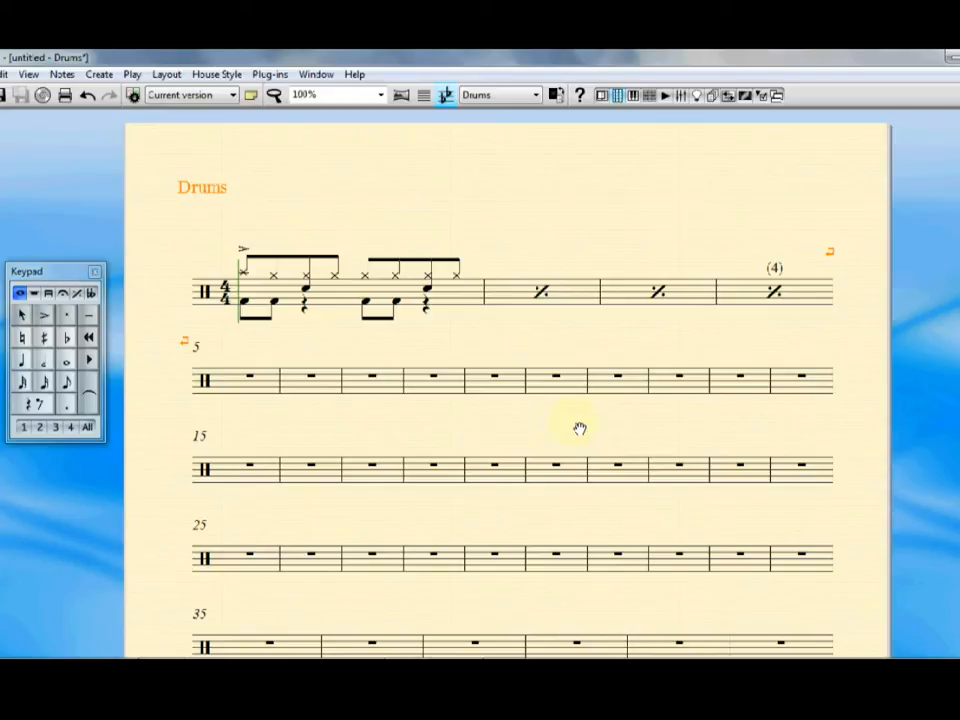
pyautogui.click(336, 298)
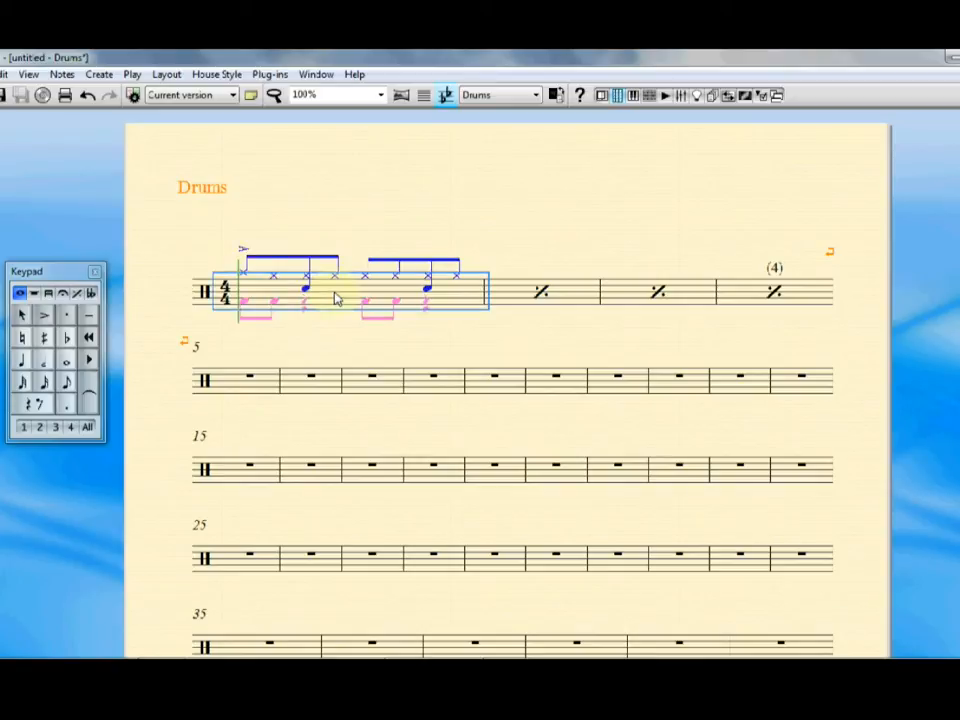
pyautogui.click(243, 390)
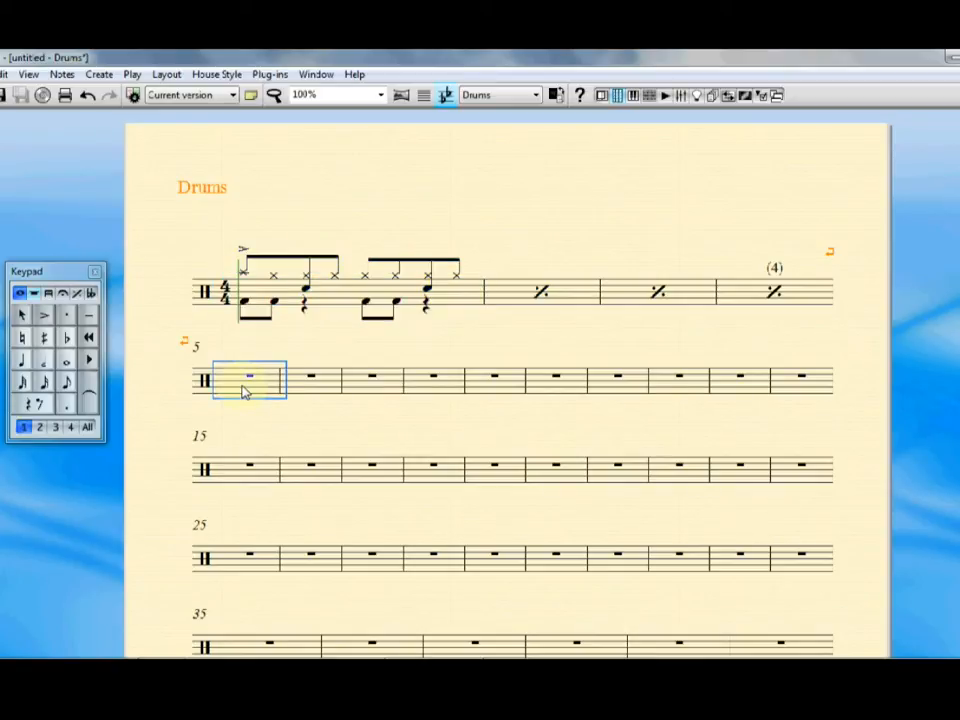
pyautogui.hotkey('ctrl', 'v')
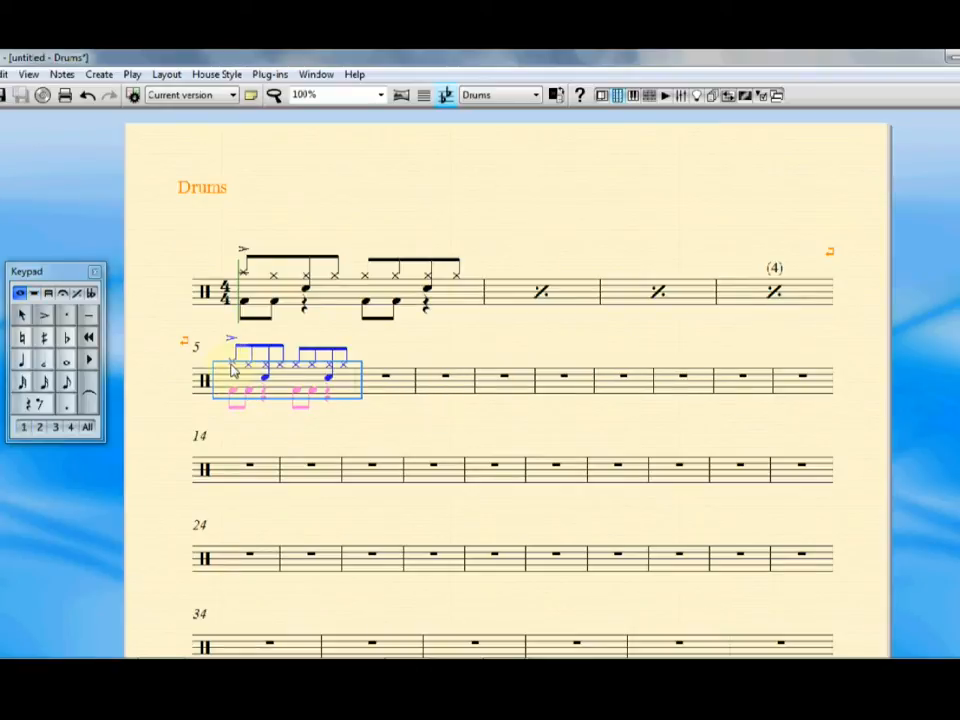
# Lower all eight cross-head cymbal notes in bar five to the top staff line
pyautogui.click(232, 366)
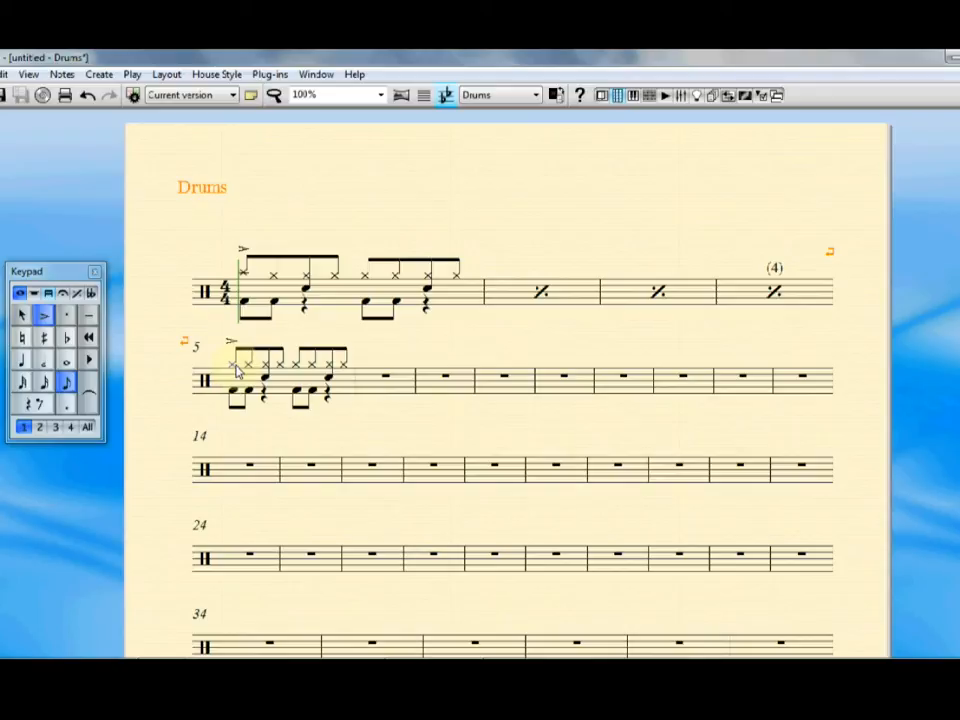
pyautogui.moveTo(236, 366); pyautogui.dragTo(236, 372)
pyautogui.press('Right')
pyautogui.press('Down')
pyautogui.press('Right')
pyautogui.press('Down')
pyautogui.press('Right')
pyautogui.press('Down')
pyautogui.press('Right')
pyautogui.press('Down')
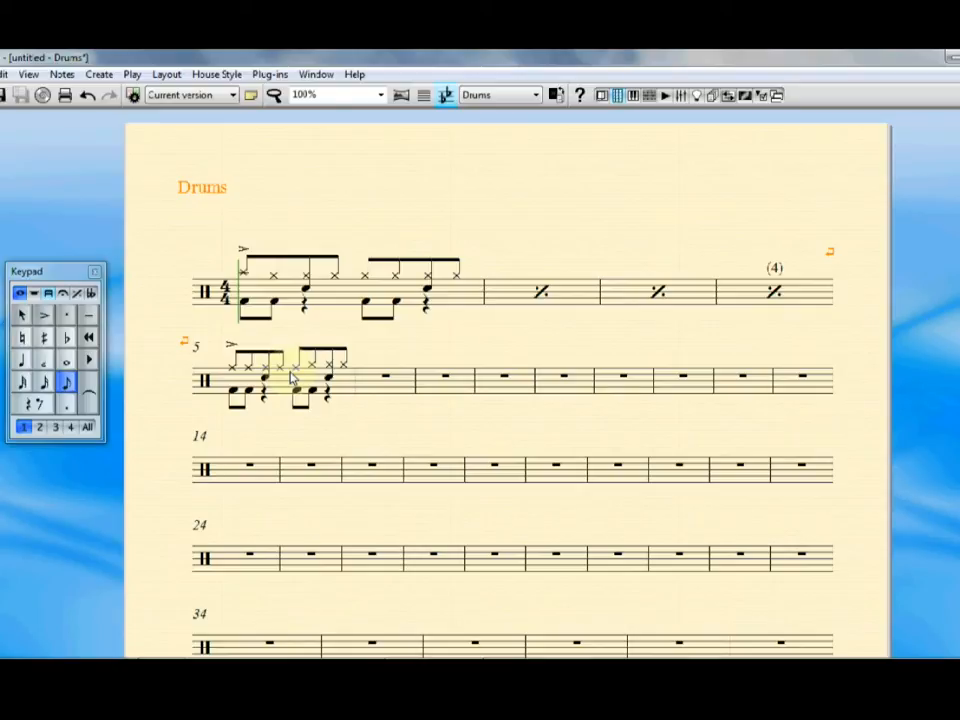
pyautogui.press('Down')
pyautogui.press('Right')
pyautogui.press('Down')
pyautogui.press('Right')
pyautogui.press('Down')
# Remove the accent from the first cymbal note of bar five
pyautogui.click(231, 346)
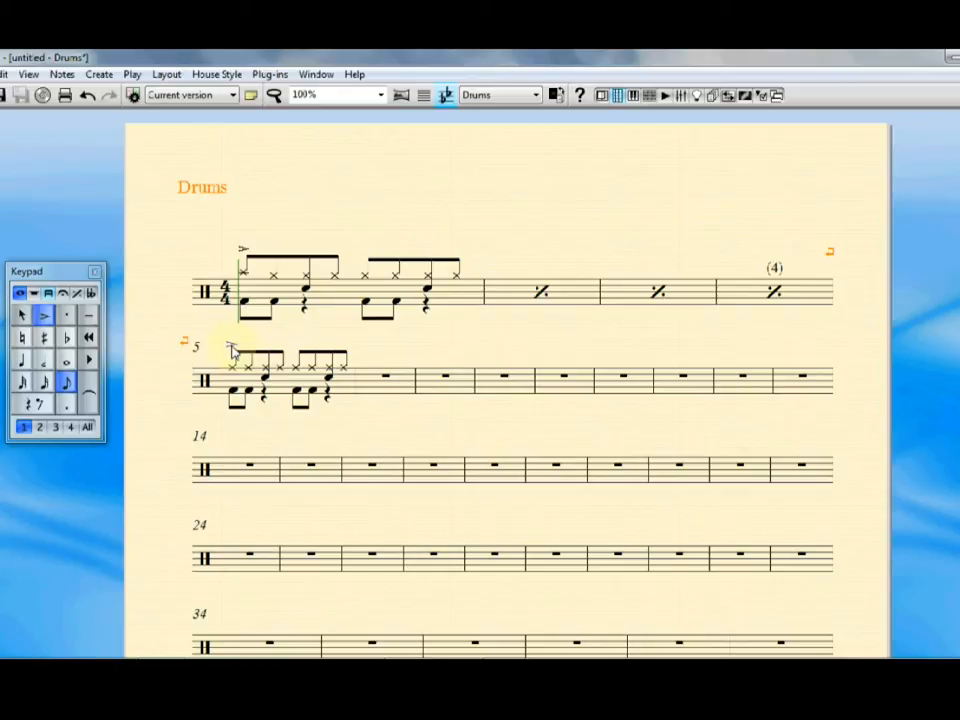
pyautogui.press('Delete')
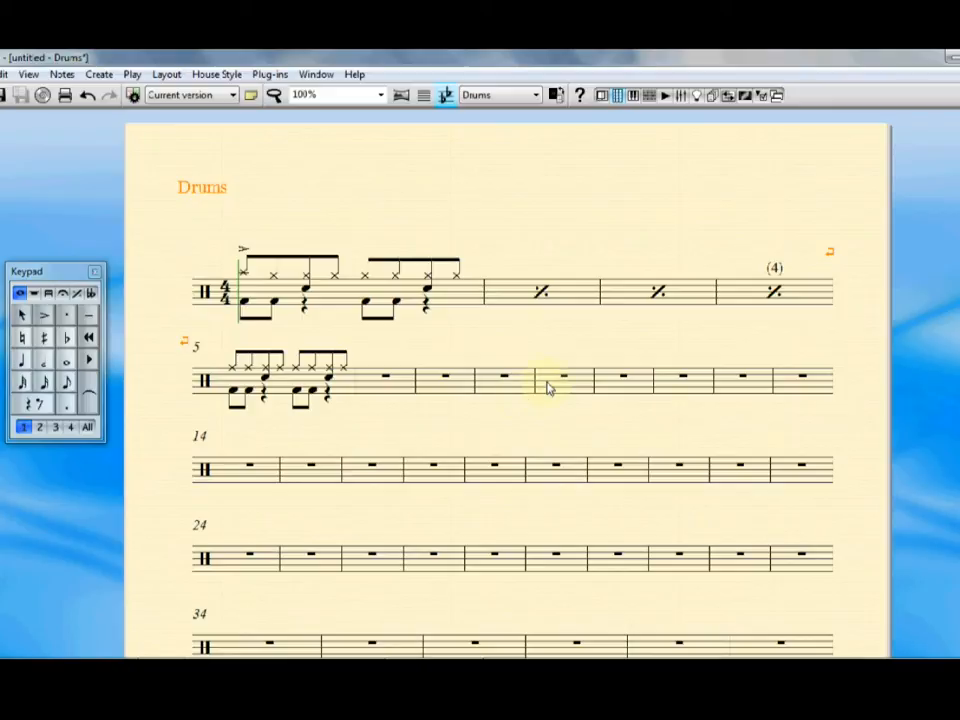
# Add a double barline and a system break at the end of bar twelve
pyautogui.click(773, 384)
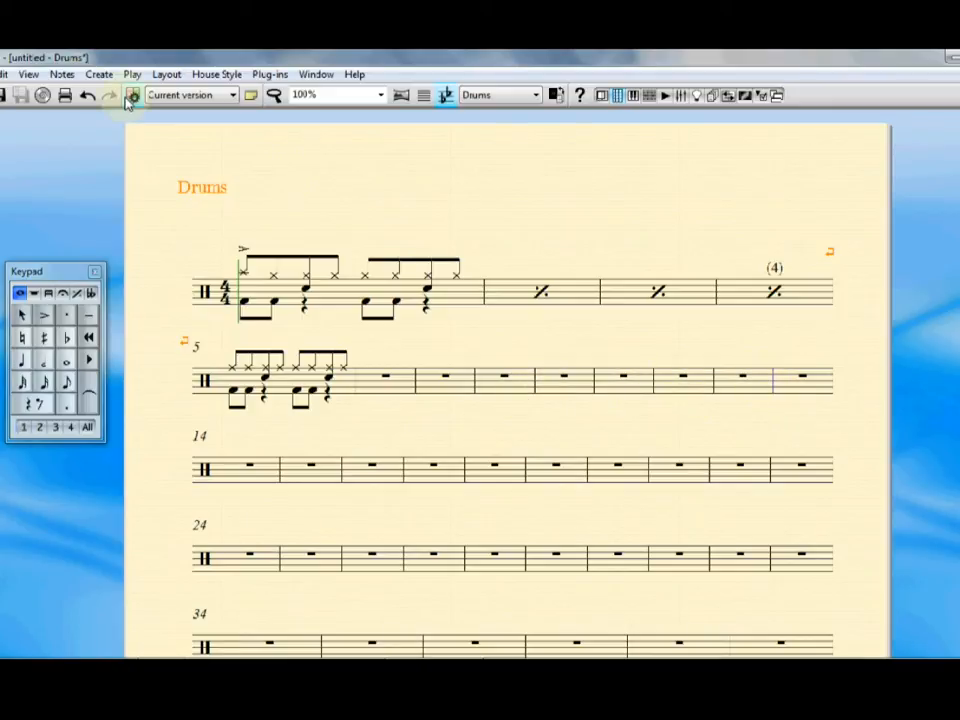
pyautogui.click(101, 76)
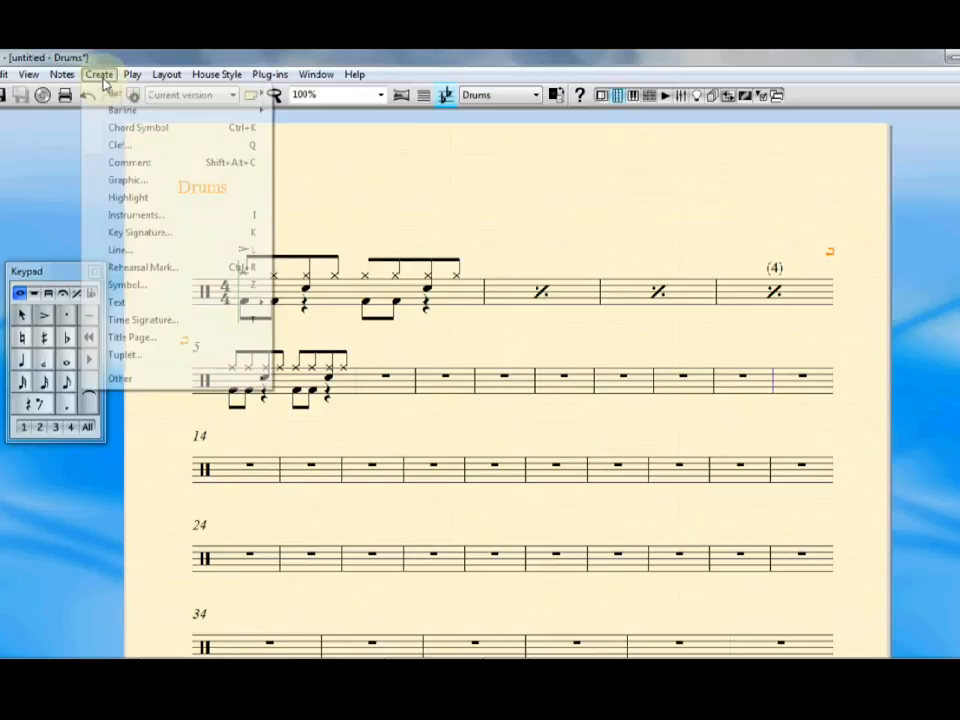
pyautogui.moveTo(115, 110)
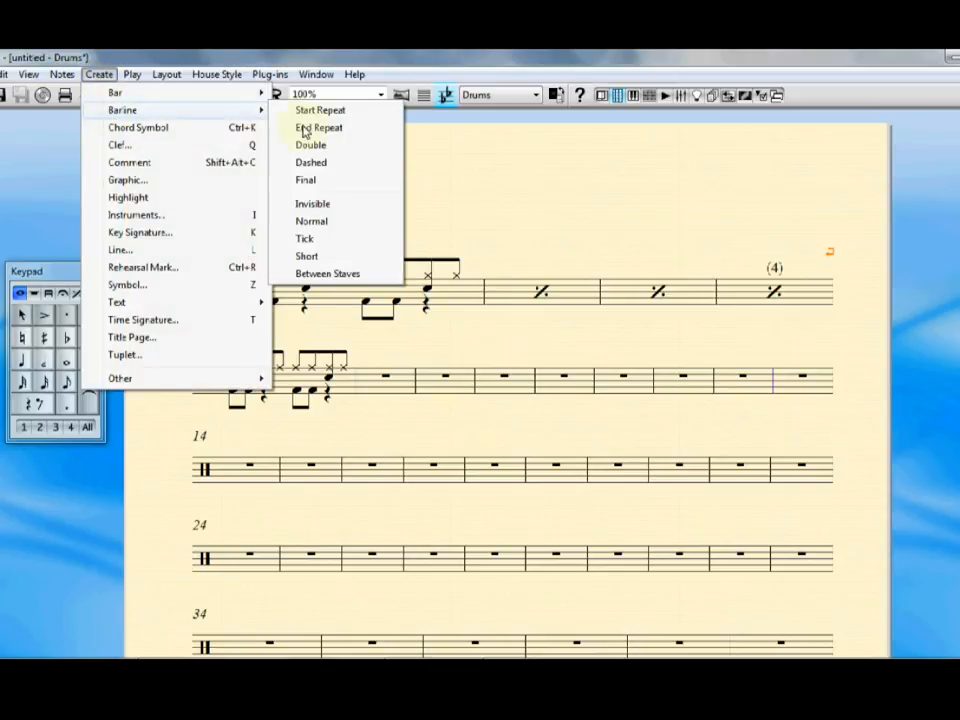
pyautogui.click(318, 143)
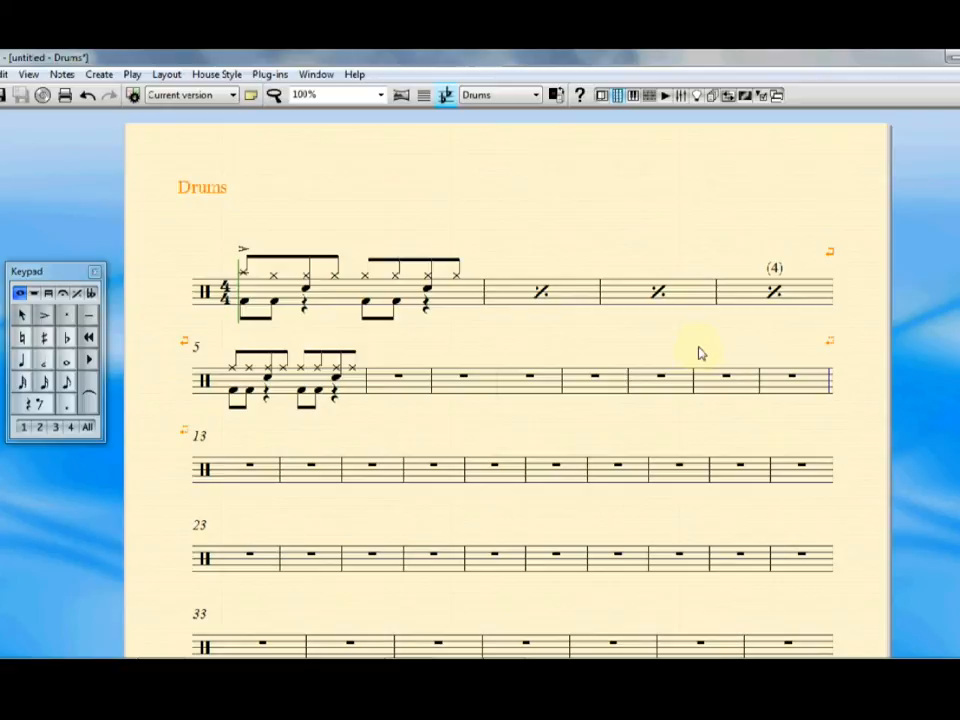
# Remove the whole-bar rests from bars six to twelve so the bars are blank
pyautogui.click(416, 384)
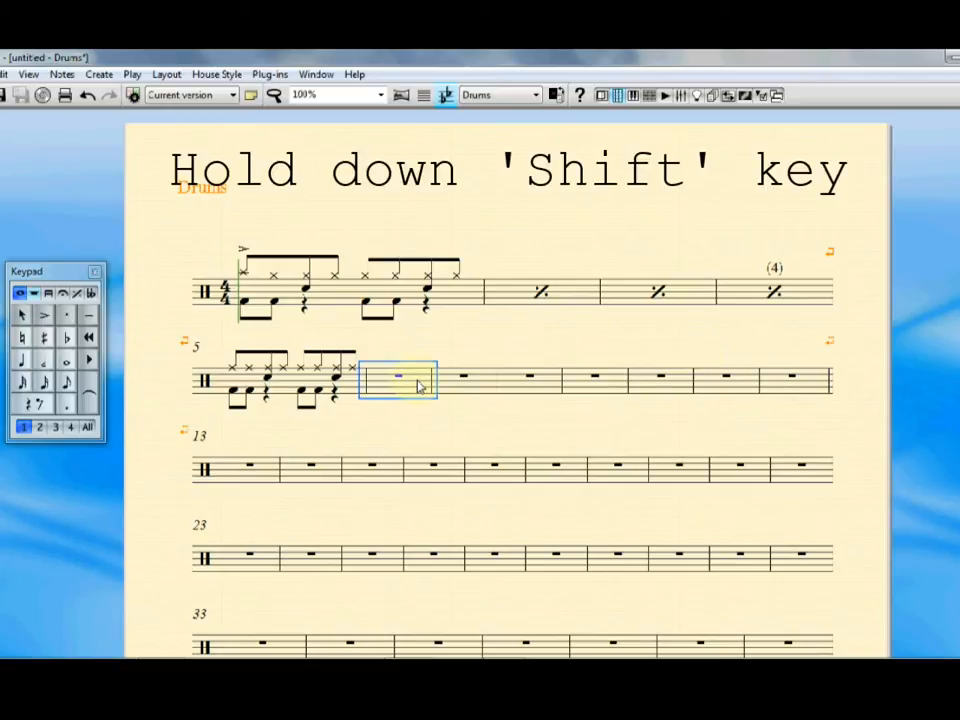
pyautogui.keyDown('shift'); pyautogui.click(797, 392); pyautogui.keyUp('shift')
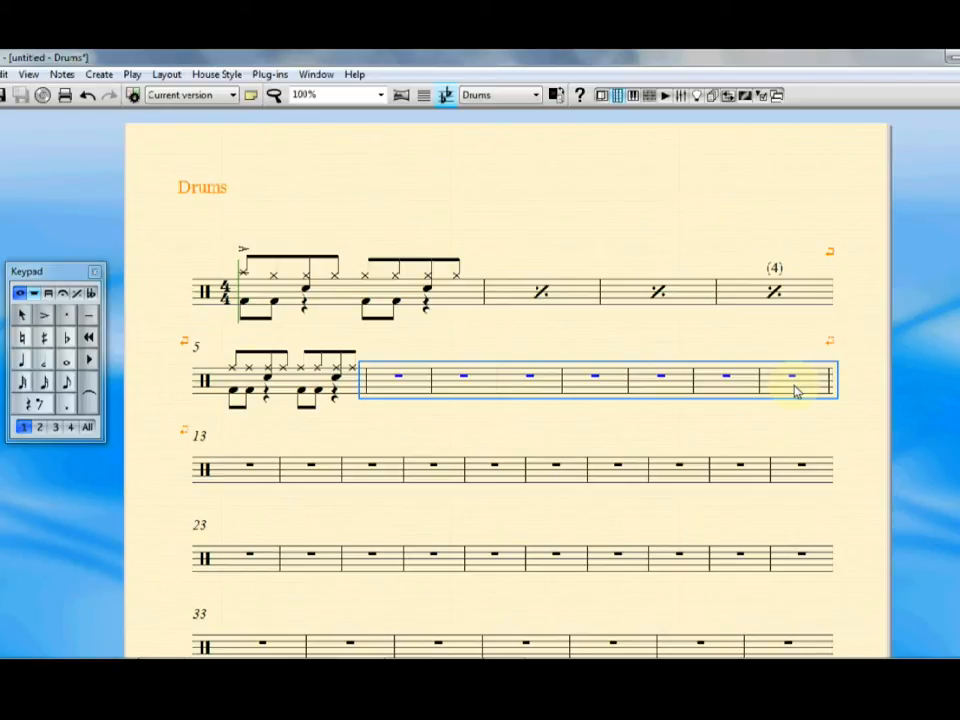
pyautogui.press('Delete')
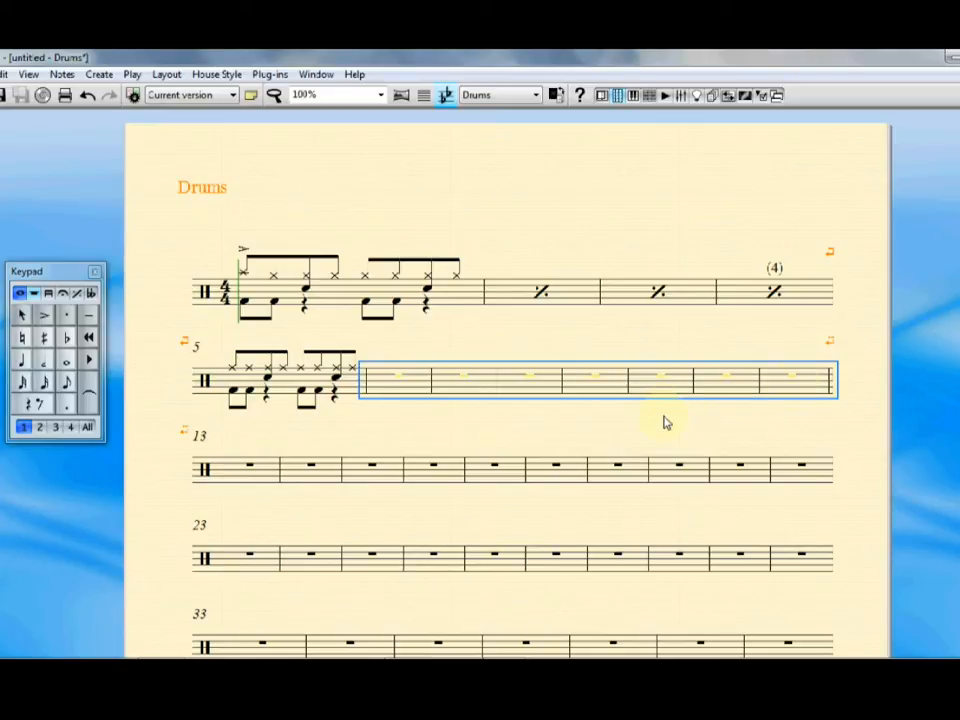
pyautogui.press('Escape')
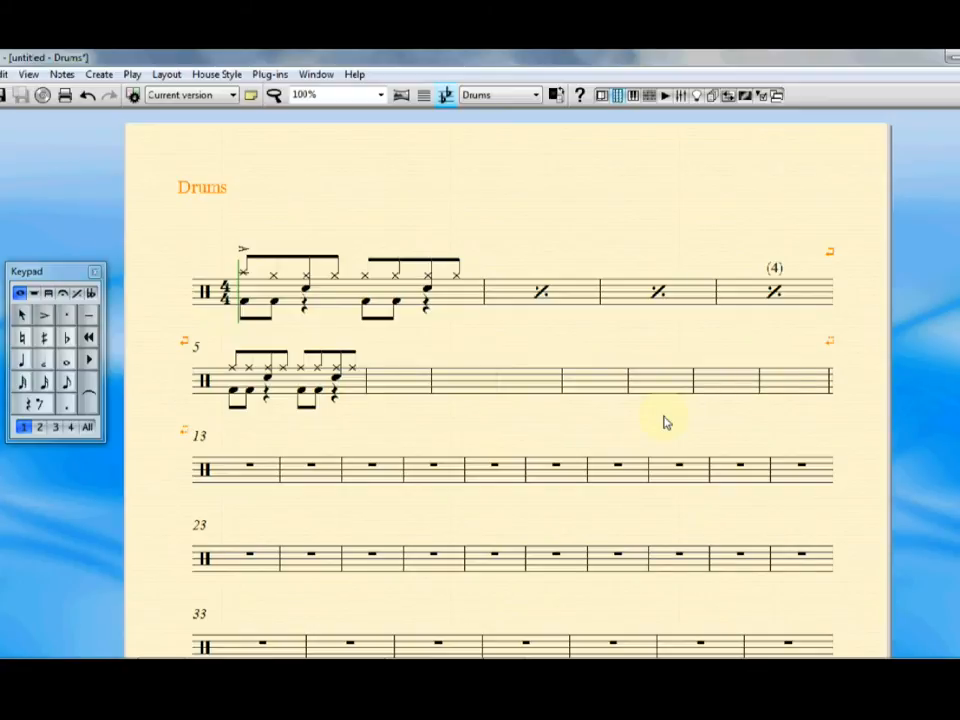
# Turn on multirests for the part and insert a system break at the double barline after bar twelve
pyautogui.hotkey('ctrl', 'shift', 'm')
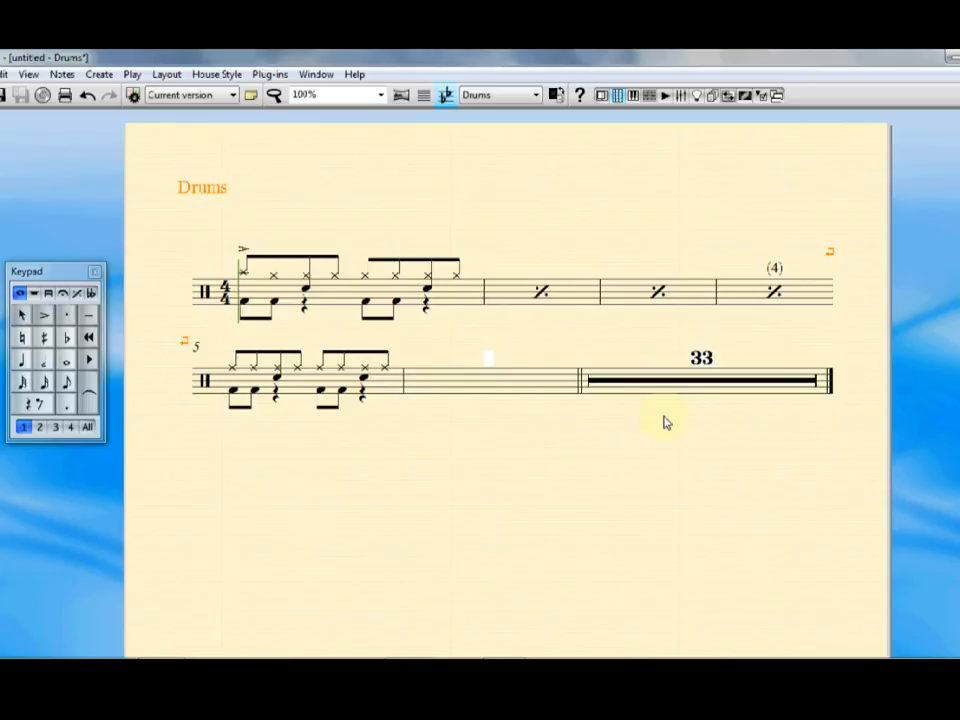
pyautogui.click(581, 384)
pyautogui.press('Return')
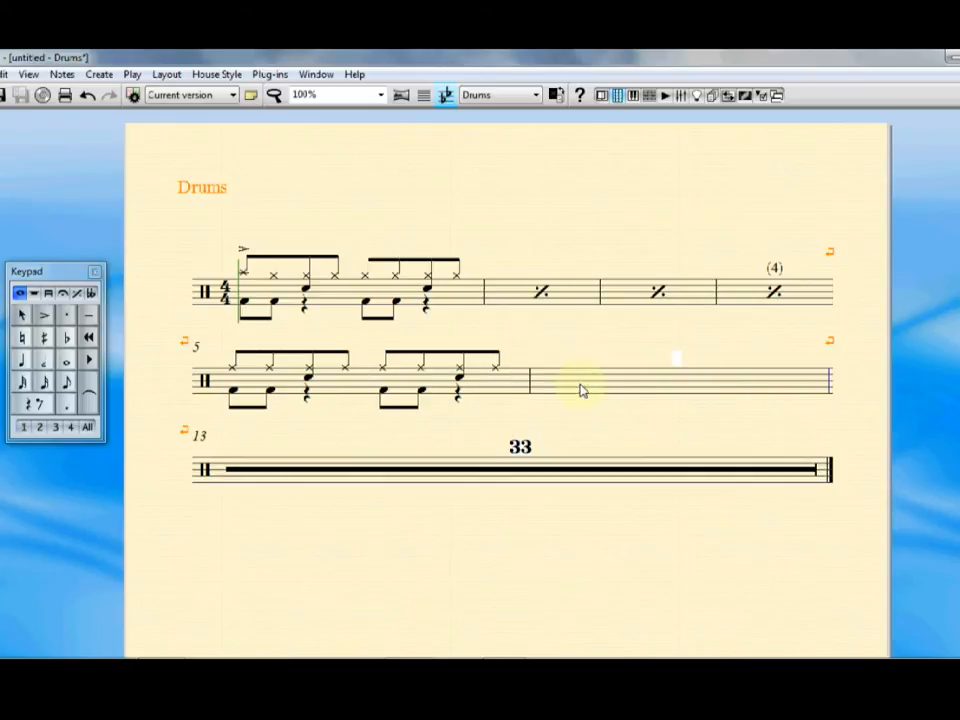
# Add the technique text "PLAY 7 MORE" above the blank bars after bar five and move it onto the staff
pyautogui.click(670, 411)
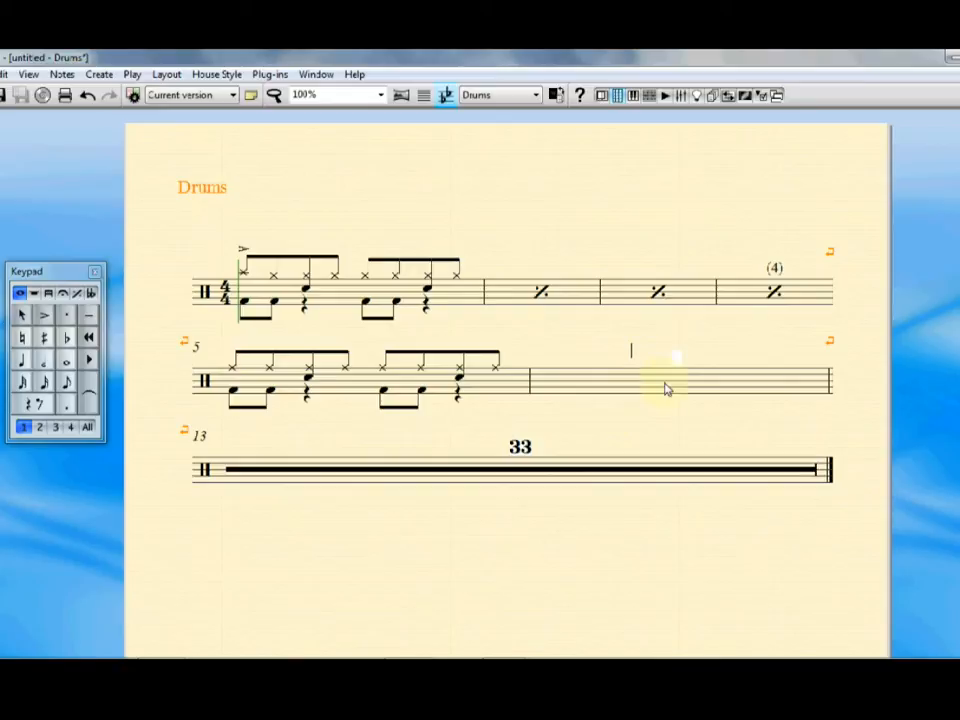
pyautogui.write('PLAY 7 MORE')
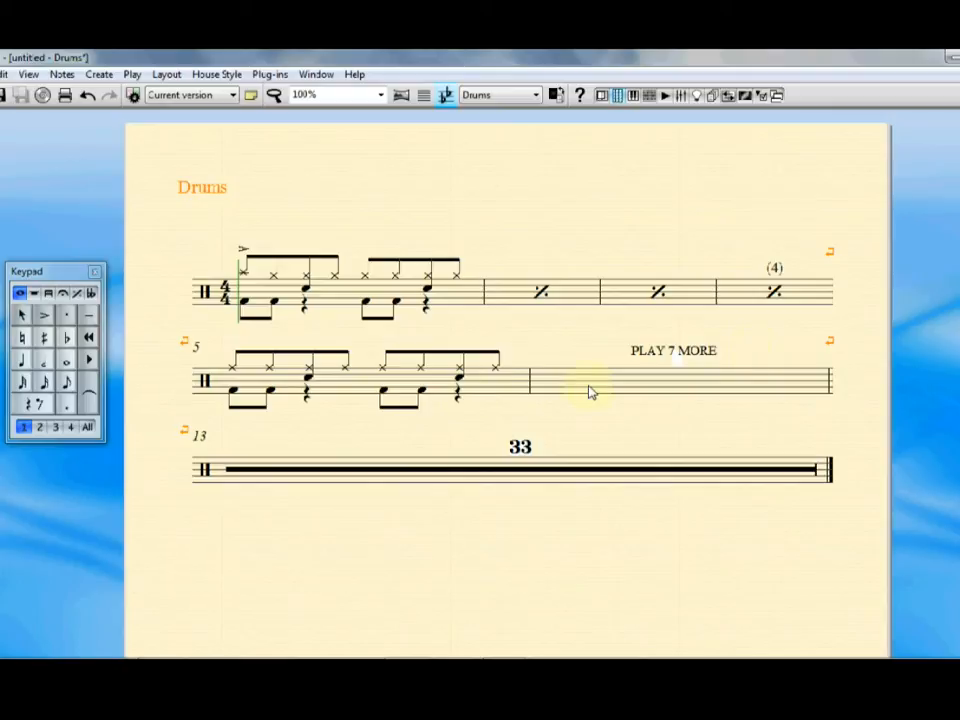
pyautogui.moveTo(686, 356); pyautogui.dragTo(686, 386)
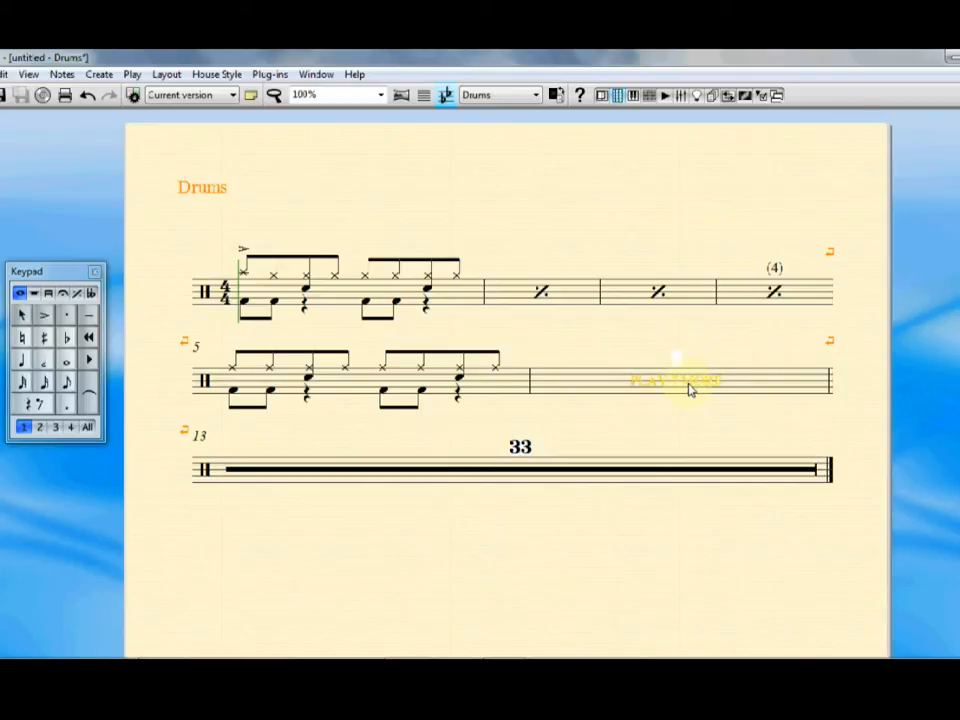
# Open the text properties, enlarge the "PLAY 7 MORE" text to size 22.9 and reposition it within the staff
pyautogui.click(316, 76)
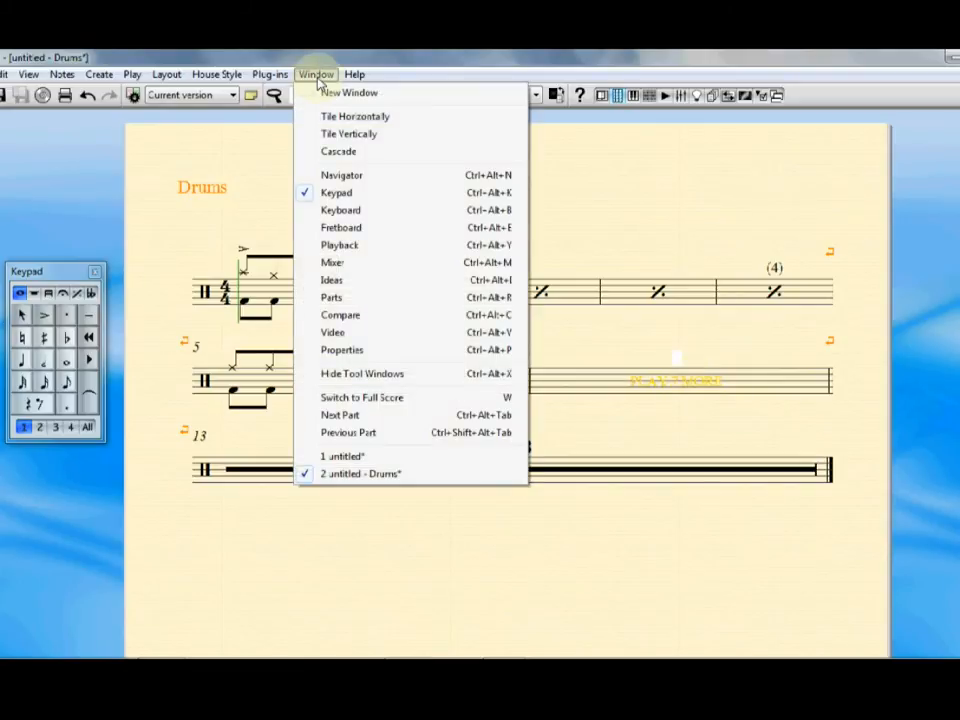
pyautogui.click(345, 350)
pyautogui.moveTo(820, 318); pyautogui.dragTo(880, 228)
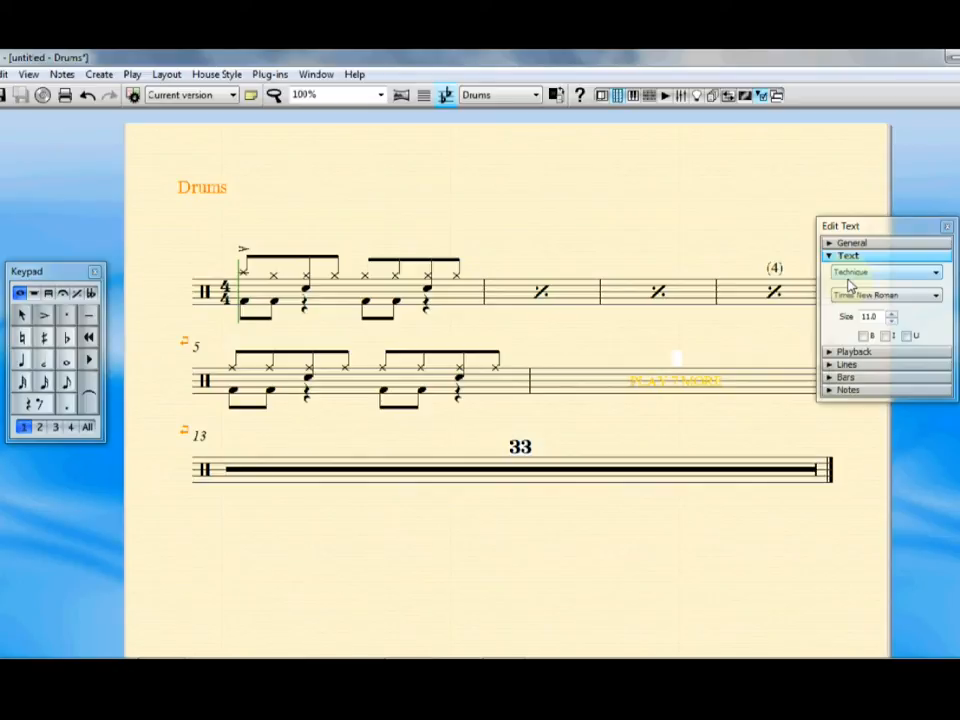
pyautogui.click(892, 314)
pyautogui.click(892, 314)
pyautogui.click(892, 314)
pyautogui.click(892, 314)
pyautogui.click(892, 314)
pyautogui.click(892, 314)
pyautogui.moveTo(682, 387); pyautogui.dragTo(679, 391)
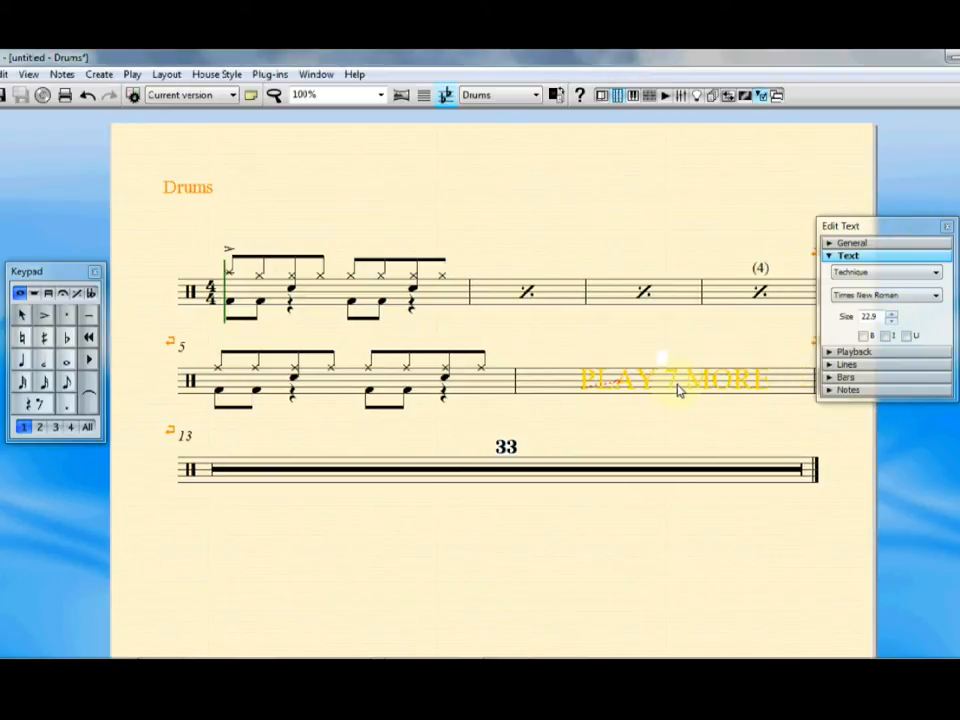
# Increase the "PLAY 7 MORE" text size to 27.0 and nudge it slightly left in the blank bar
pyautogui.click(892, 314)
pyautogui.click(892, 314)
pyautogui.click(892, 314)
pyautogui.click(892, 314)
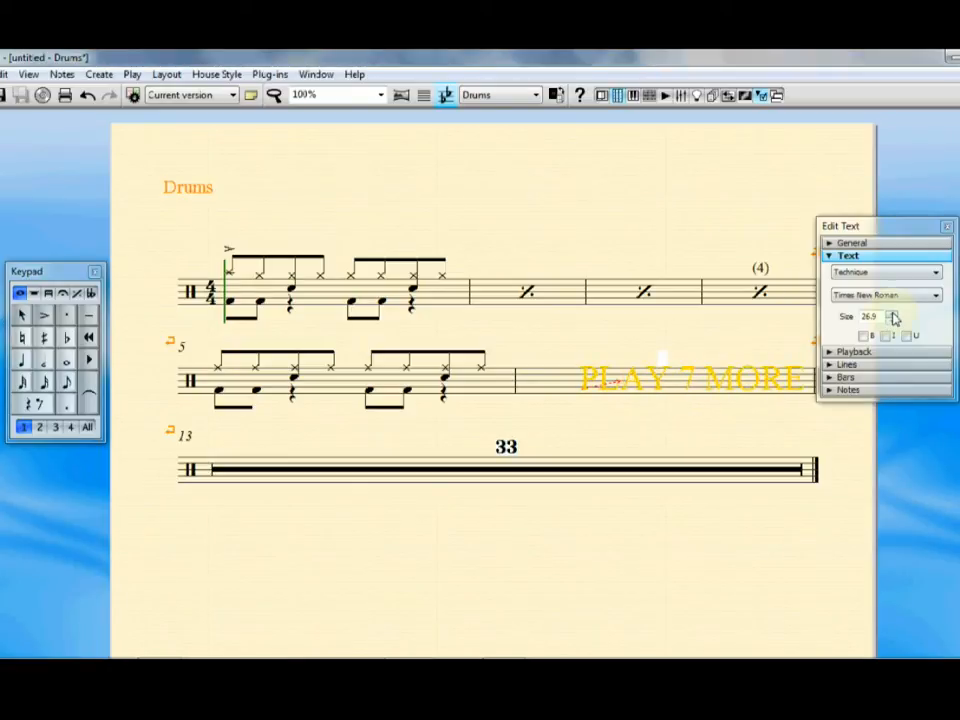
pyautogui.click(892, 314)
pyautogui.press('Left')
pyautogui.press('Left')
pyautogui.press('Left')
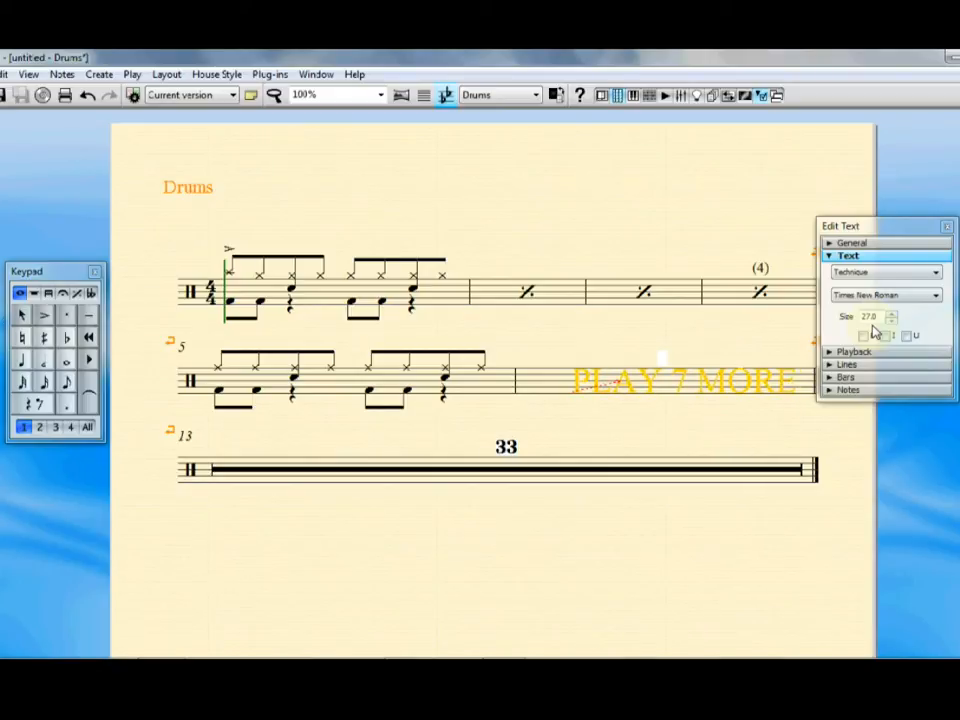
# Centre the "PLAY 7 MORE" text between the barlines by nudging it left, and set its size to 28.1
pyautogui.moveTo(911, 221); pyautogui.dragTo(958, 192)
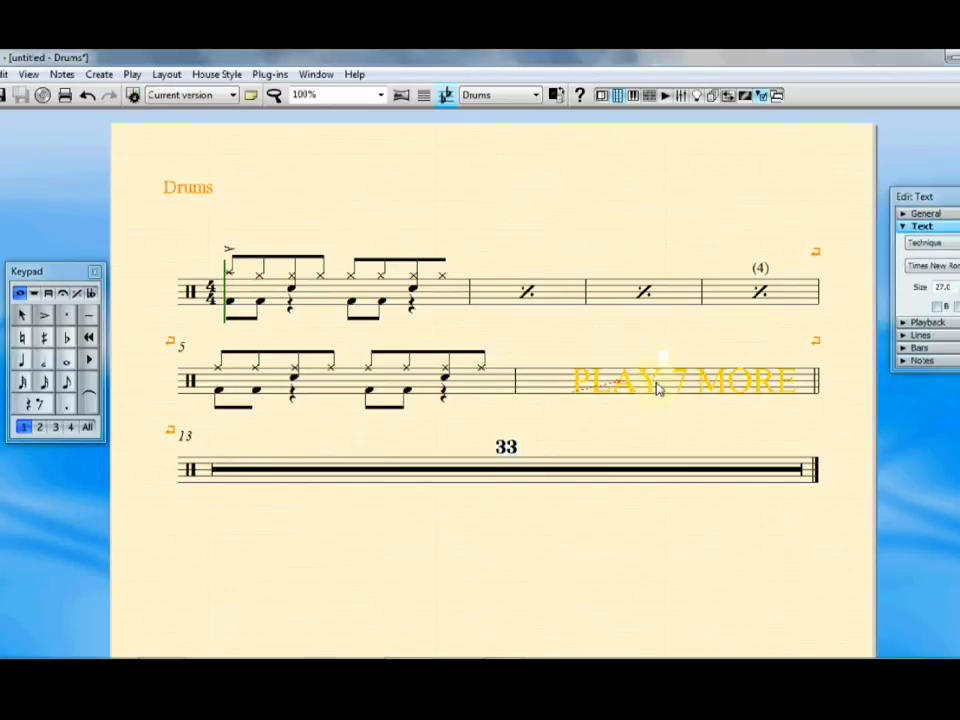
pyautogui.press('Left')
pyautogui.press('Left')
pyautogui.press('Left')
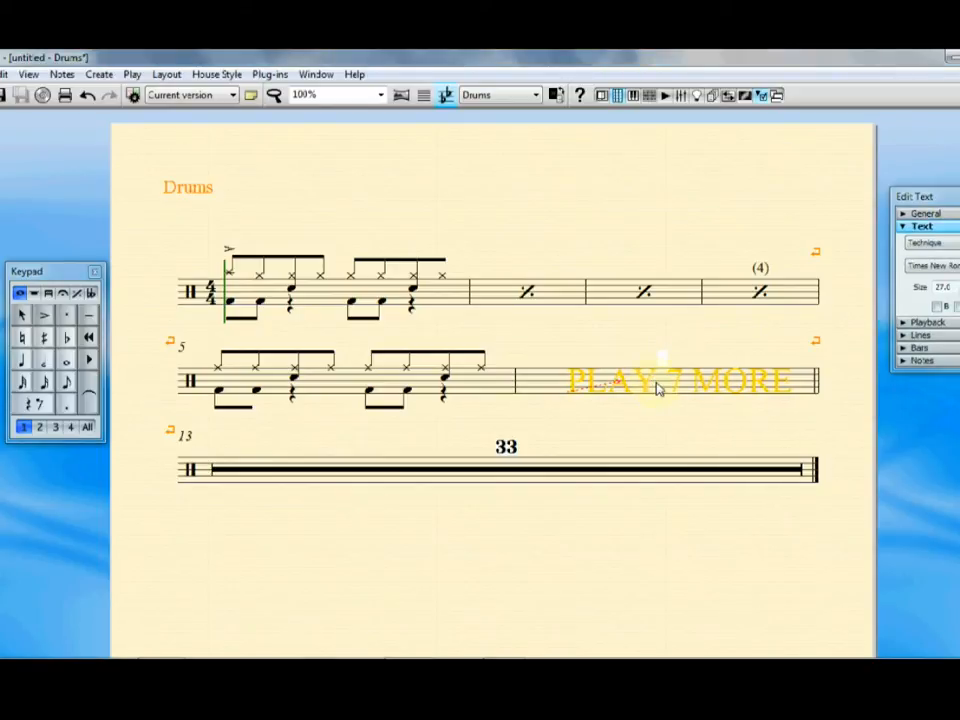
pyautogui.press('Left')
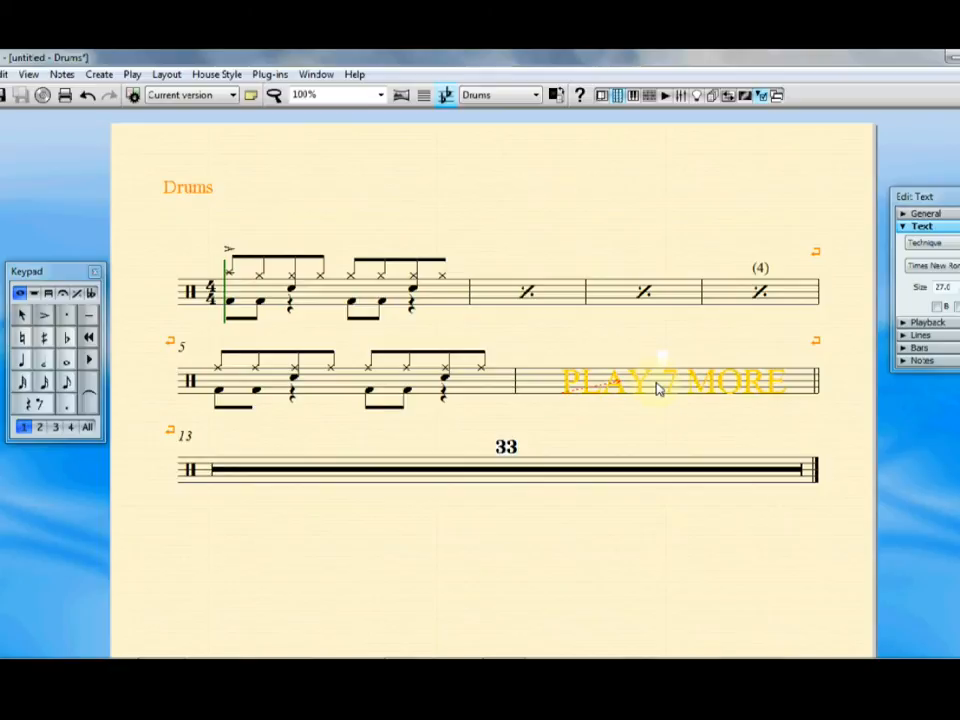
pyautogui.click(958, 284)
pyautogui.click(958, 290)
pyautogui.click(958, 290)
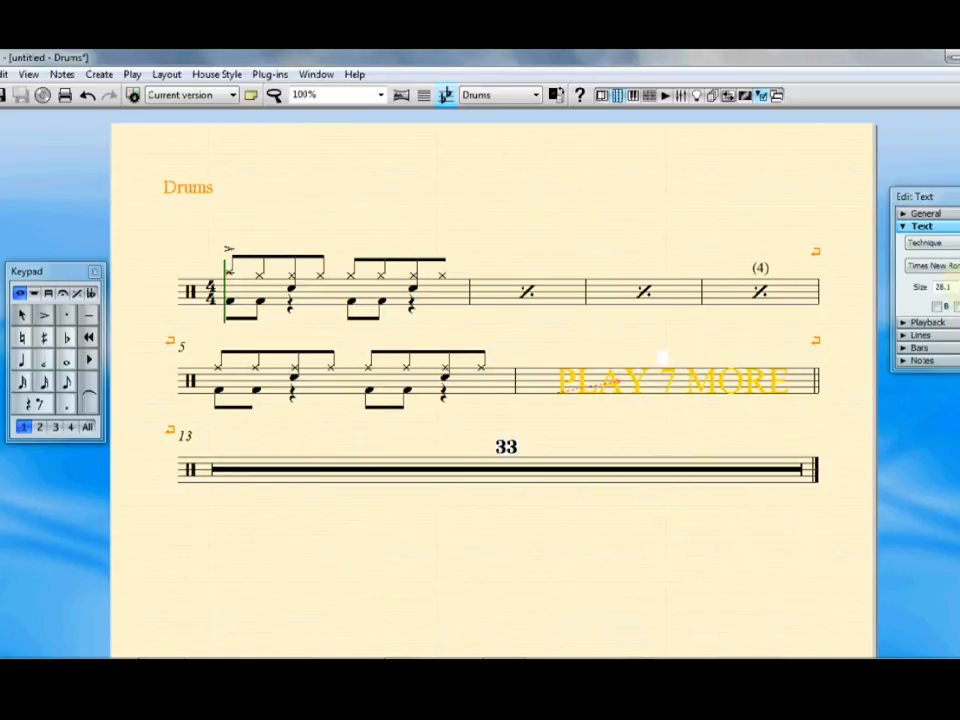
pyautogui.click(660, 441)
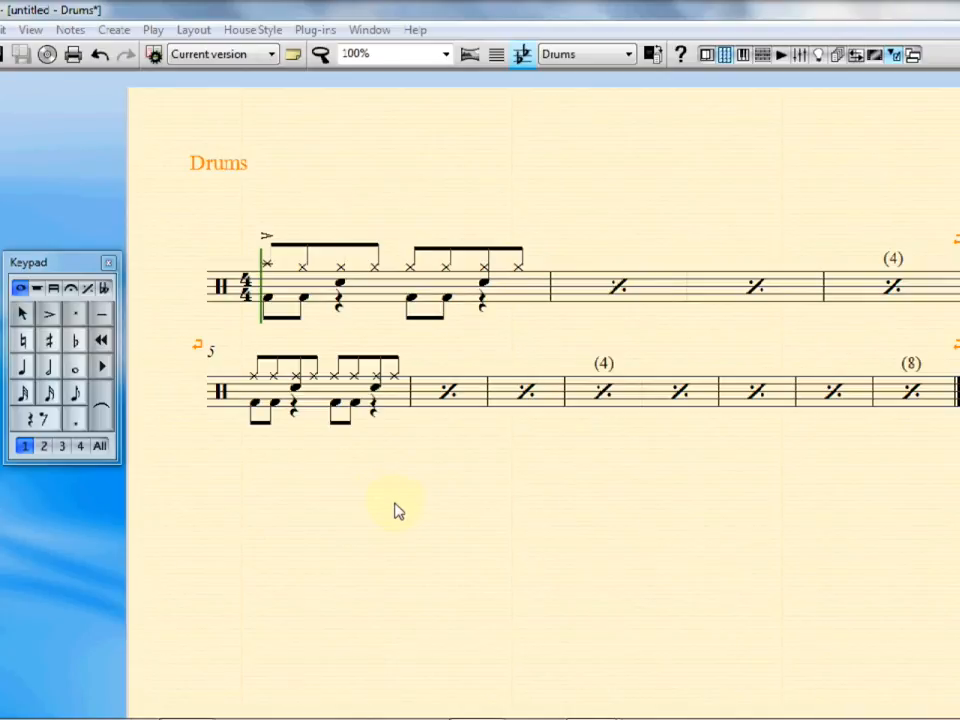
# Raise the last cymbal note of bar five to the ledger line above the staff and add an accent to it
pyautogui.click(396, 385)
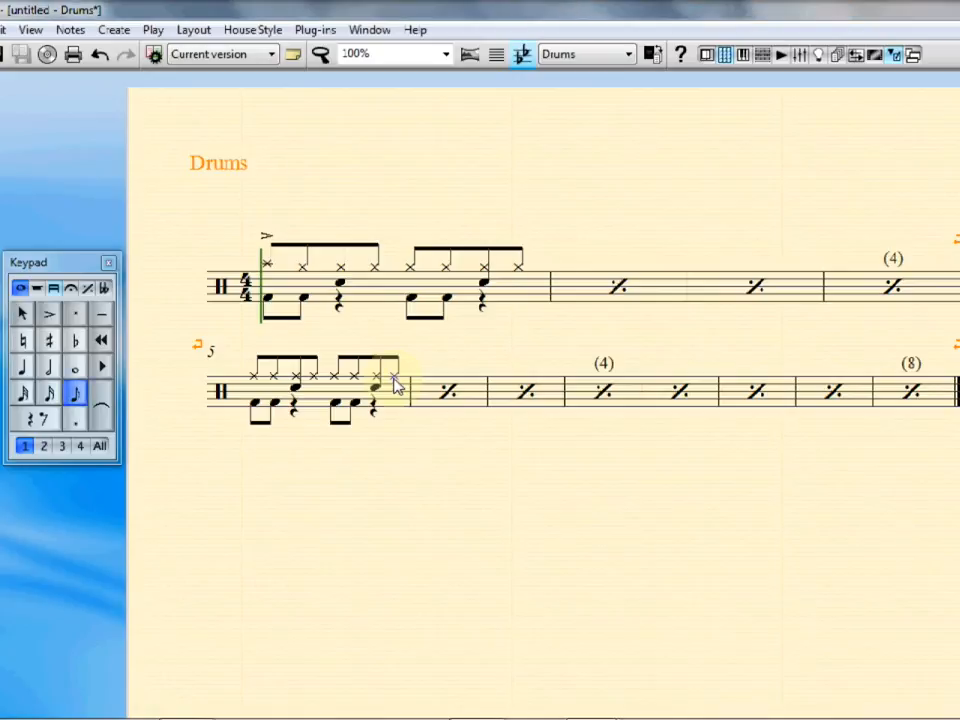
pyautogui.press('Up')
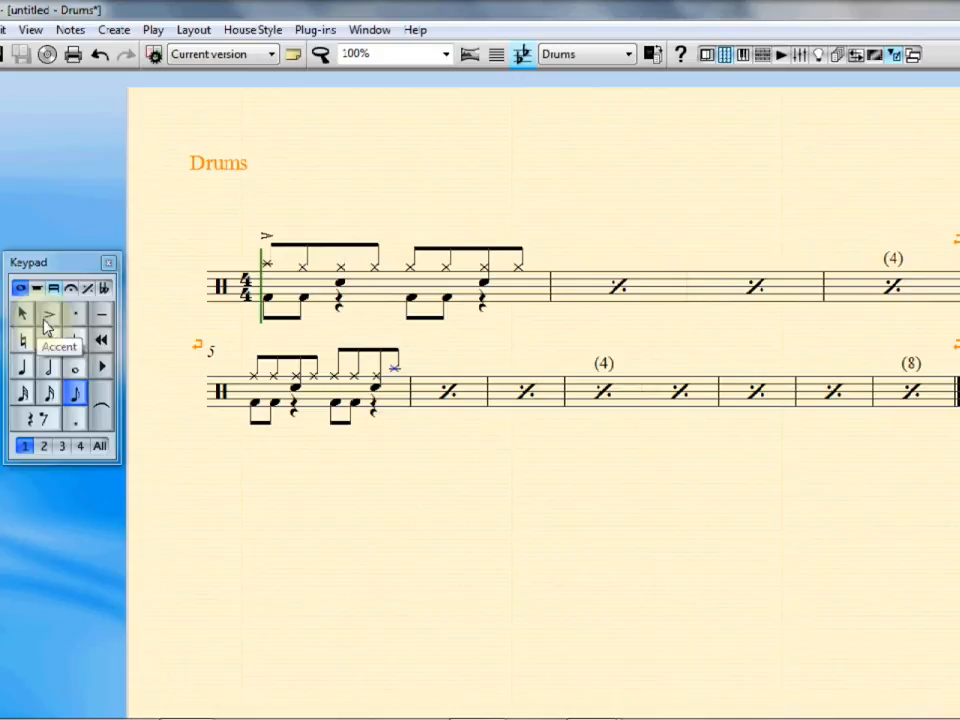
pyautogui.click(47, 318)
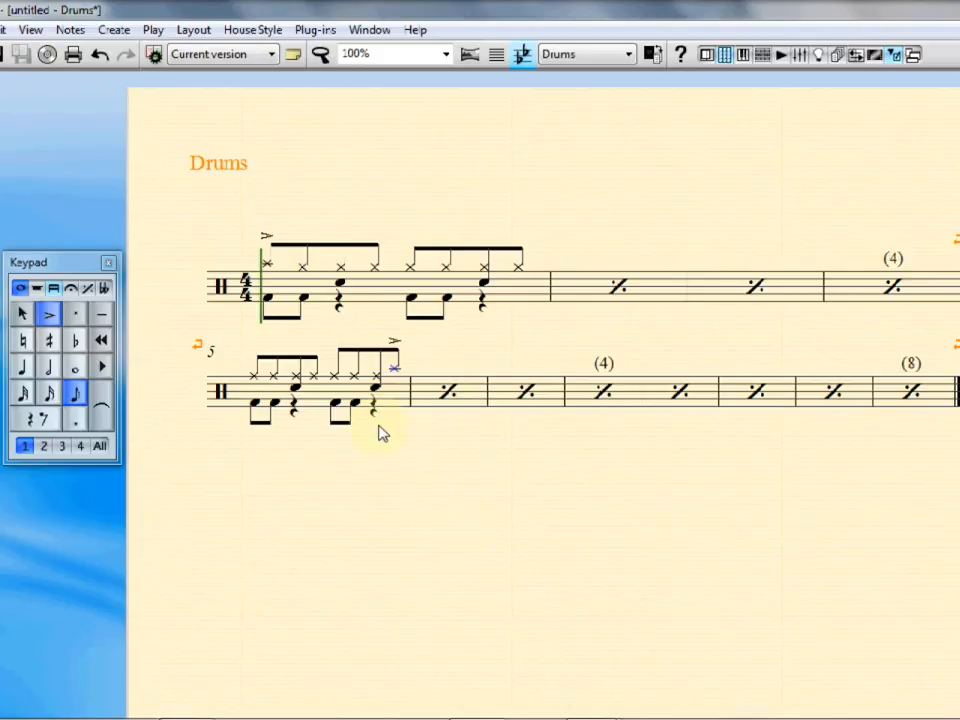
# Add a voice 4 bass drum eighth note on the last eighth of bar five, preceded by an eighth rest
pyautogui.click(353, 405)
pyautogui.press('r')
pyautogui.press('r')
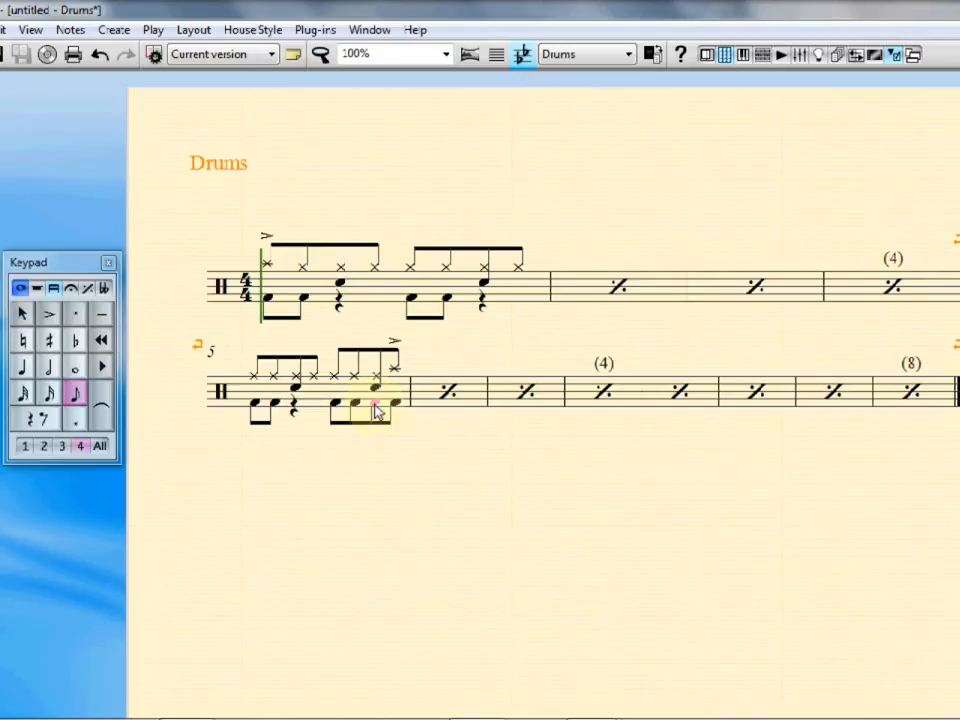
pyautogui.press('Delete')
pyautogui.press('Escape')
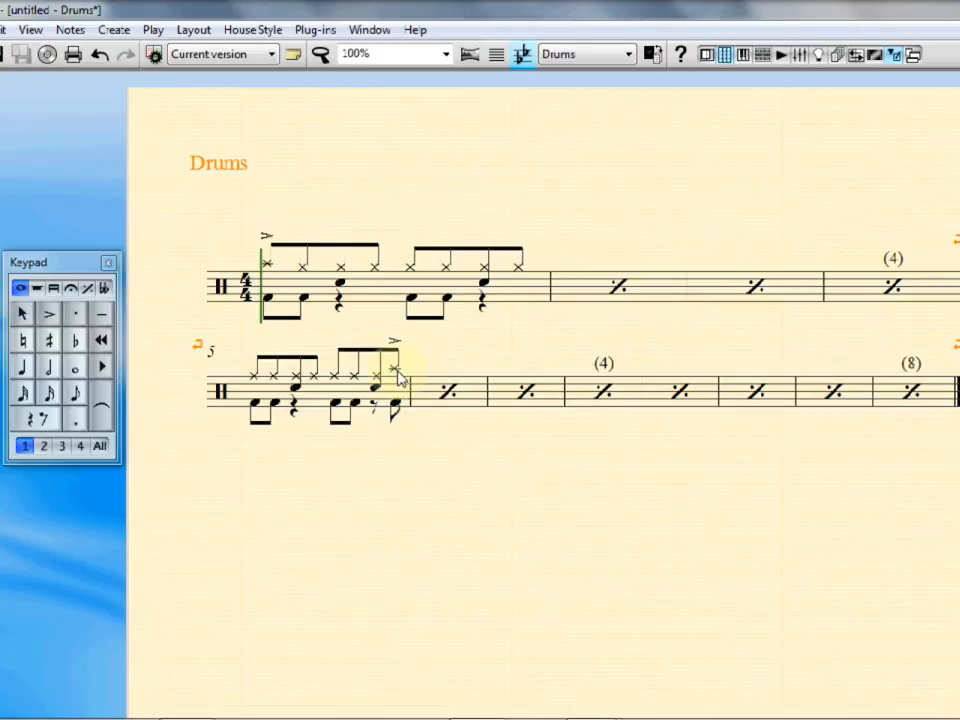
# Undo the added bass drum notes at the end of bar five, restoring the quarter rest
pyautogui.click(98, 56)
pyautogui.click(98, 56)
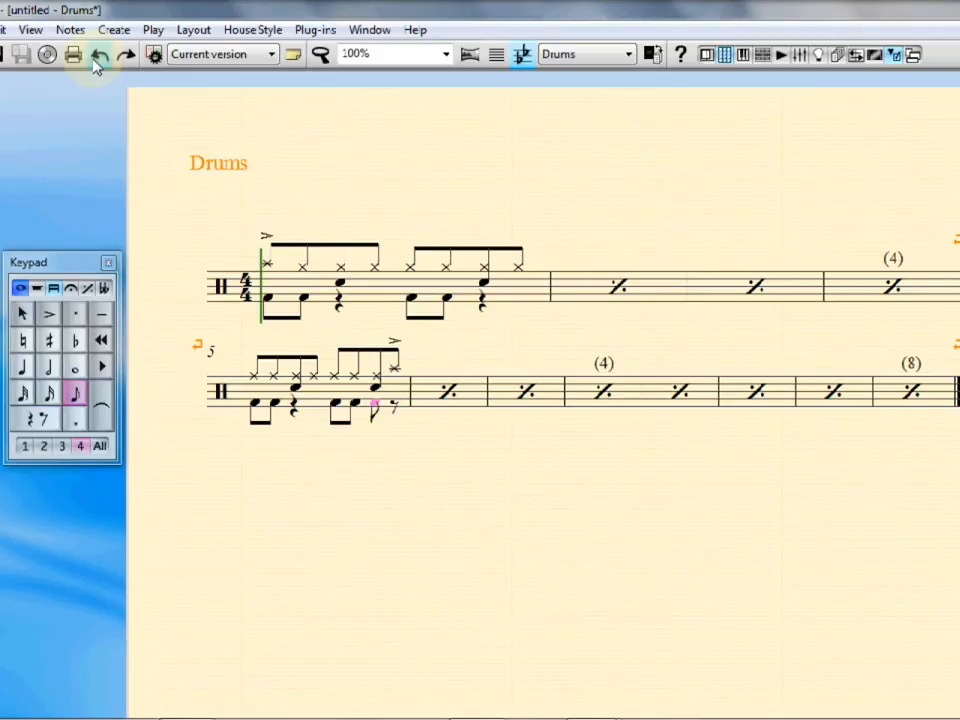
pyautogui.click(394, 466)
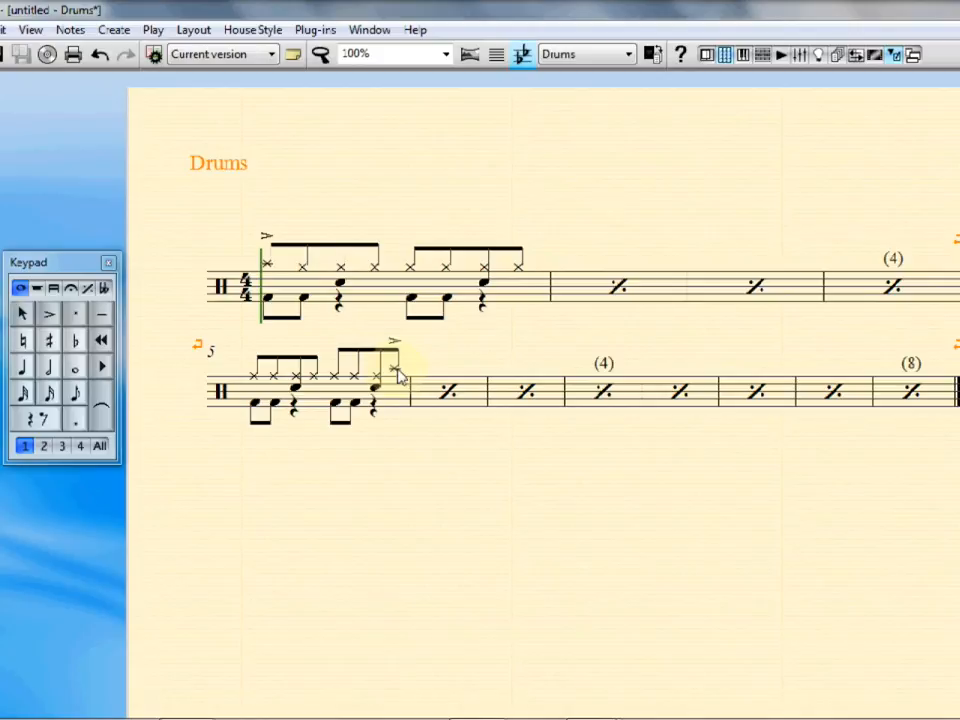
# Add a snare note with a normal notehead beneath the accented last cymbal note of bar five
pyautogui.click(396, 373)
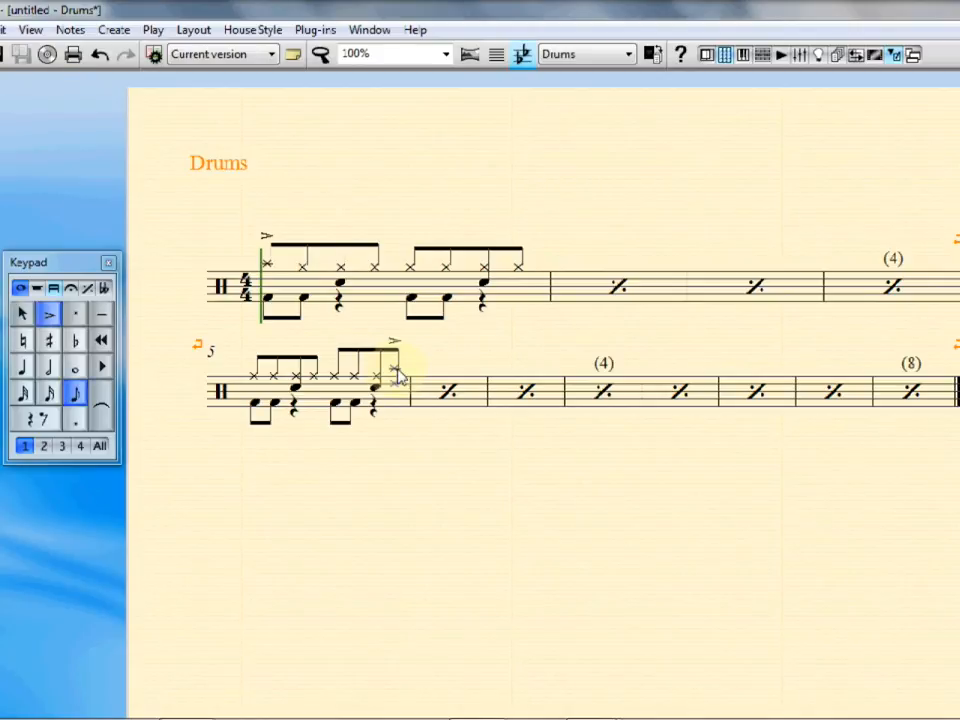
pyautogui.click(396, 374)
pyautogui.hotkey('alt', 'shift', '0')
pyautogui.press('Escape')
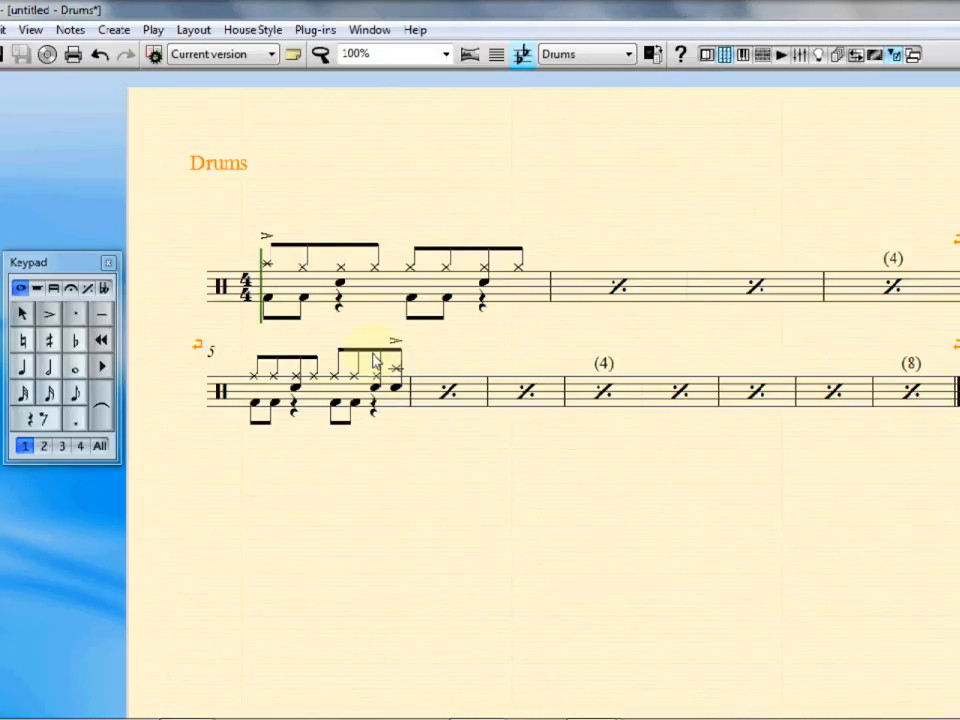
# Delete the snare note beneath the accented last cymbal note of bar five
pyautogui.click(396, 389)
pyautogui.press('Delete')
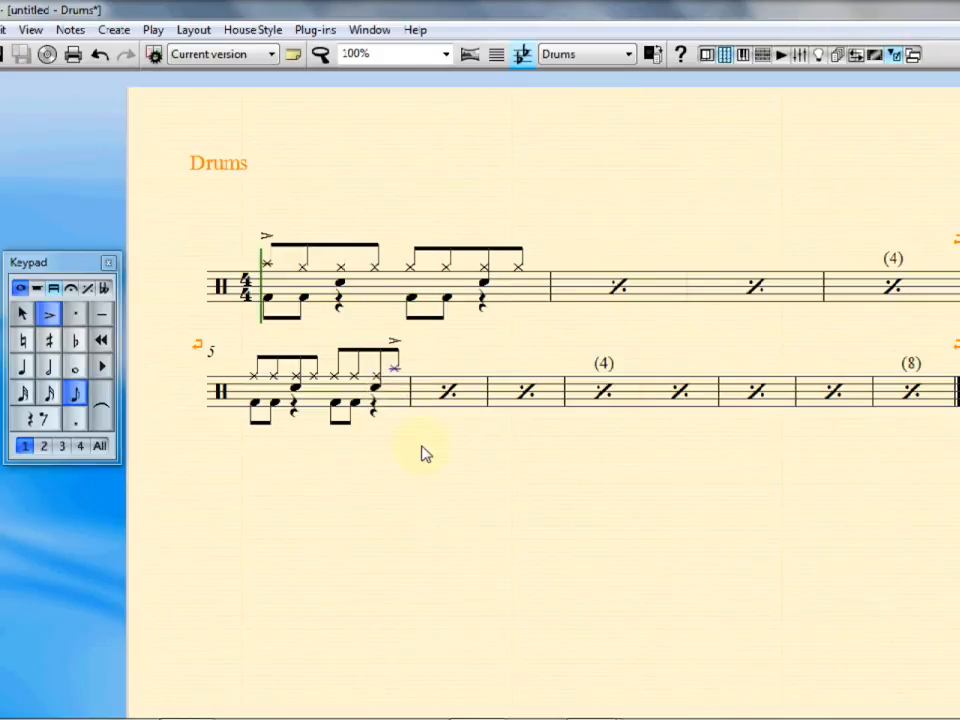
# Replace the repeat sign in bar seven with four quarter notes on the middle line in voice 1
pyautogui.press('Escape')
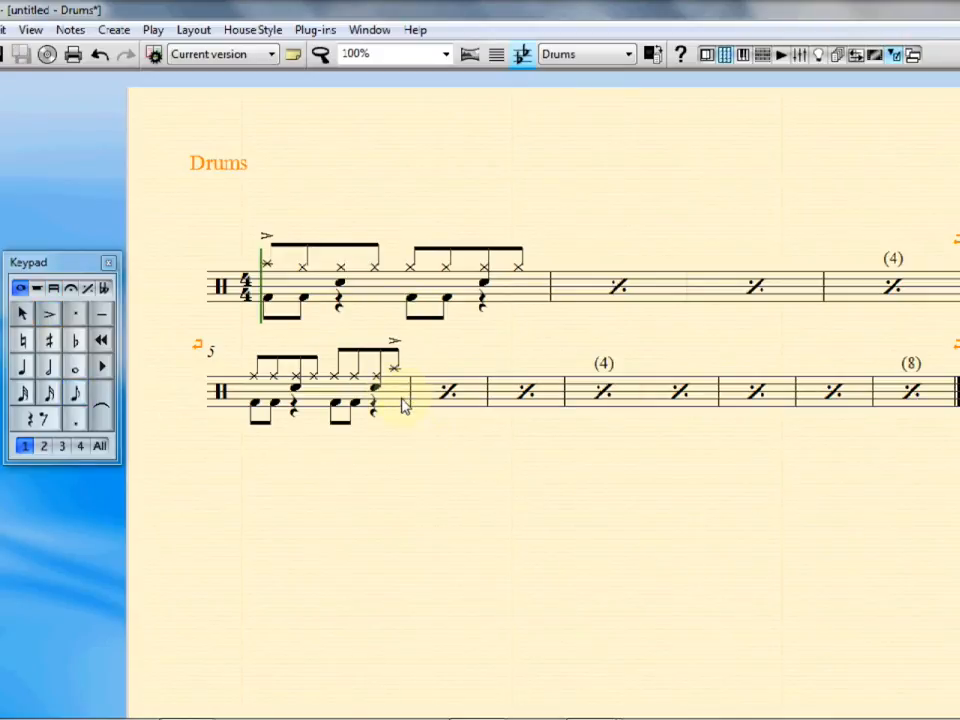
pyautogui.click(553, 403)
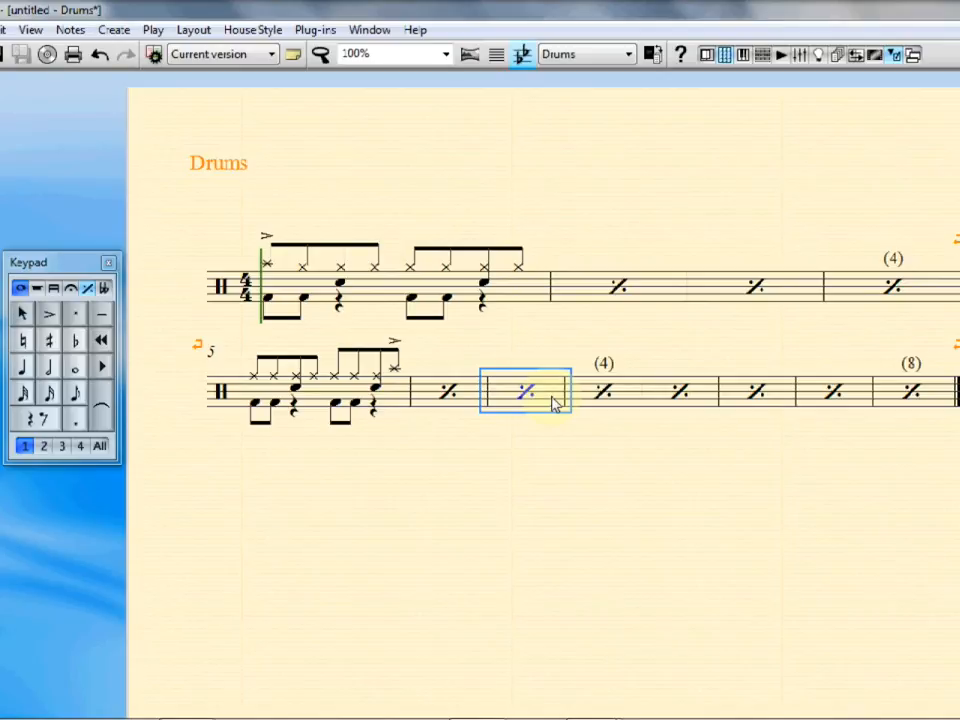
pyautogui.press('Delete')
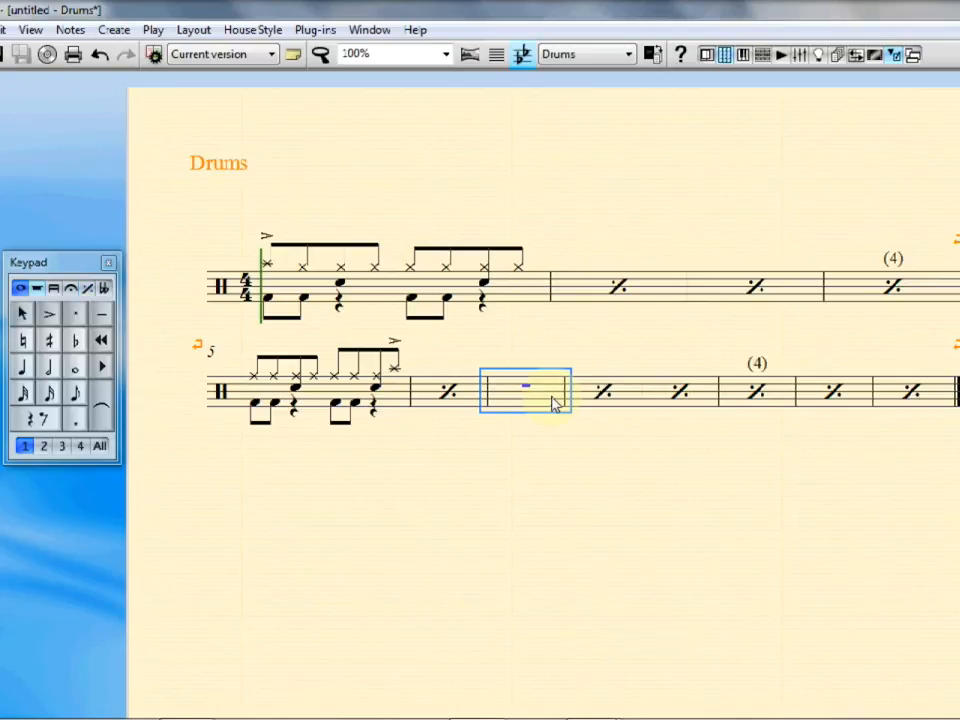
pyautogui.press('Escape')
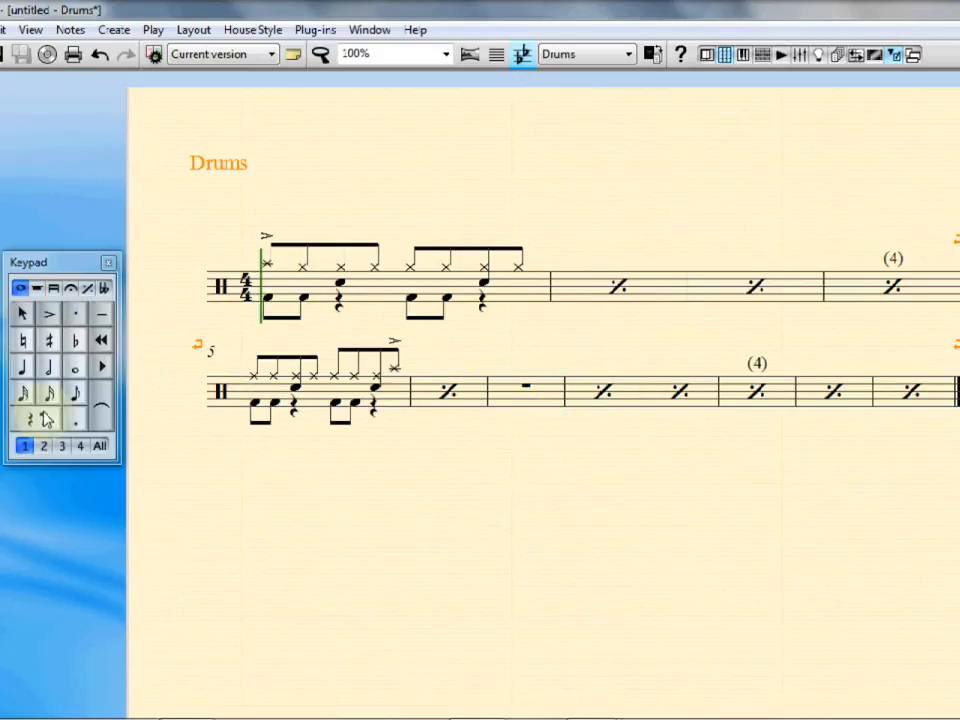
pyautogui.click(21, 366)
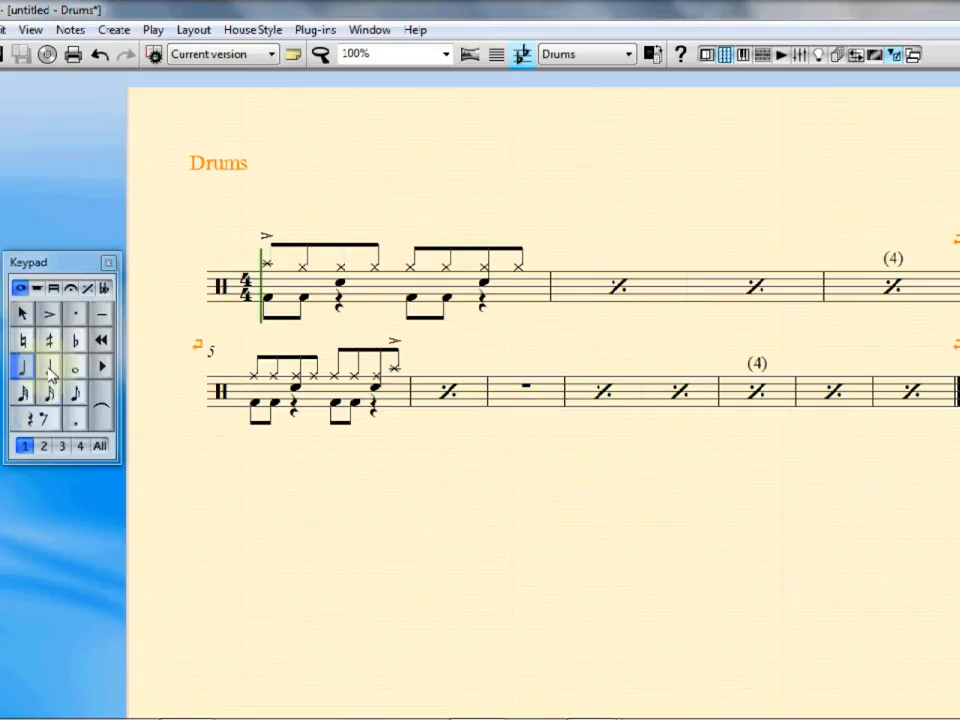
pyautogui.click(496, 394)
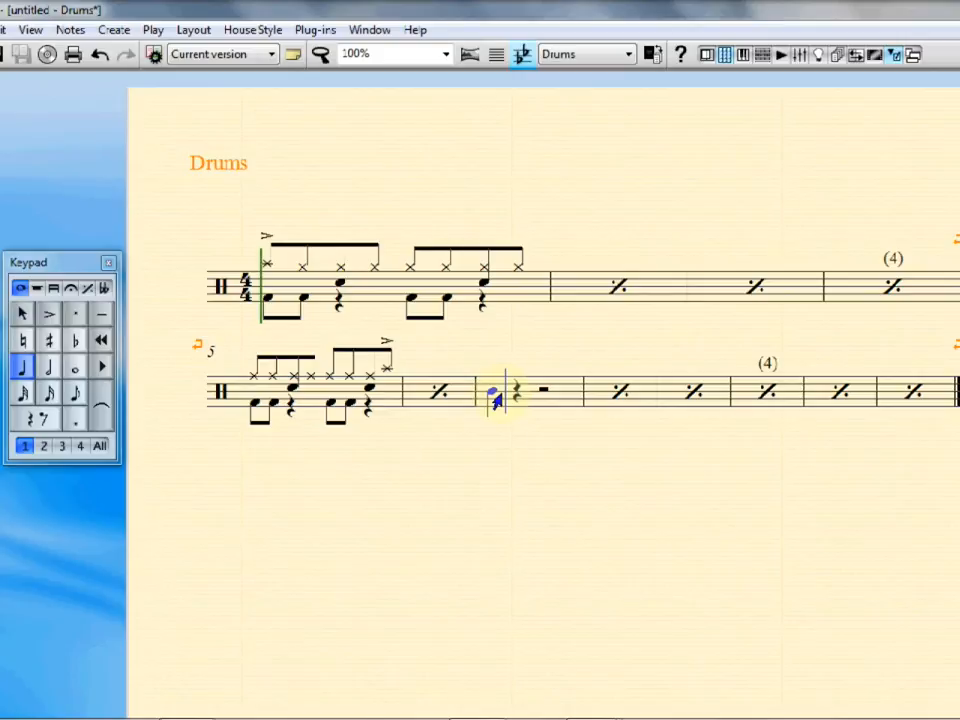
pyautogui.press('r')
pyautogui.press('r')
pyautogui.press('r')
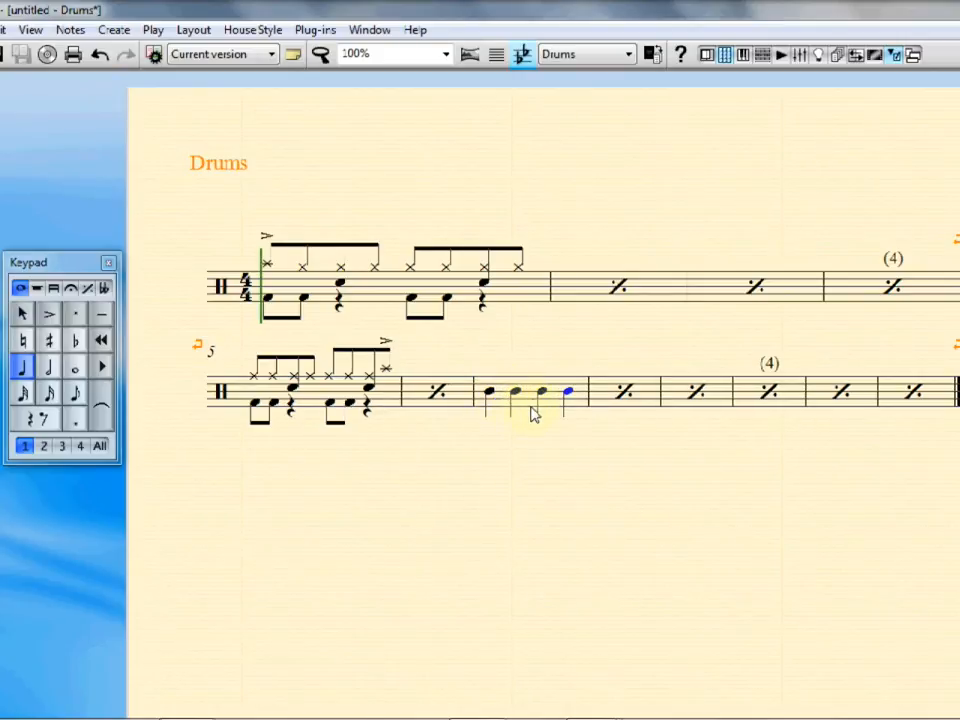
# Change the four quarter notes in bar seven to stemless slash noteheads
pyautogui.click(531, 405)
pyautogui.press('alt')
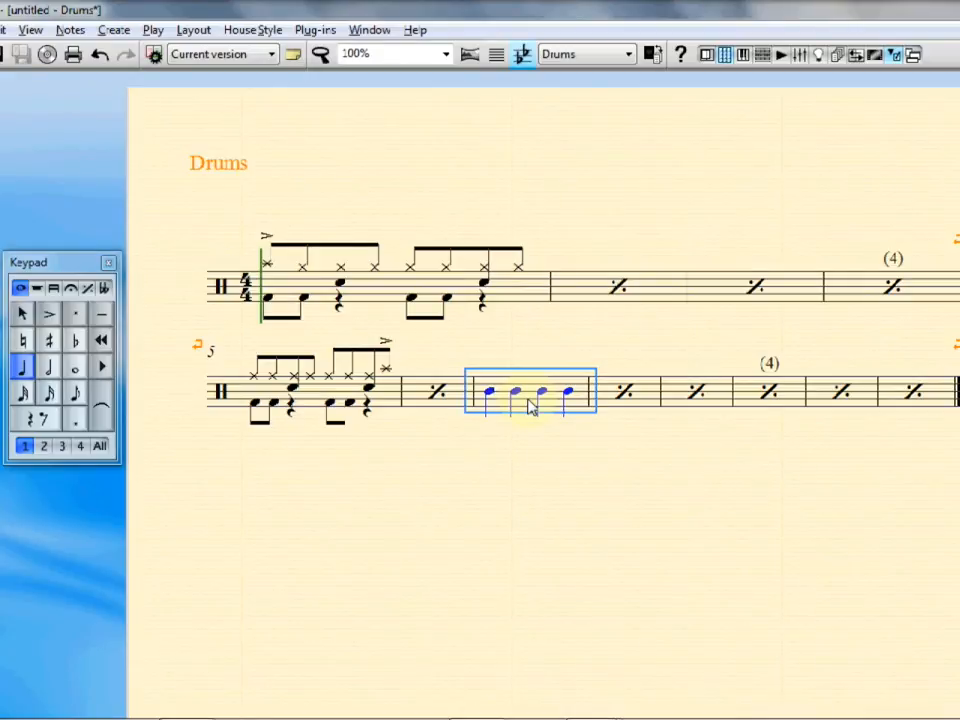
pyautogui.hotkey('alt', 'shift', '4')
pyautogui.hotkey('alt', 'shift', '3')
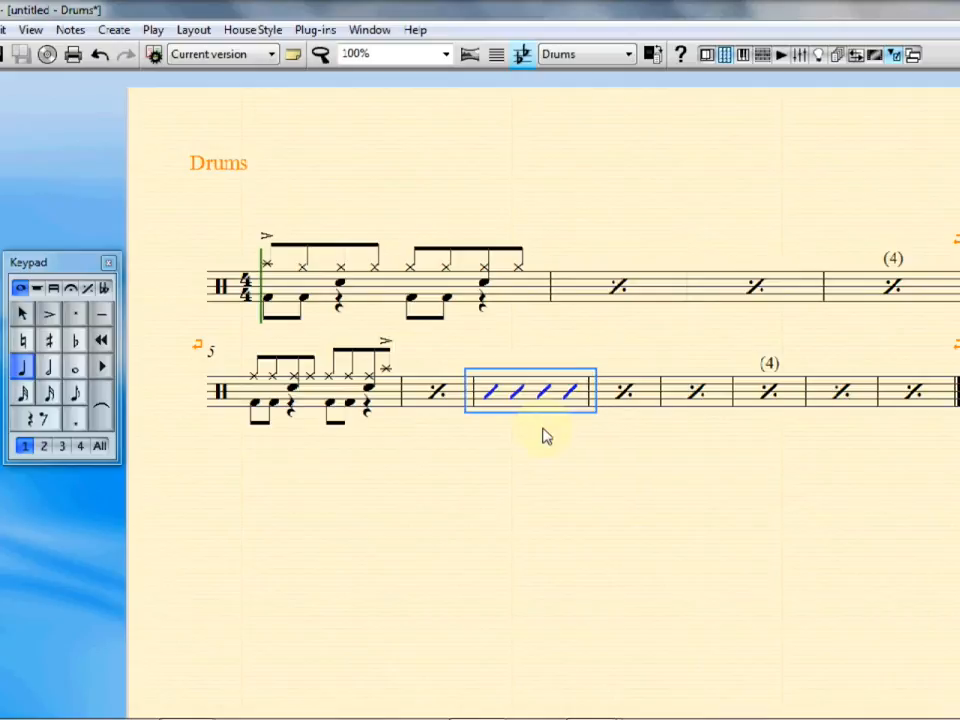
pyautogui.press('Escape')
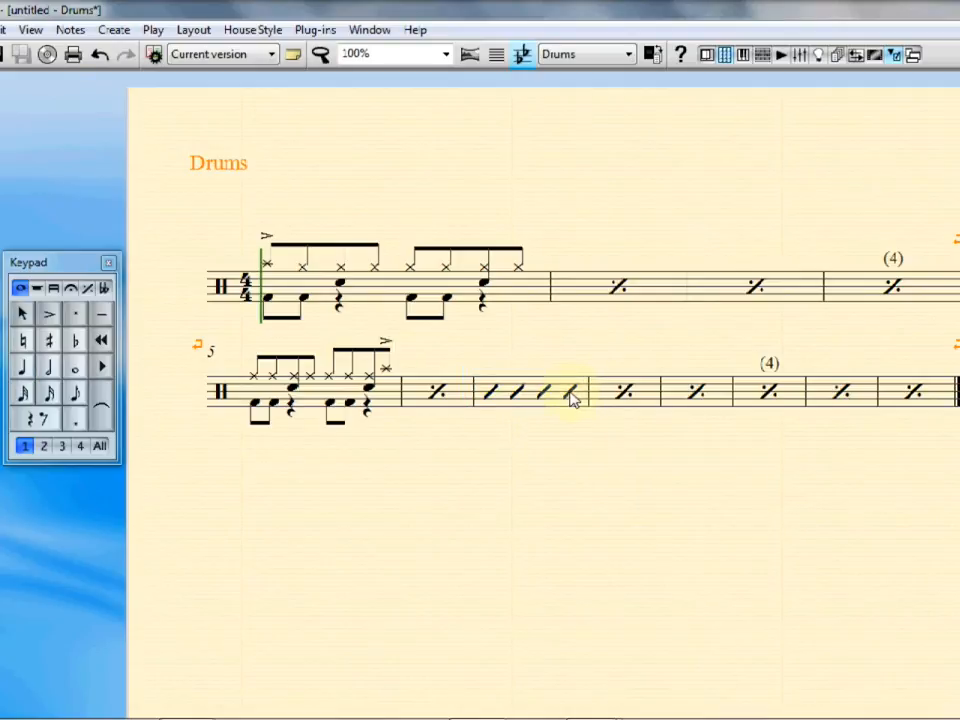
# Shorten the last slash of bar seven to an eighth and add a stem-up cross-notehead eighth note above the staff on the final eighth
pyautogui.click(572, 396)
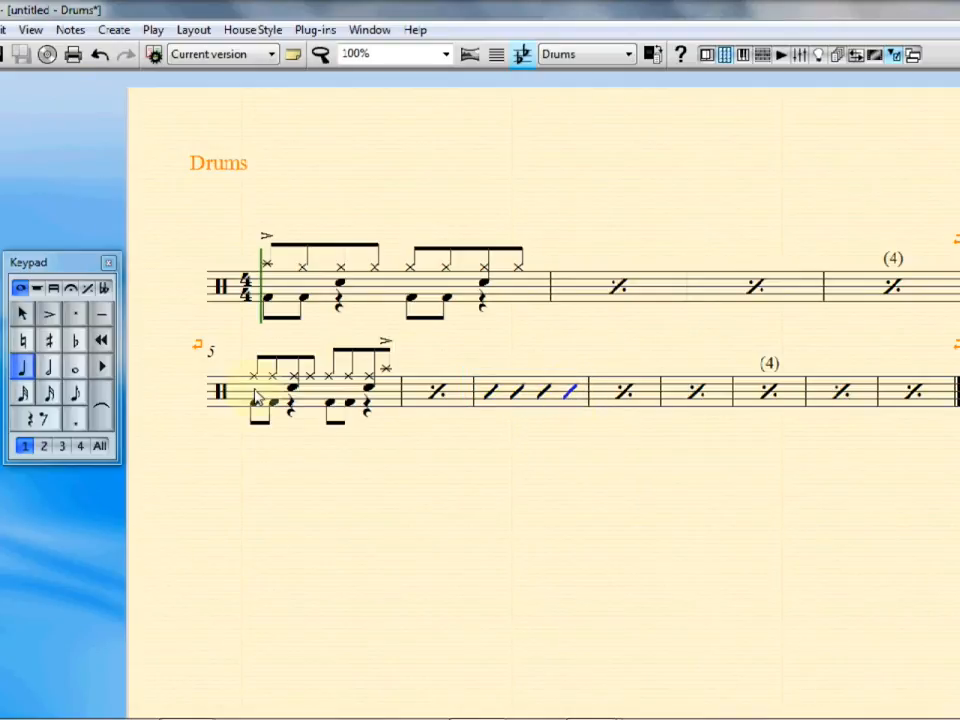
pyautogui.click(77, 393)
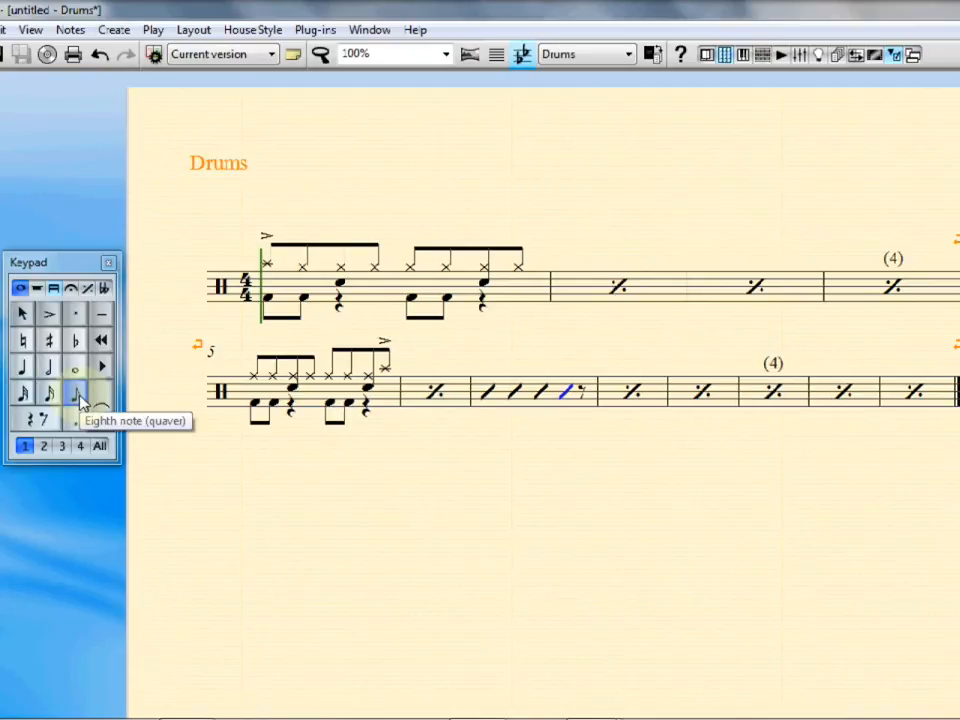
pyautogui.press('Up')
pyautogui.press('Up')
pyautogui.press('Up')
pyautogui.press('Up')
pyautogui.press('Up')
pyautogui.press('Up')
pyautogui.hotkey('alt', 'shift', '1')
pyautogui.press('x')
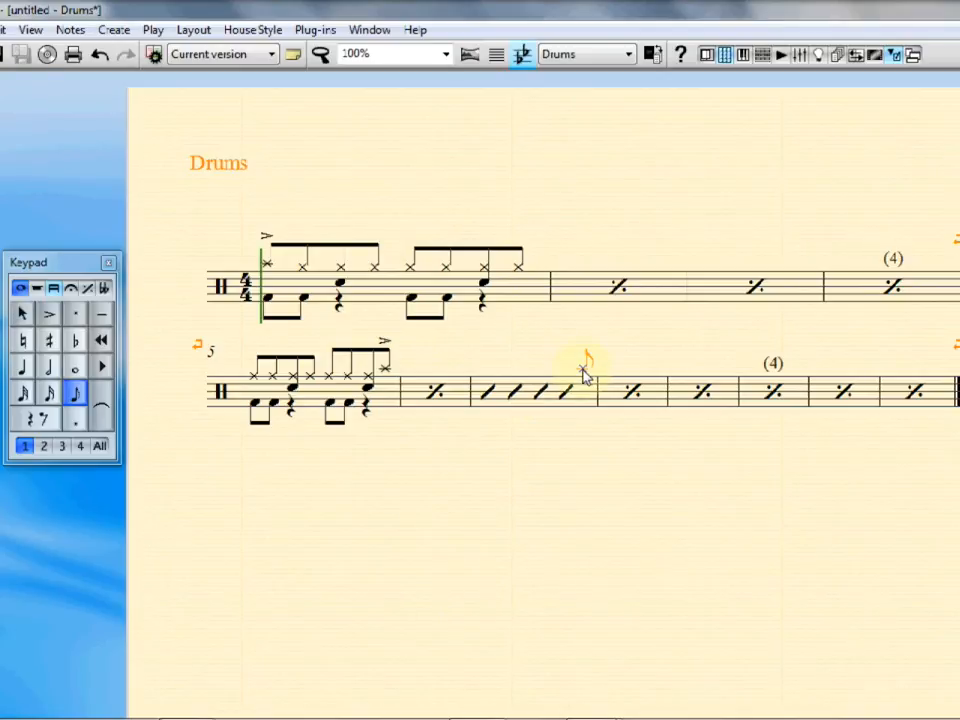
# Add the text "trumpet" above the cross-notehead eighth note at the end of bar seven
pyautogui.write('trum')
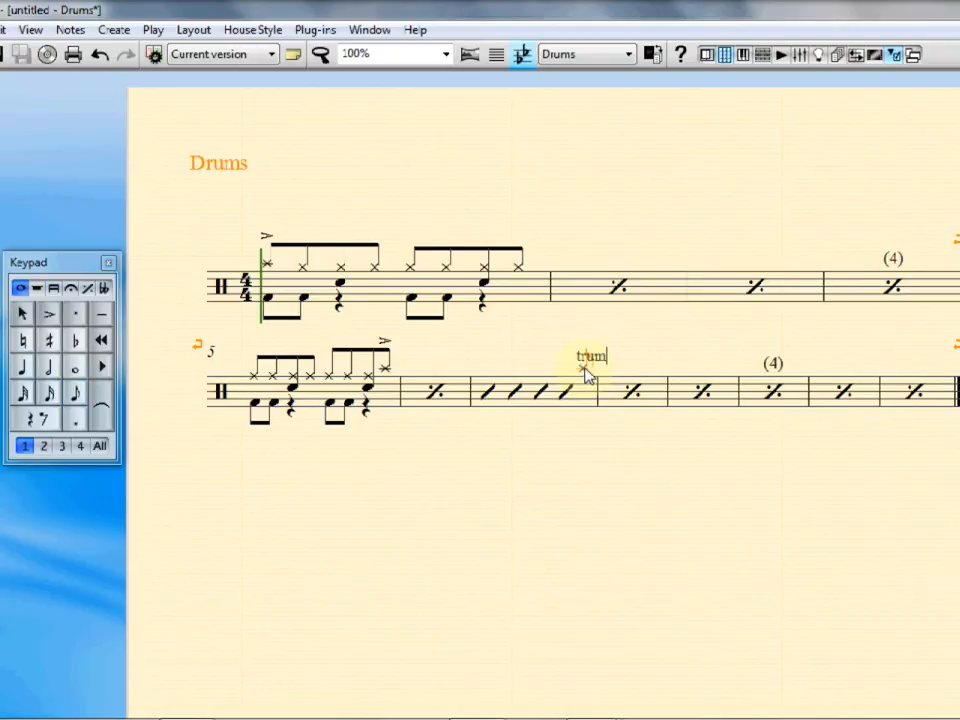
pyautogui.write('pt')
pyautogui.press('Home')
pyautogui.click(623, 354)
pyautogui.press('BackSpace')
pyautogui.write('et')
pyautogui.click(685, 358)
pyautogui.moveTo(594, 338); pyautogui.dragTo(586, 336)
pyautogui.click(663, 343)
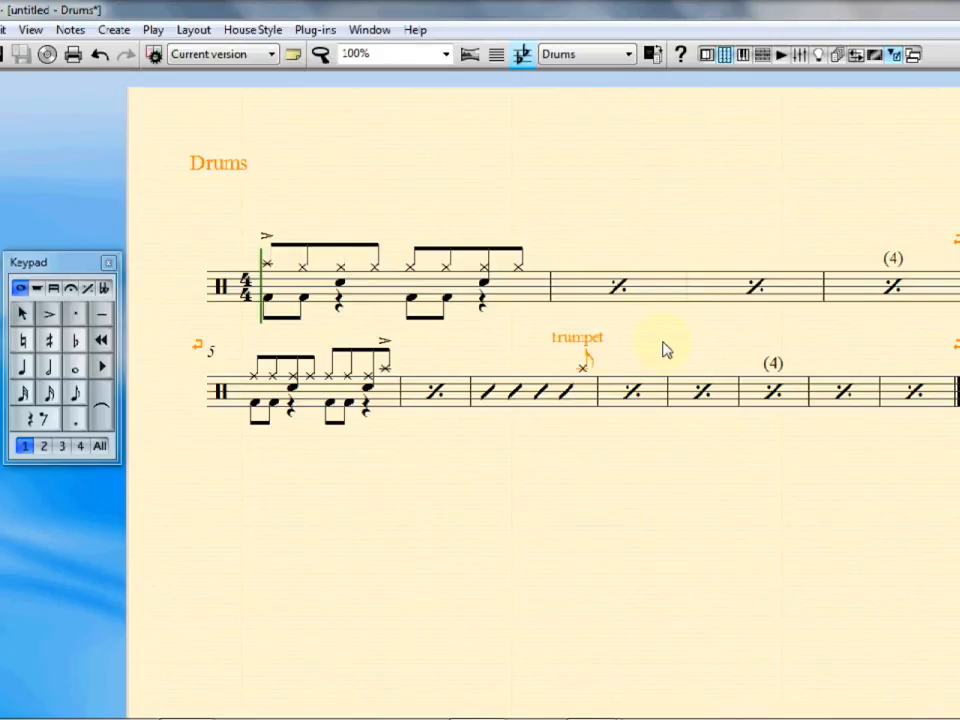
# Delete the "trumpet" text above bar seven
pyautogui.click(576, 342)
pyautogui.press('Delete')
pyautogui.click(577, 400)
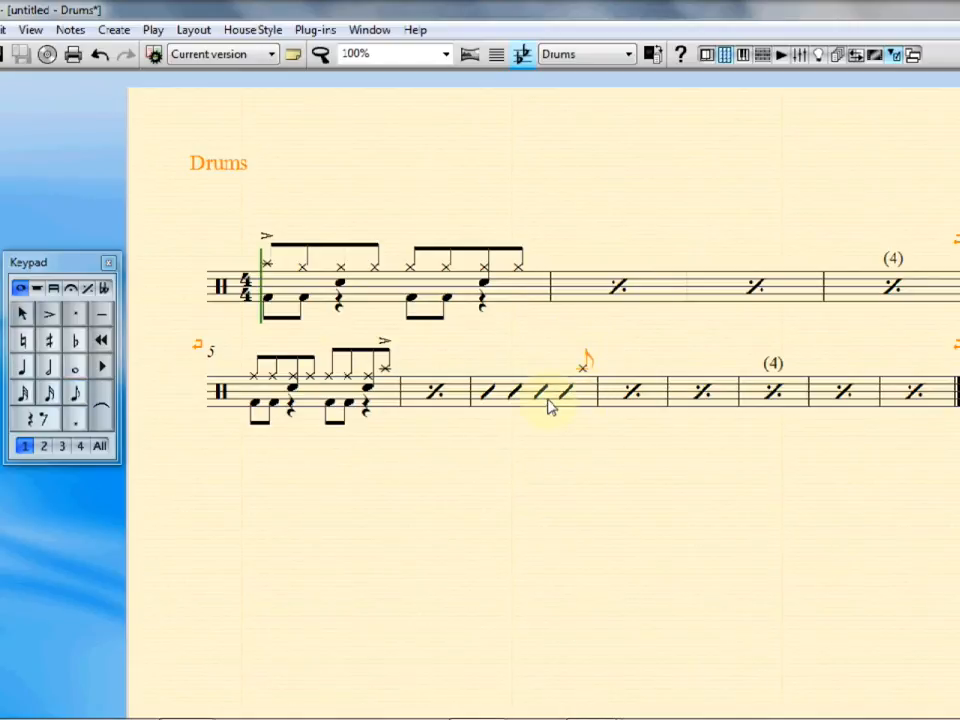
# Clear bar seven and put a one-bar repeat sign back in it
pyautogui.click(548, 402)
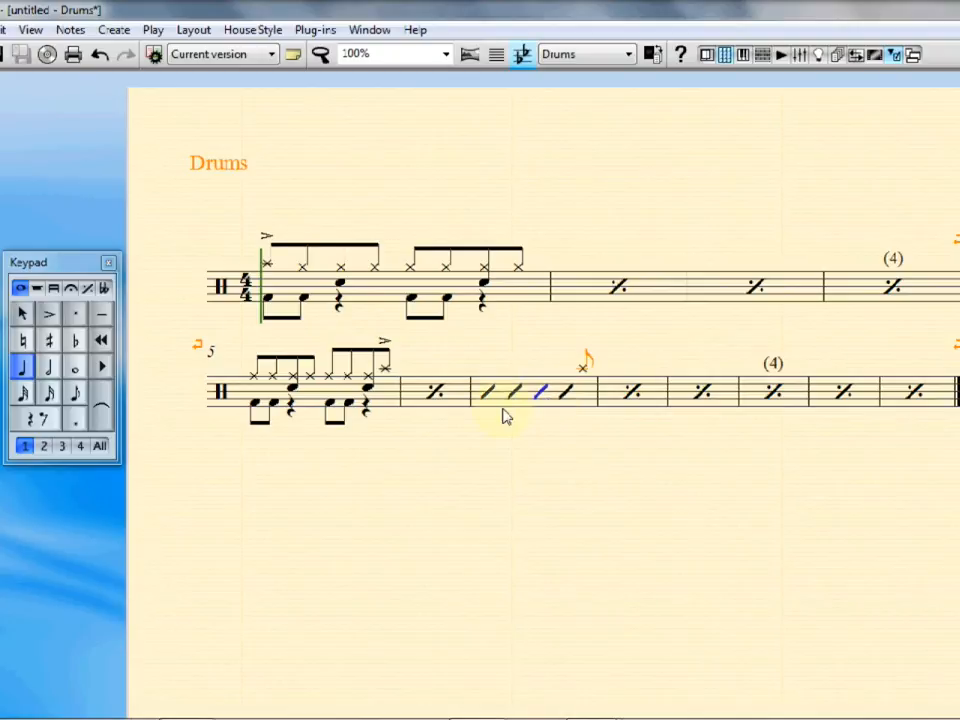
pyautogui.click(526, 404)
pyautogui.press('Delete')
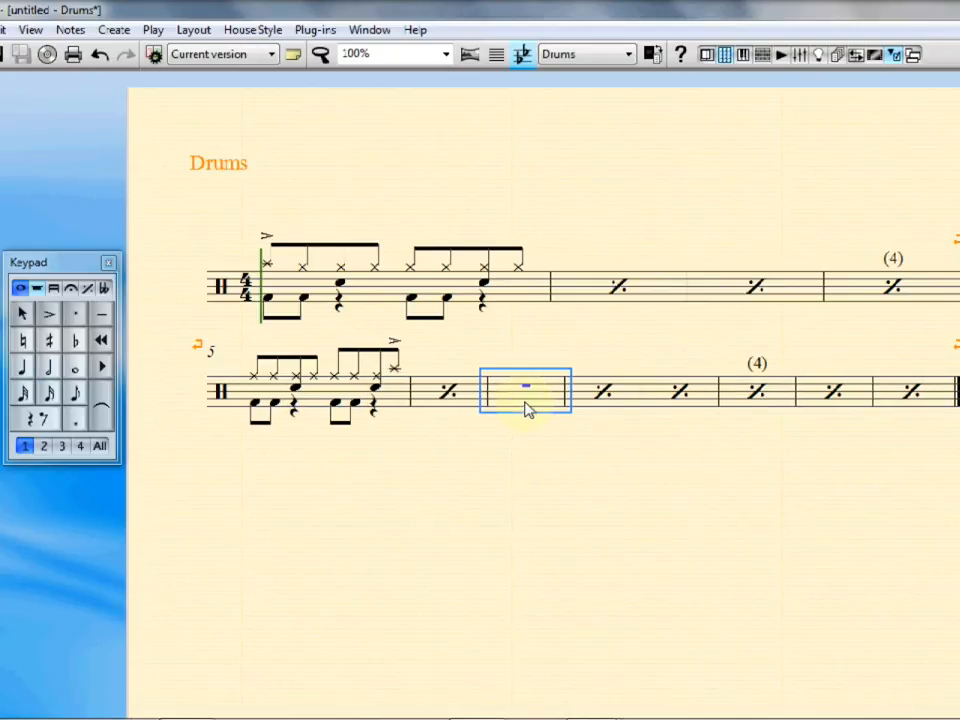
pyautogui.click(87, 288)
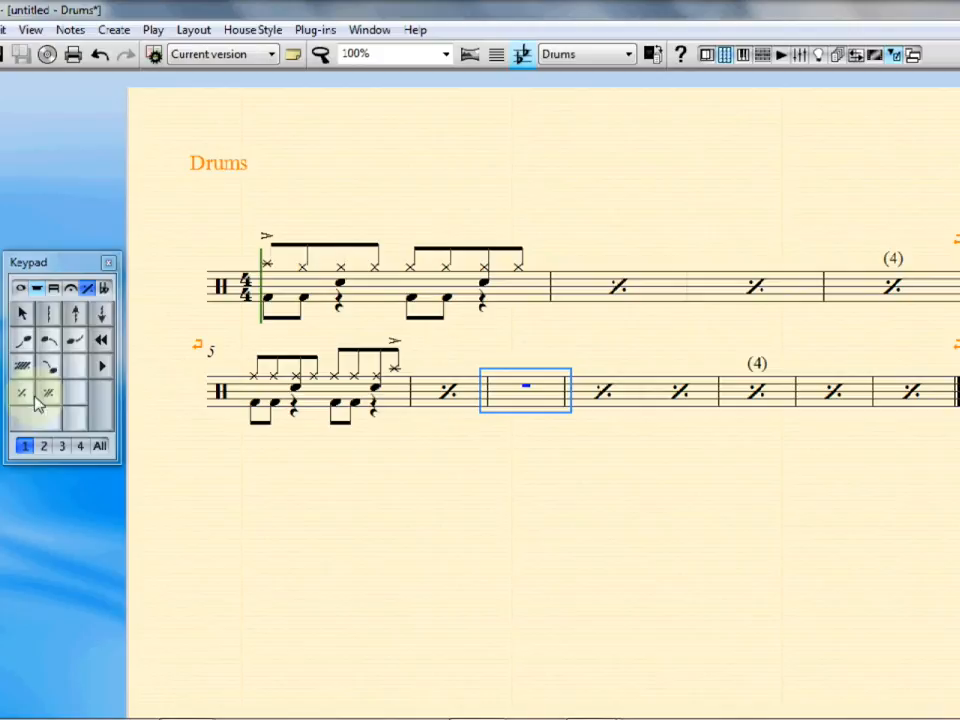
pyautogui.click(22, 392)
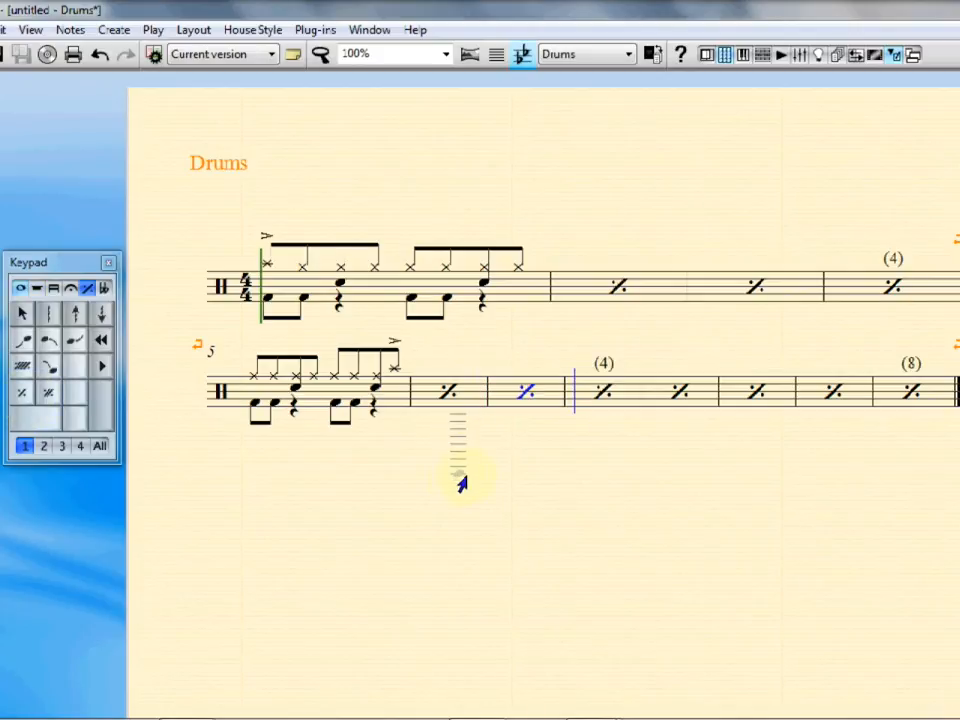
pyautogui.press('Escape')
pyautogui.press('Escape')
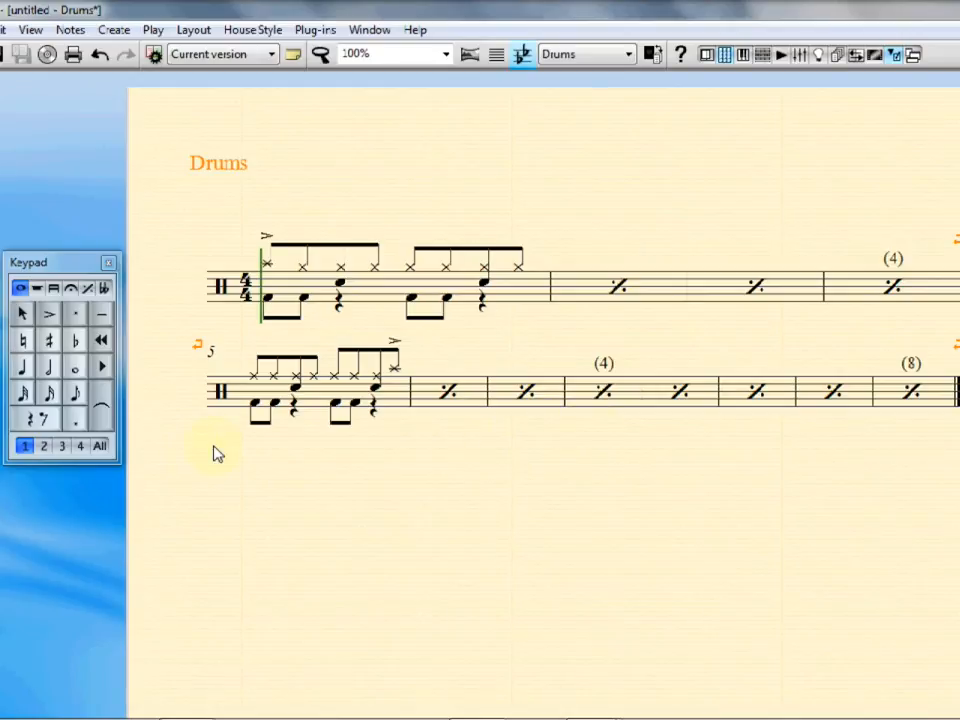
# Add a voice 2 eighth note above the staff on the last eighth of bar eight, with a cross notehead and upward stem
pyautogui.click(45, 446)
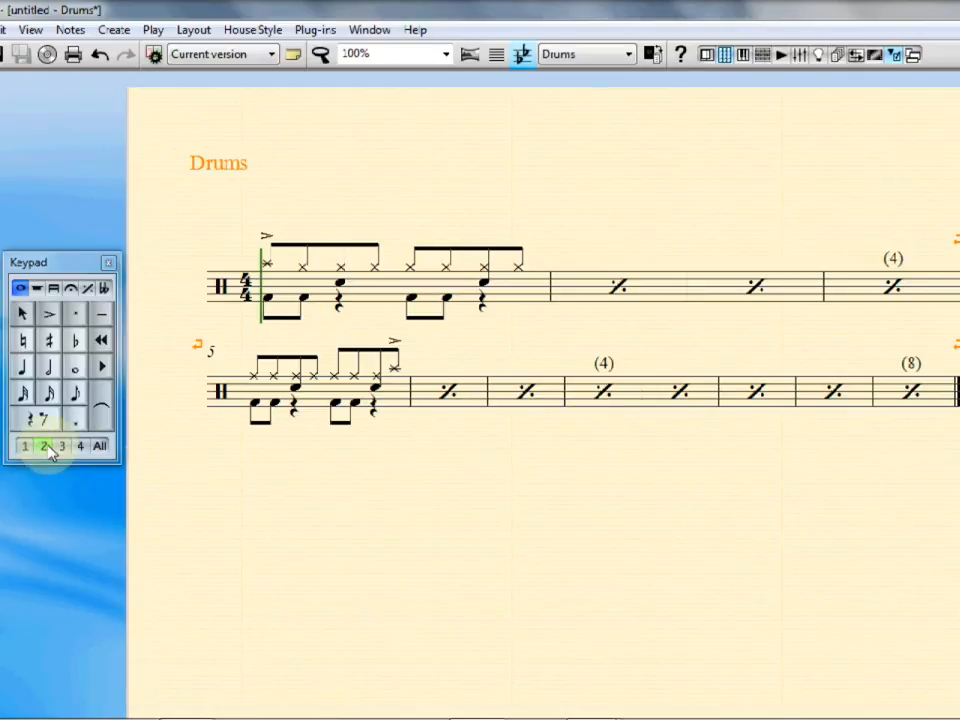
pyautogui.click(77, 395)
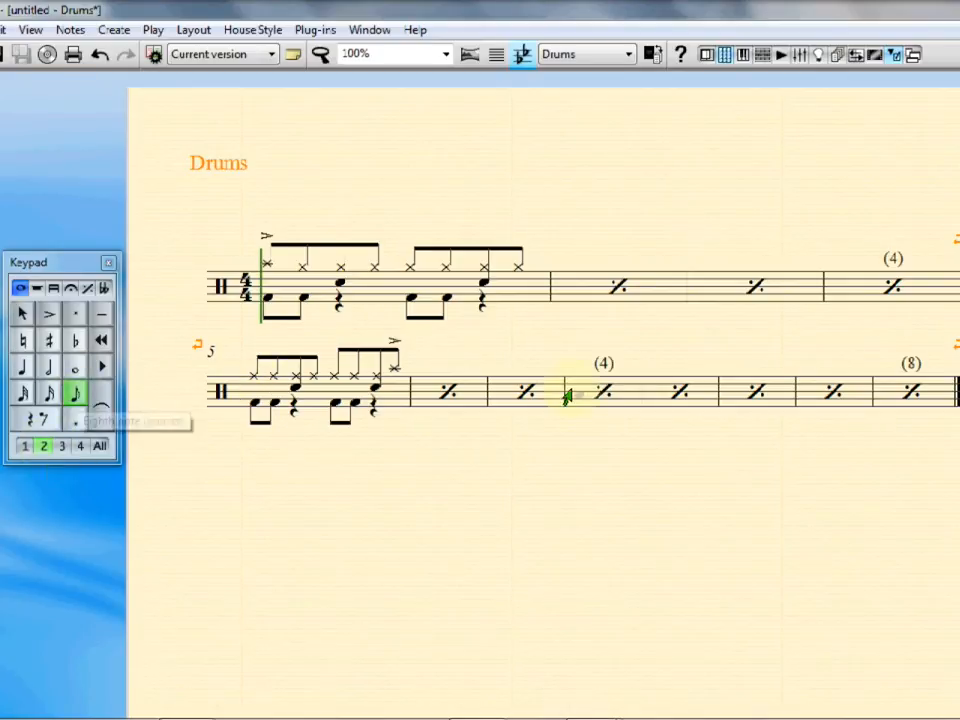
pyautogui.click(634, 375)
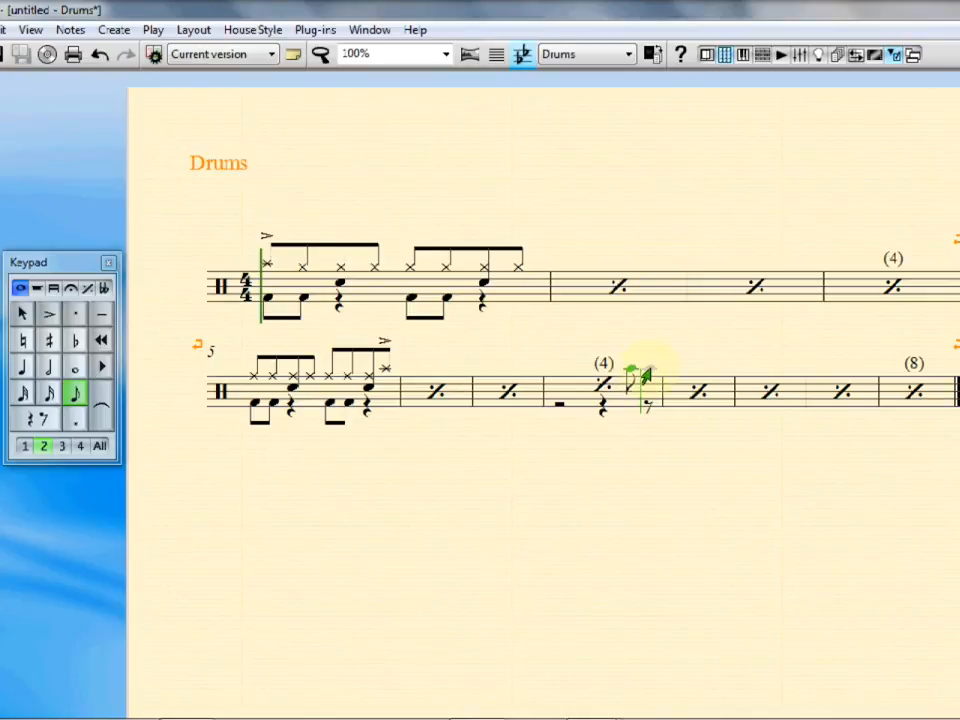
pyautogui.click(647, 376)
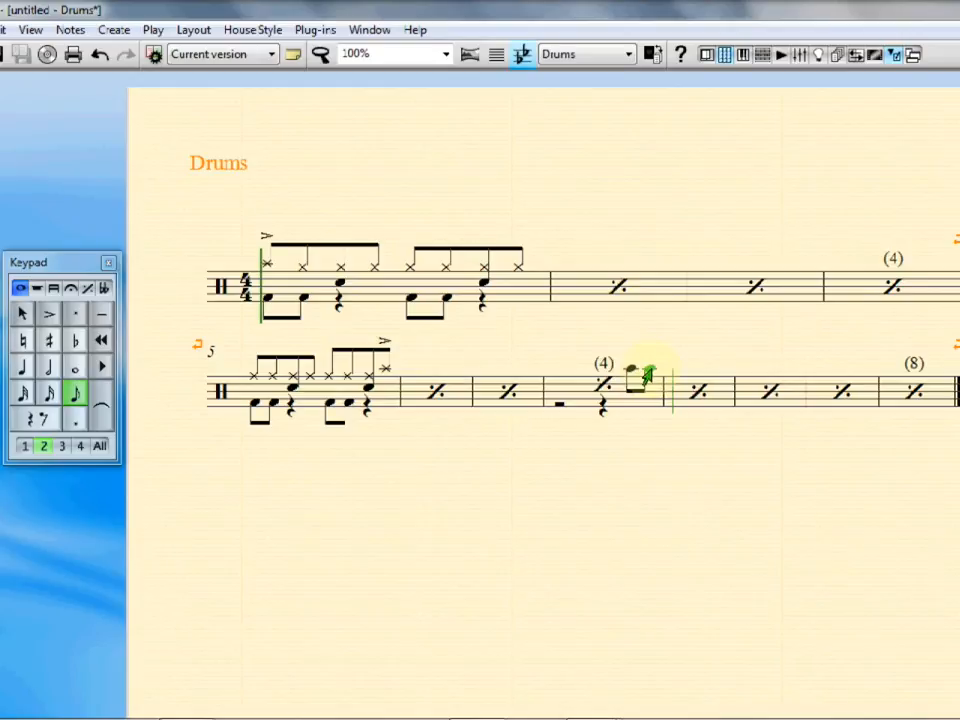
pyautogui.press('Escape')
pyautogui.press('Left')
pyautogui.press('Delete')
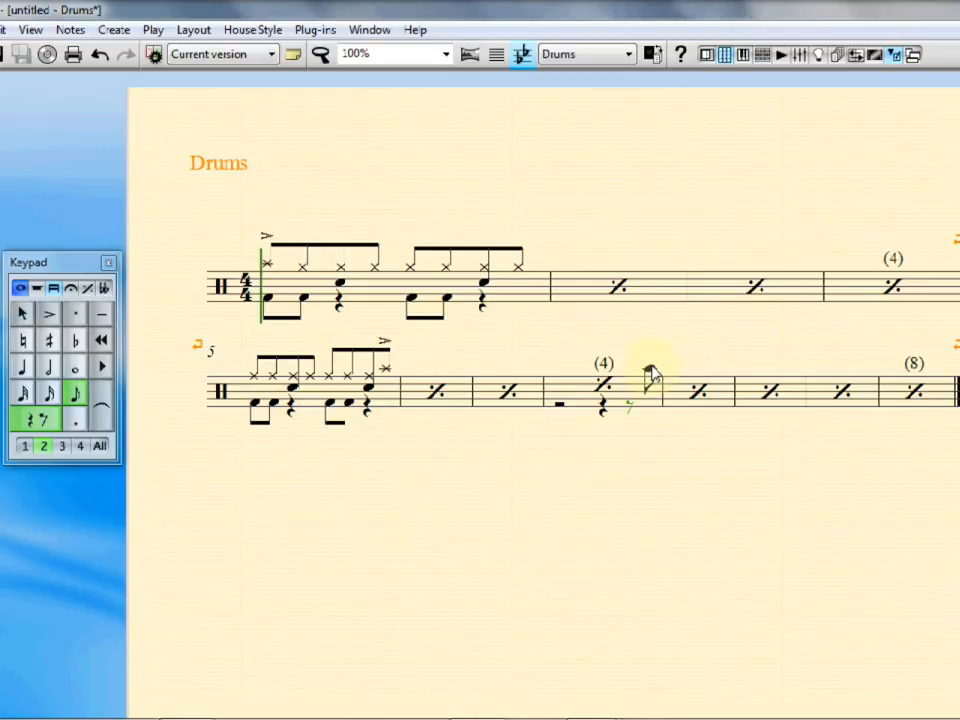
pyautogui.press('Escape')
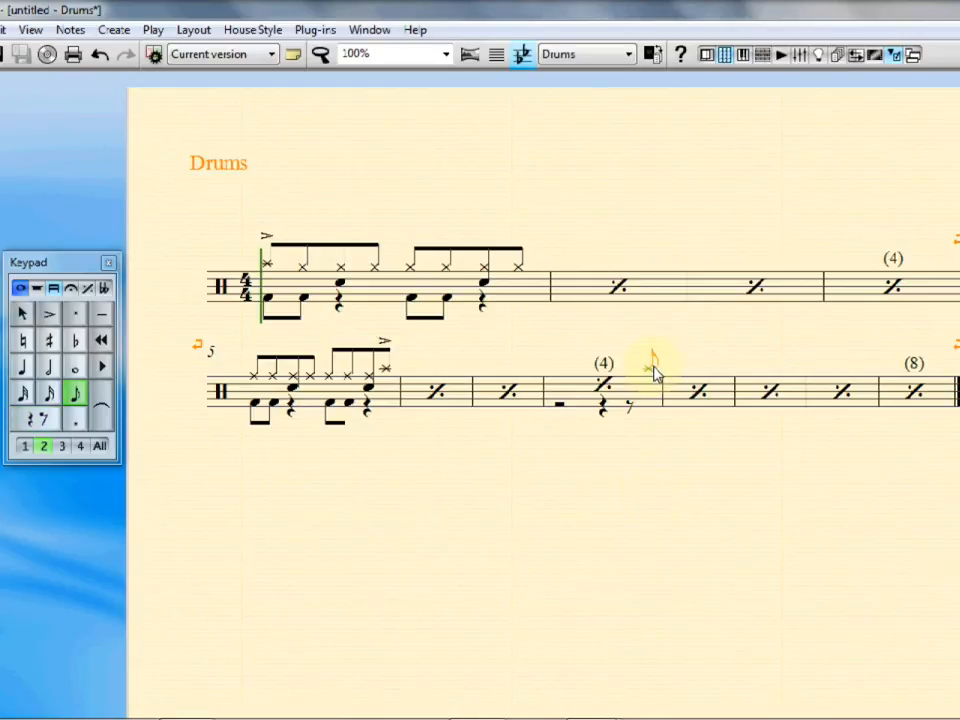
pyautogui.click(651, 372)
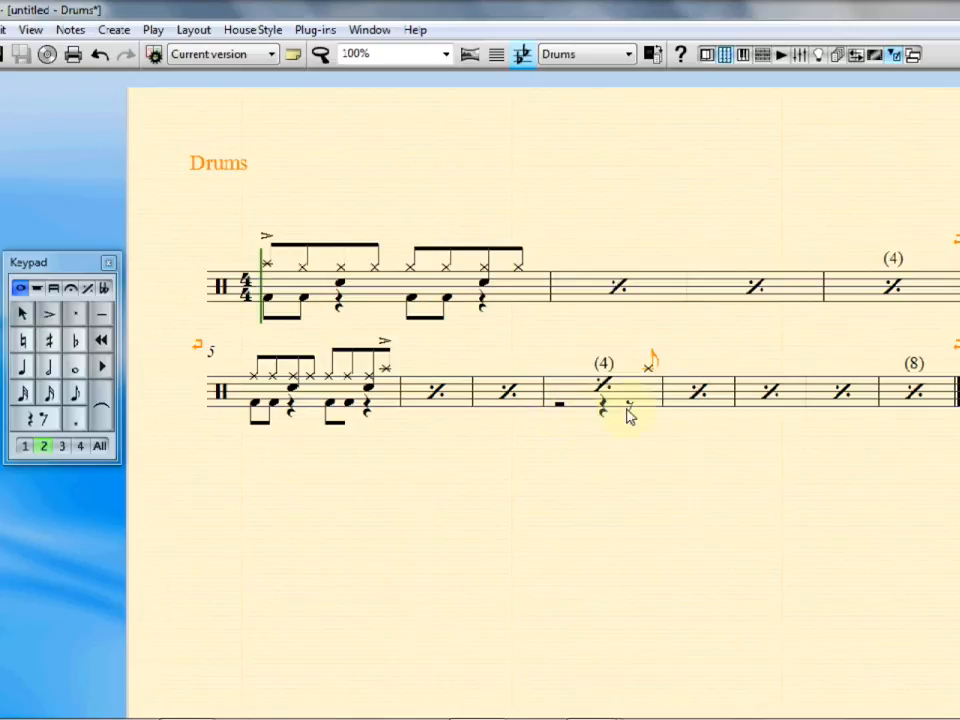
# Hide the voice 2 half, quarter and eighth rests beneath the repeat sign in bar eight
pyautogui.click(561, 408)
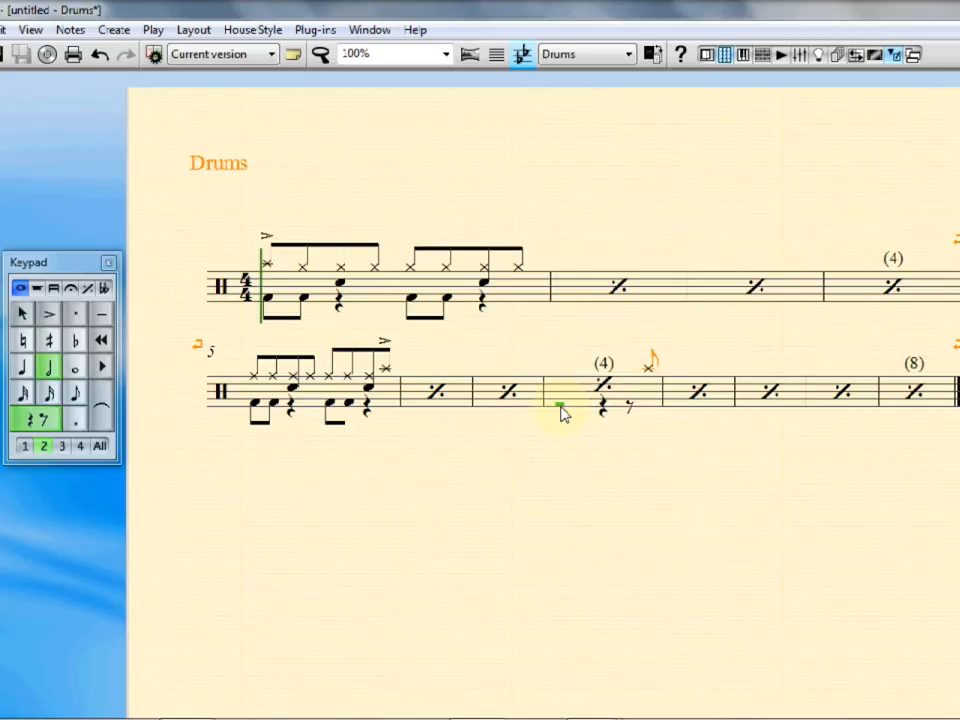
pyautogui.click(606, 410)
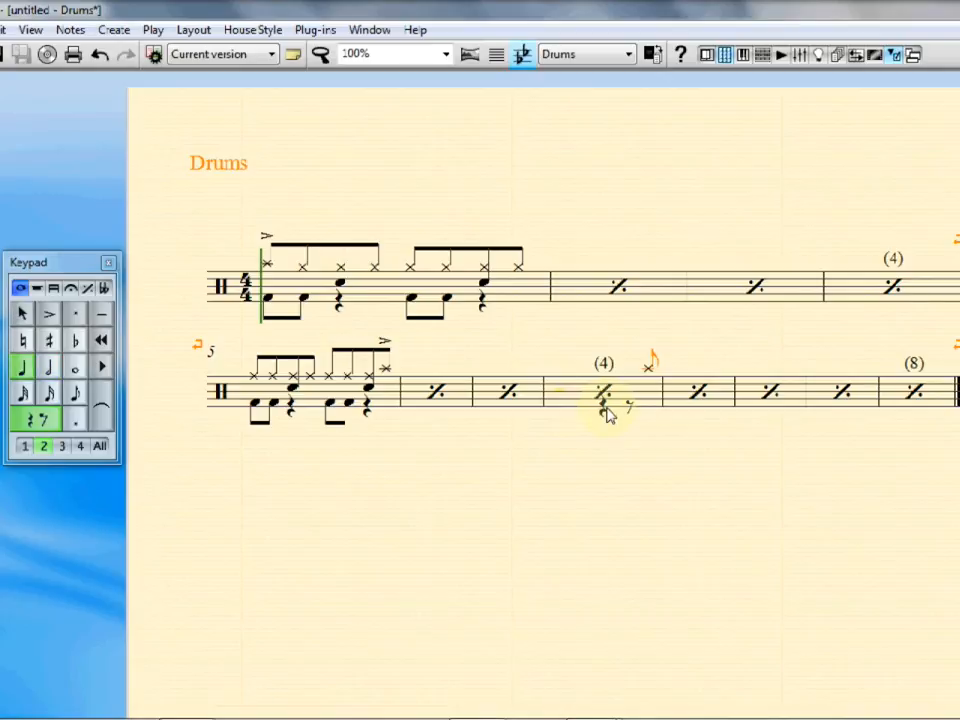
pyautogui.press('Delete')
pyautogui.click(632, 409)
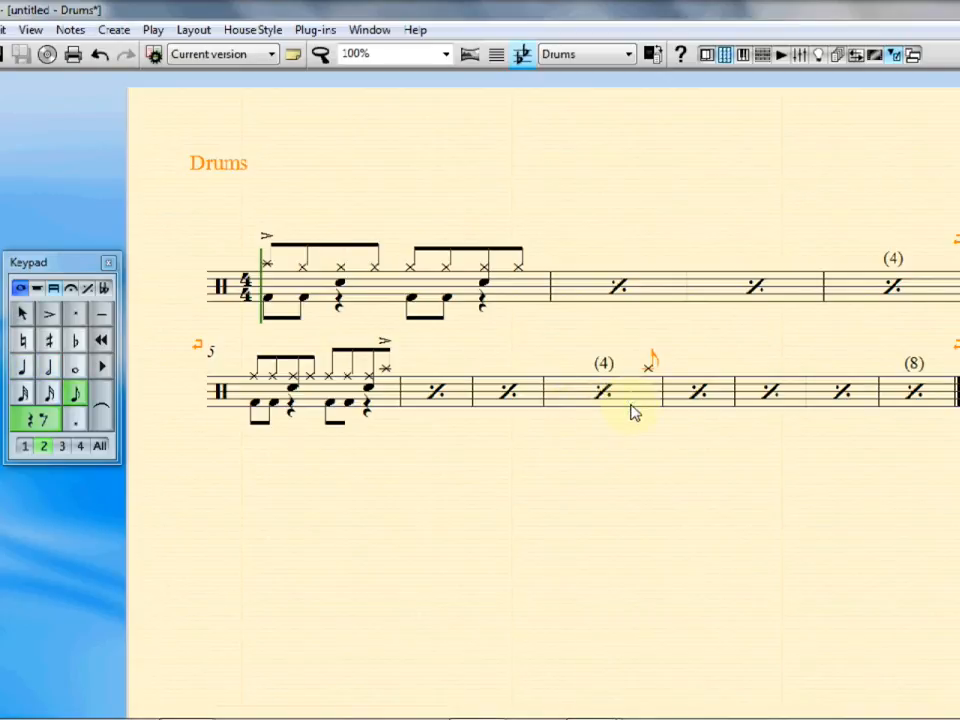
pyautogui.click(622, 450)
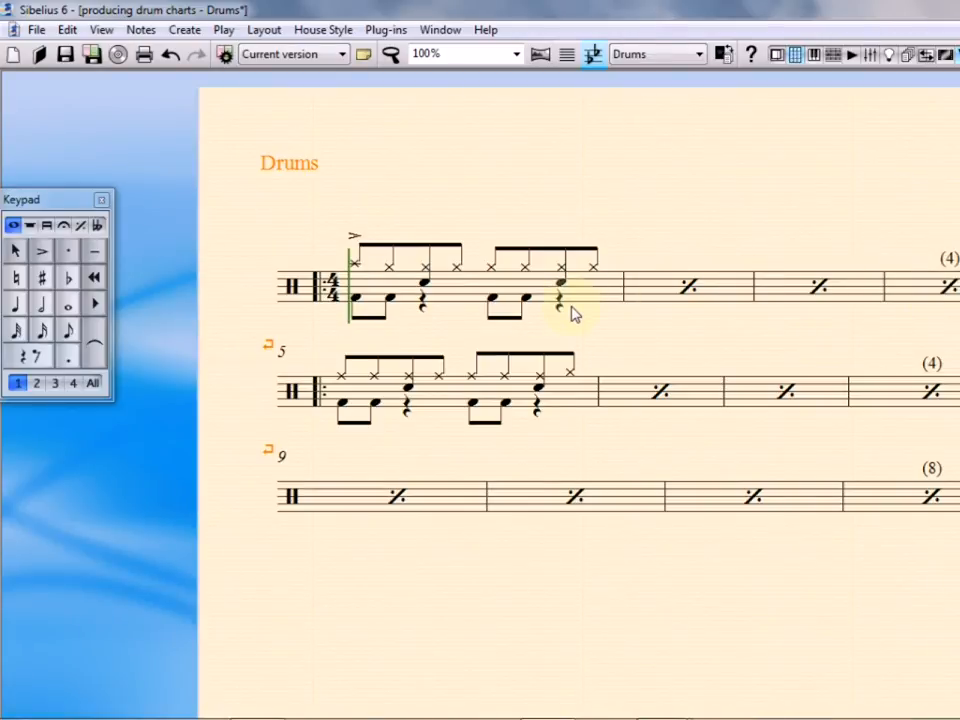
# Add a bar number change at the first bar of the second system, setting its new number to 9
pyautogui.click(336, 398)
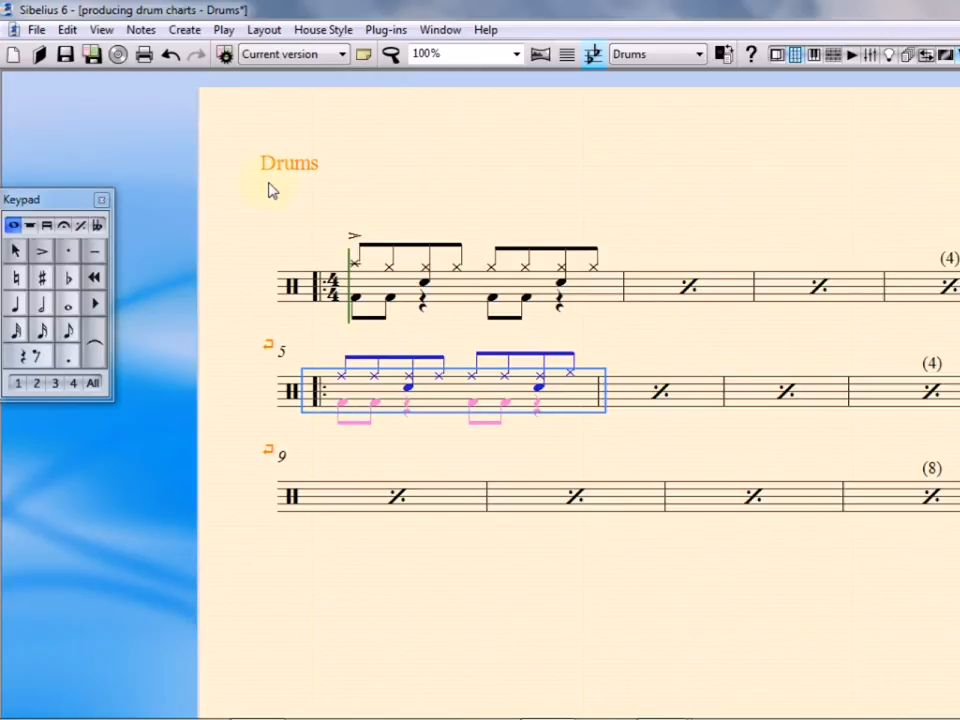
pyautogui.click(189, 34)
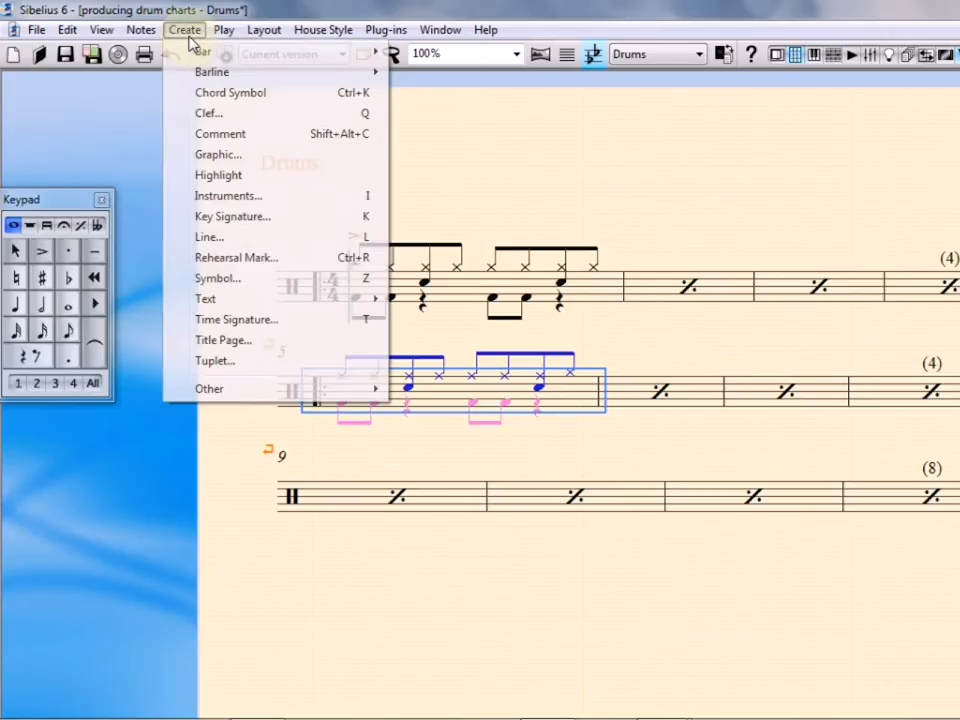
pyautogui.moveTo(233, 397)
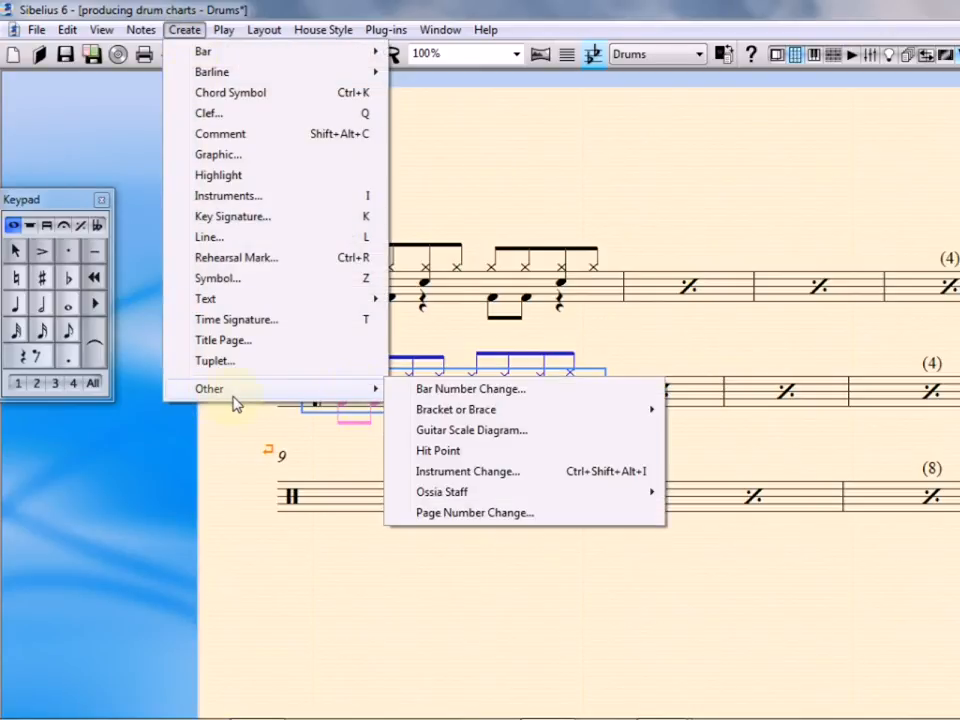
pyautogui.click(450, 398)
pyautogui.click(638, 292)
pyautogui.click(638, 292)
pyautogui.click(638, 292)
pyautogui.click(638, 292)
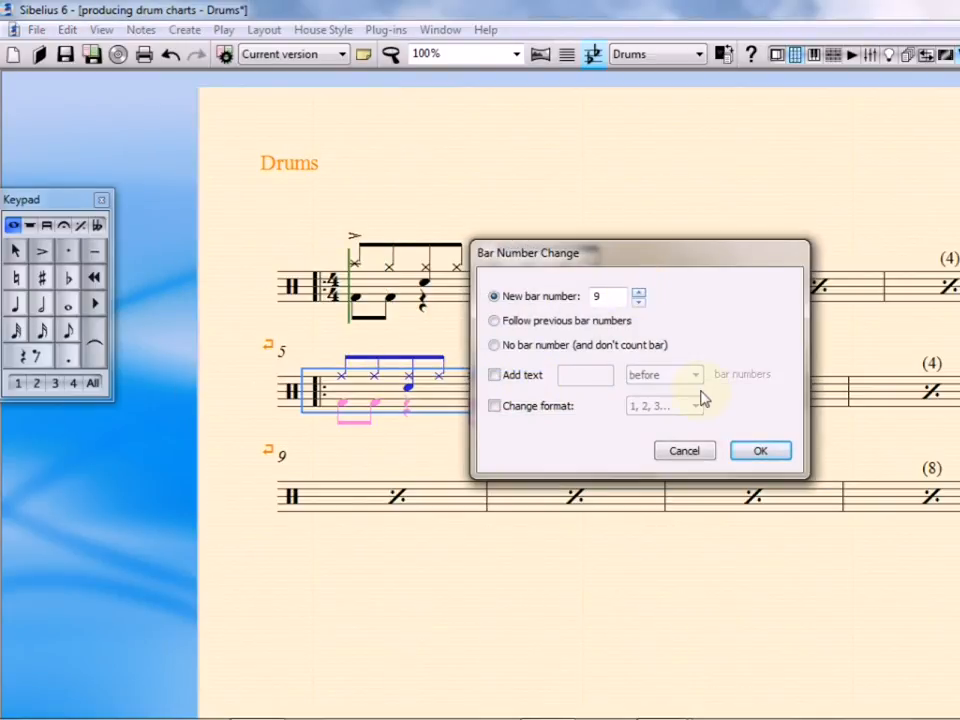
pyautogui.click(763, 452)
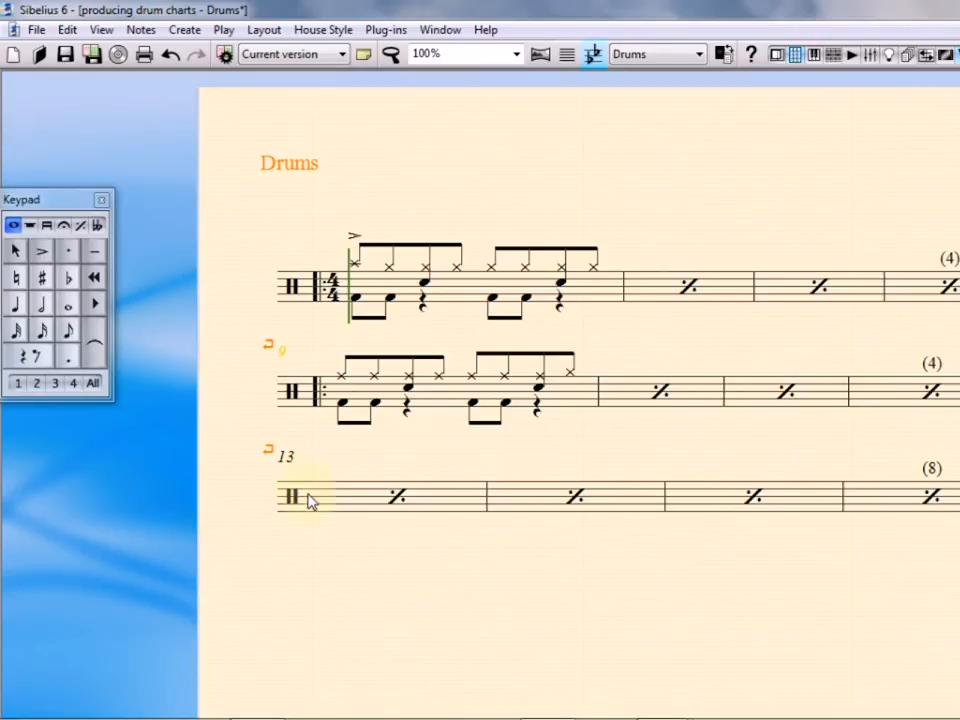
# Add a bar number change at the first bar of the third system, setting its new number to 17
pyautogui.click(335, 510)
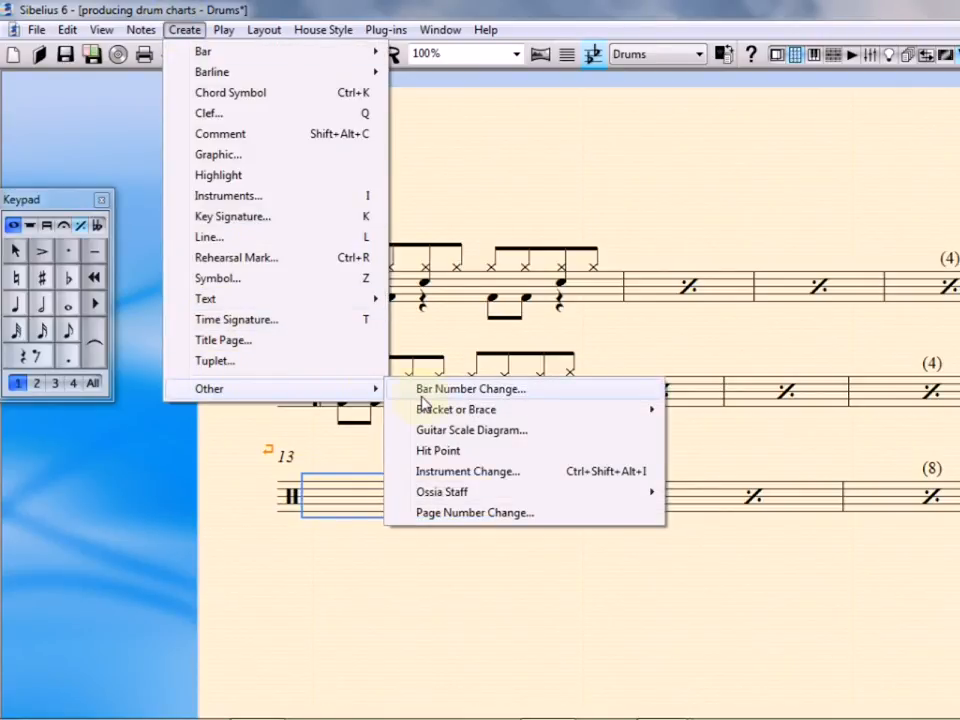
pyautogui.click(400, 389)
pyautogui.click(638, 293)
pyautogui.click(638, 293)
pyautogui.click(638, 293)
pyautogui.click(638, 293)
pyautogui.click(637, 293)
pyautogui.click(637, 293)
pyautogui.click(638, 301)
pyautogui.click(638, 301)
pyautogui.click(760, 452)
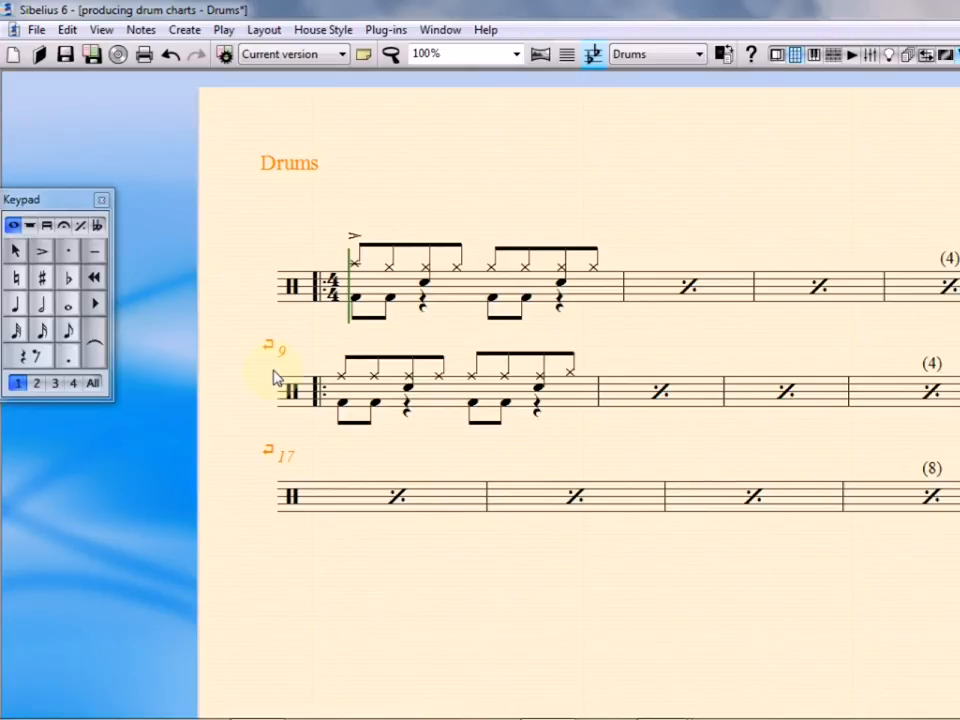
# Set the bar number frequency in the Engraving Rules to no bar numbers
pyautogui.click(350, 32)
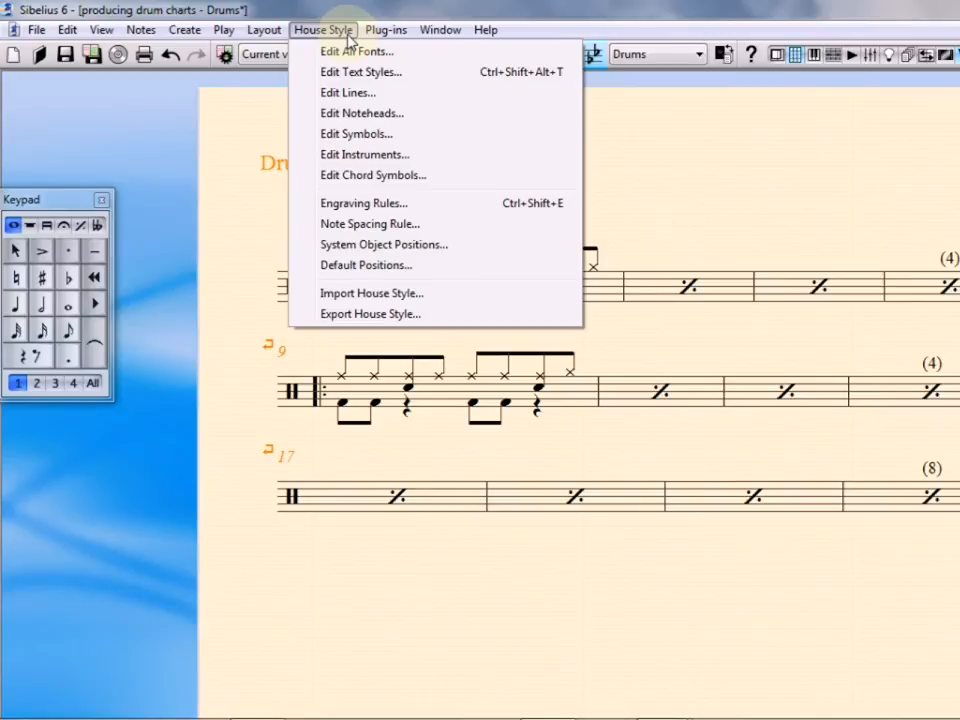
pyautogui.click(377, 206)
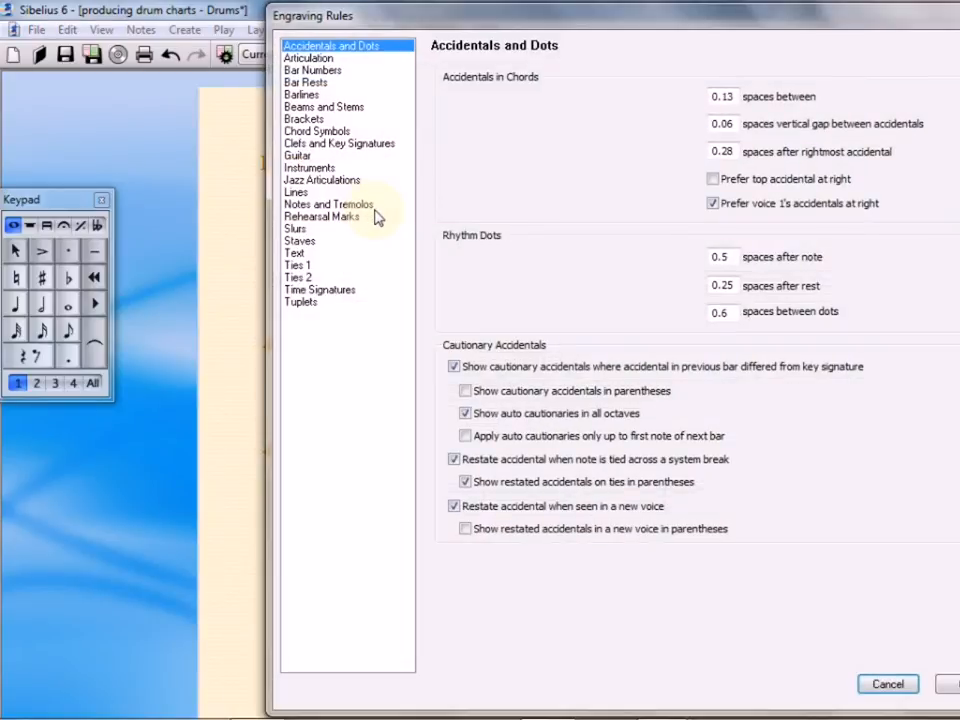
pyautogui.click(312, 71)
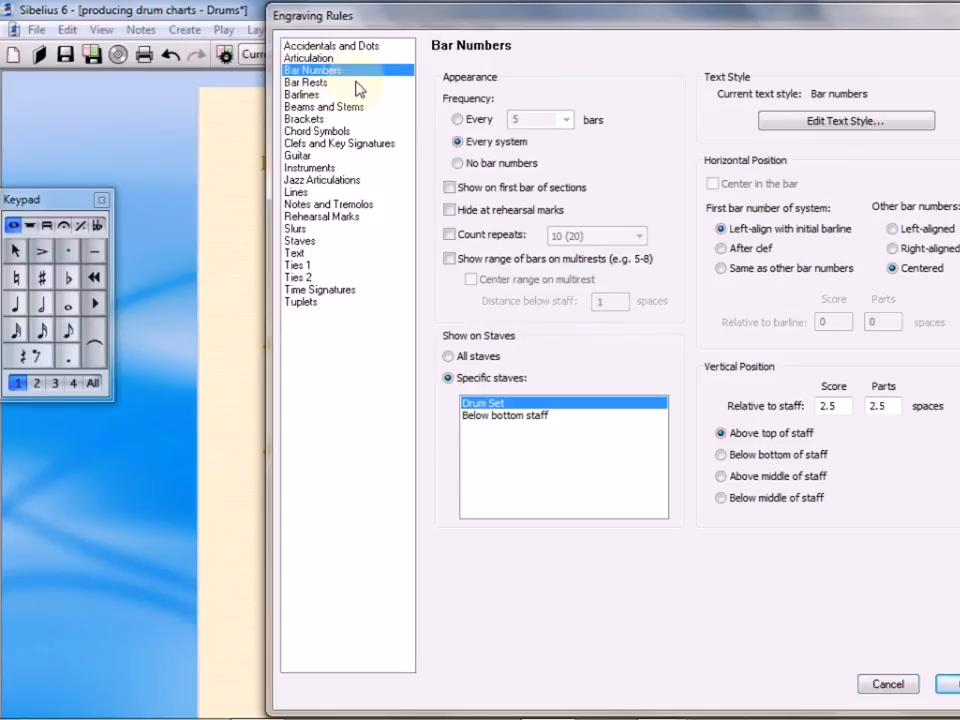
pyautogui.click(461, 166)
pyautogui.click(948, 684)
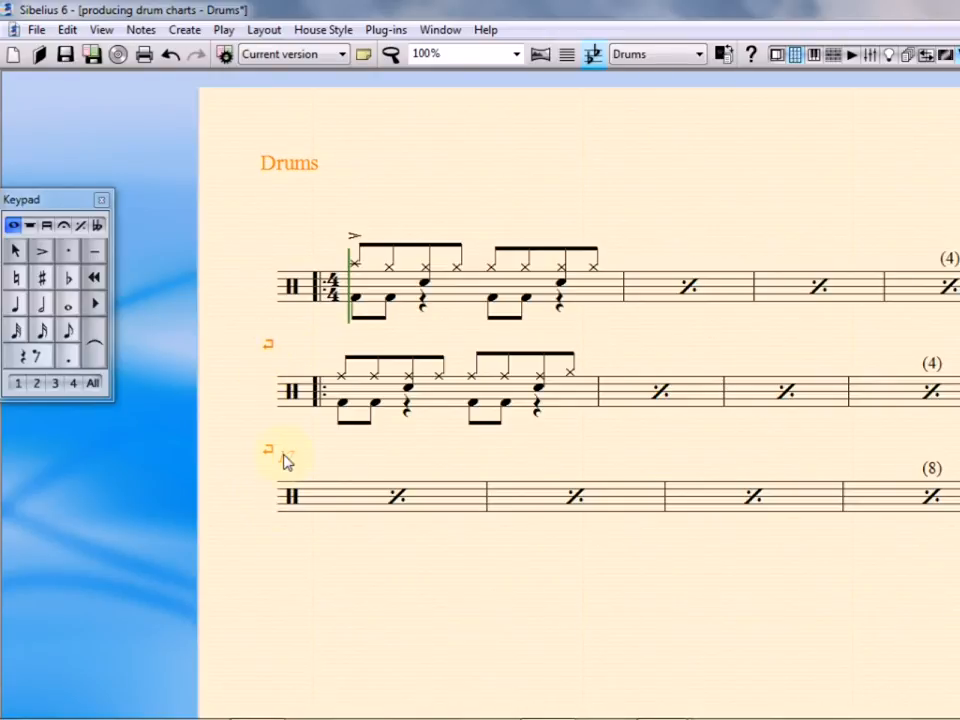
pyautogui.click(340, 461)
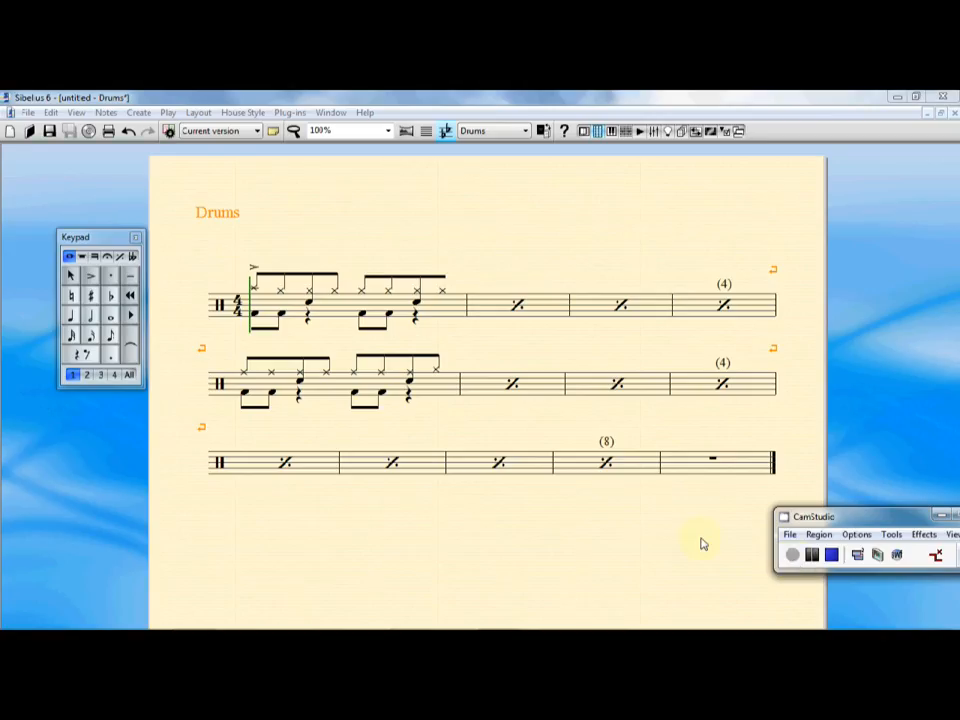
# Enter four sixteenth notes on the middle line at the start of the final bar
pyautogui.click(678, 520)
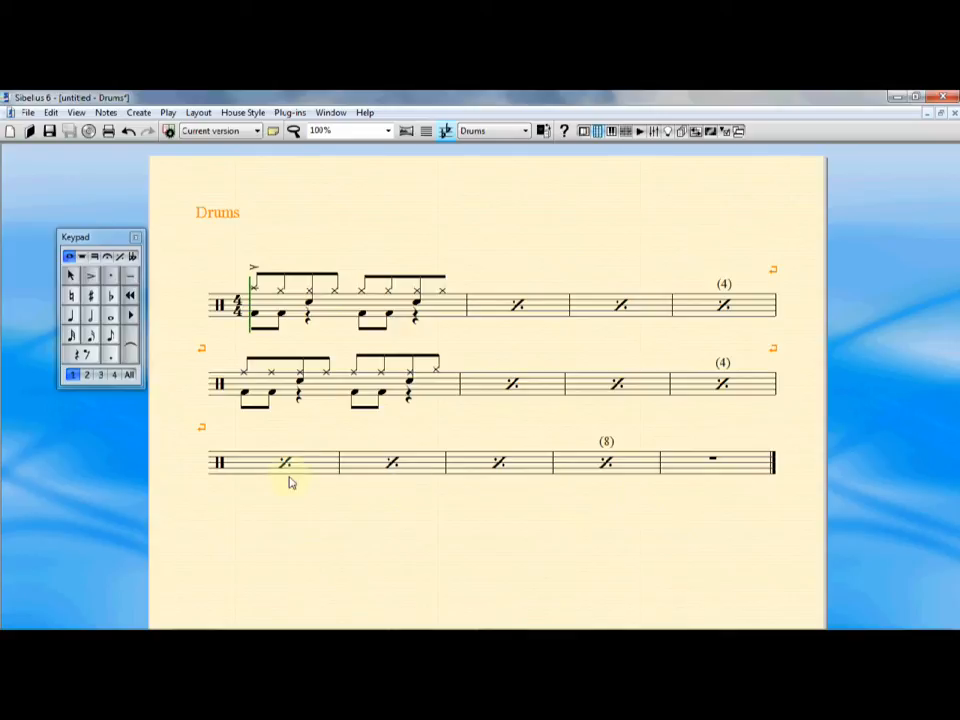
pyautogui.click(91, 337)
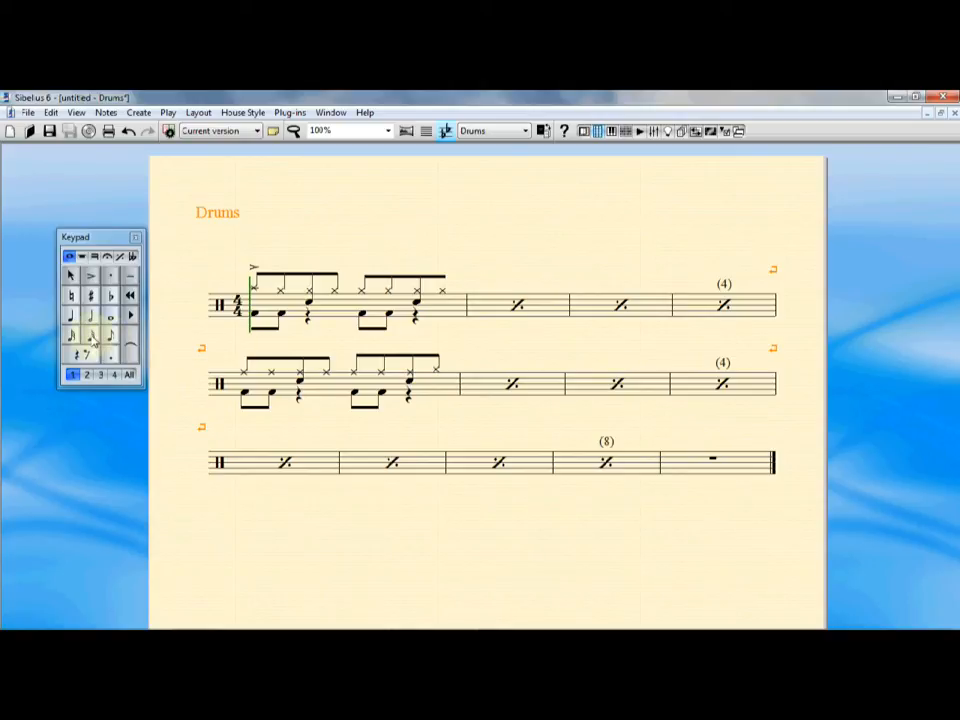
pyautogui.click(666, 465)
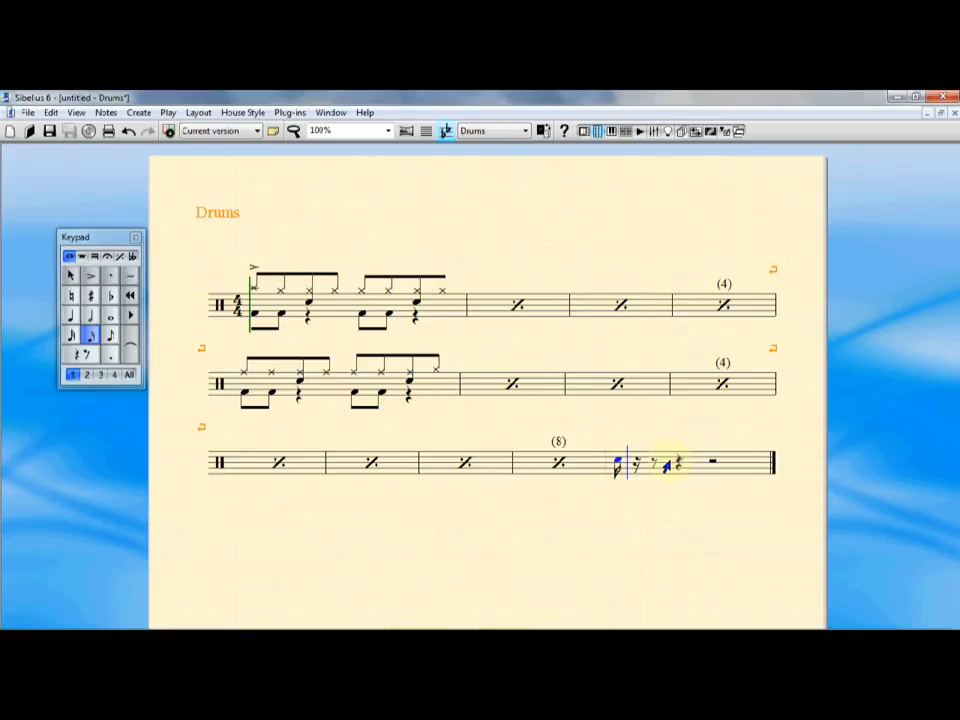
pyautogui.press('Down')
pyautogui.press('r')
pyautogui.press('r')
pyautogui.press('r')
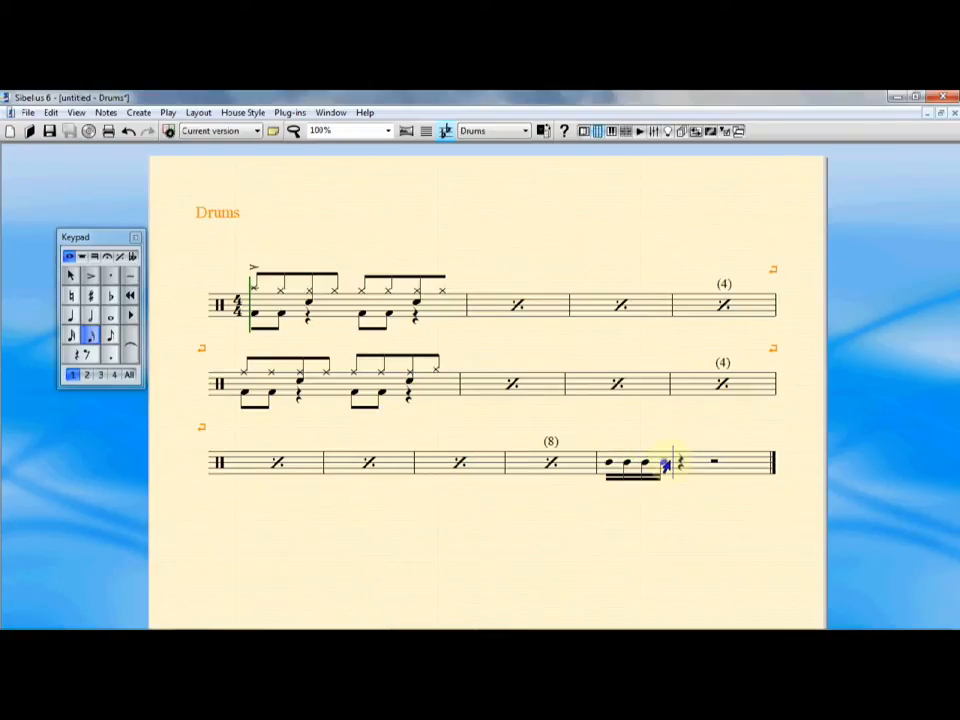
# Give the final bar's sixteenth notes slash noteheads with upward stems and add the text "with trpt" above them
pyautogui.click(633, 474)
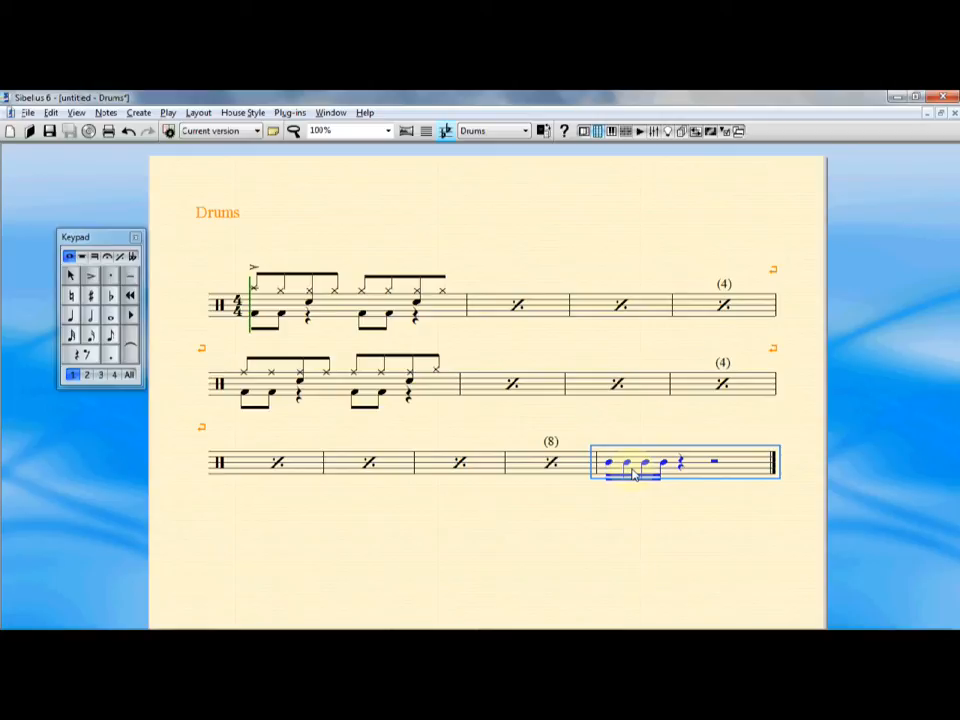
pyautogui.hotkey('alt', 'shift', '4')
pyautogui.press('x')
pyautogui.click(609, 465)
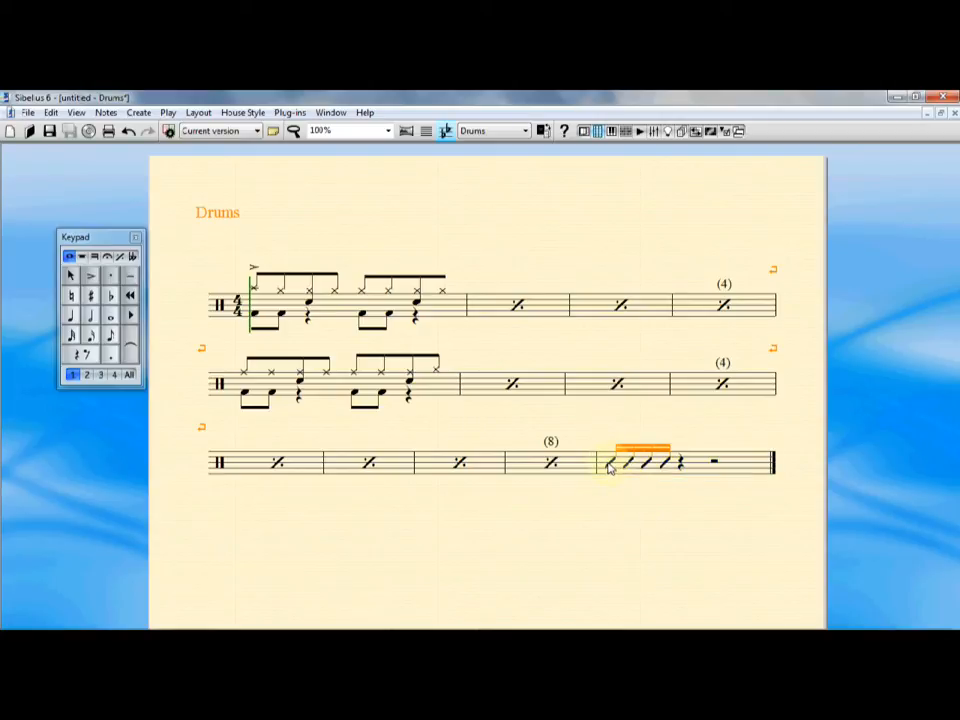
pyautogui.hotkey('ctrl', 't')
pyautogui.write('with trpt')
pyautogui.click(626, 518)
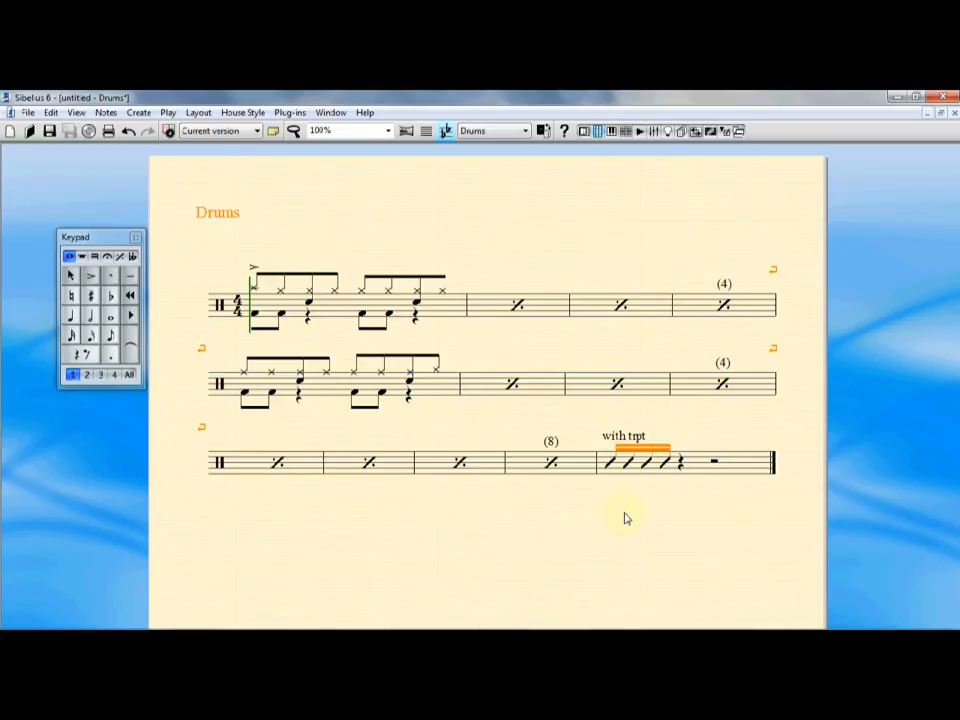
# Clear the slash notes and the "with trpt" text from the final bar
pyautogui.click(694, 472)
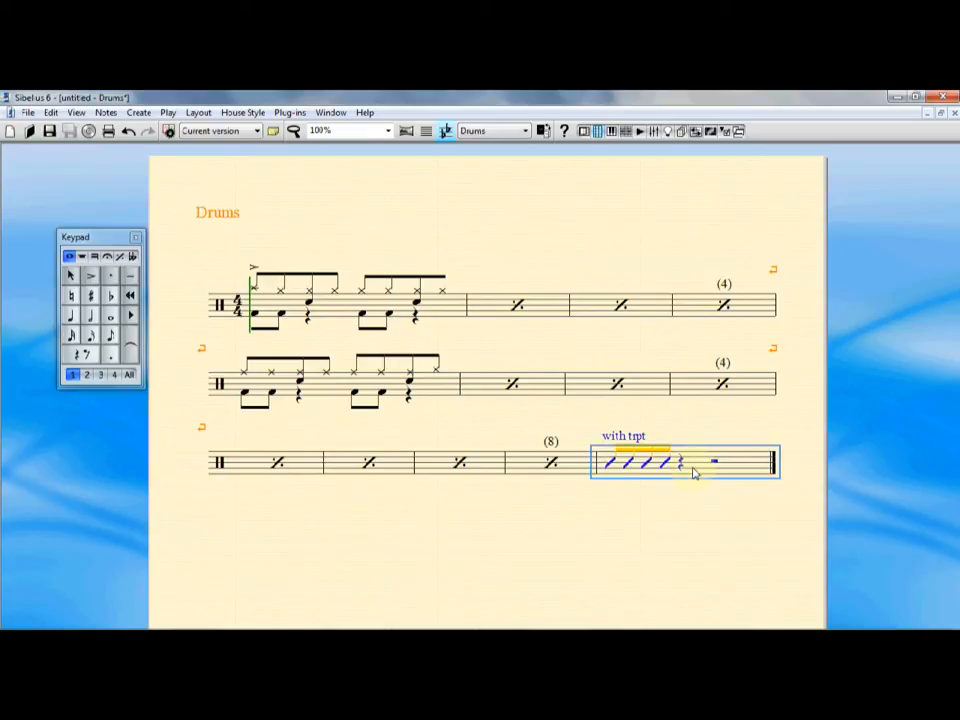
pyautogui.press('Delete')
pyautogui.click(684, 510)
# Fill the final bar's first two beats with sixteenth notes, four in the third space and four in the top space
pyautogui.click(92, 338)
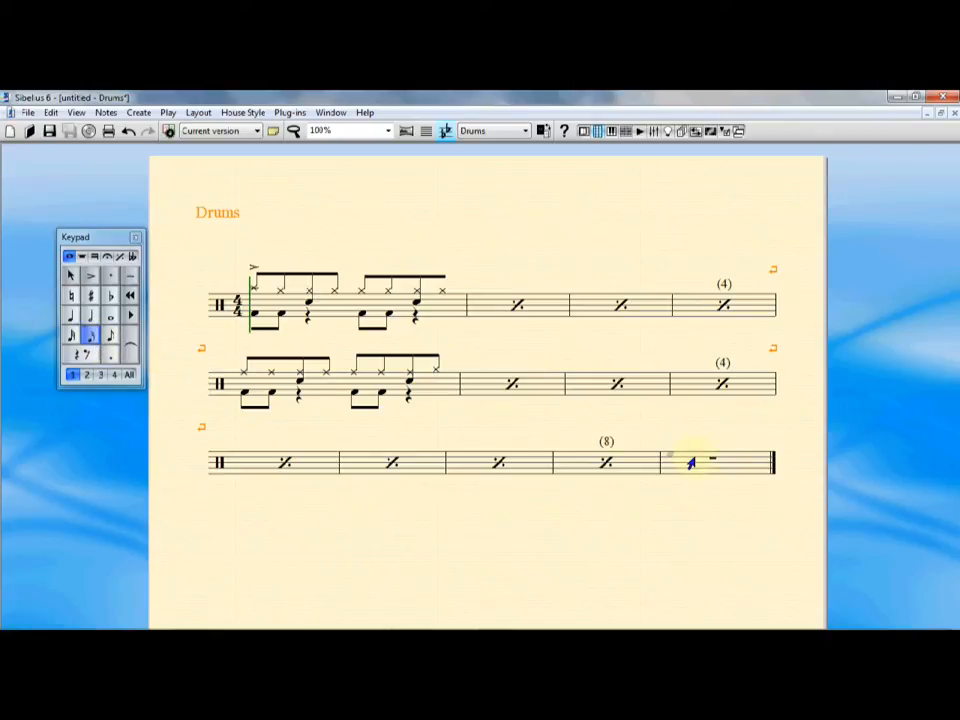
pyautogui.click(670, 463)
pyautogui.press('r')
pyautogui.press('r')
pyautogui.press('r')
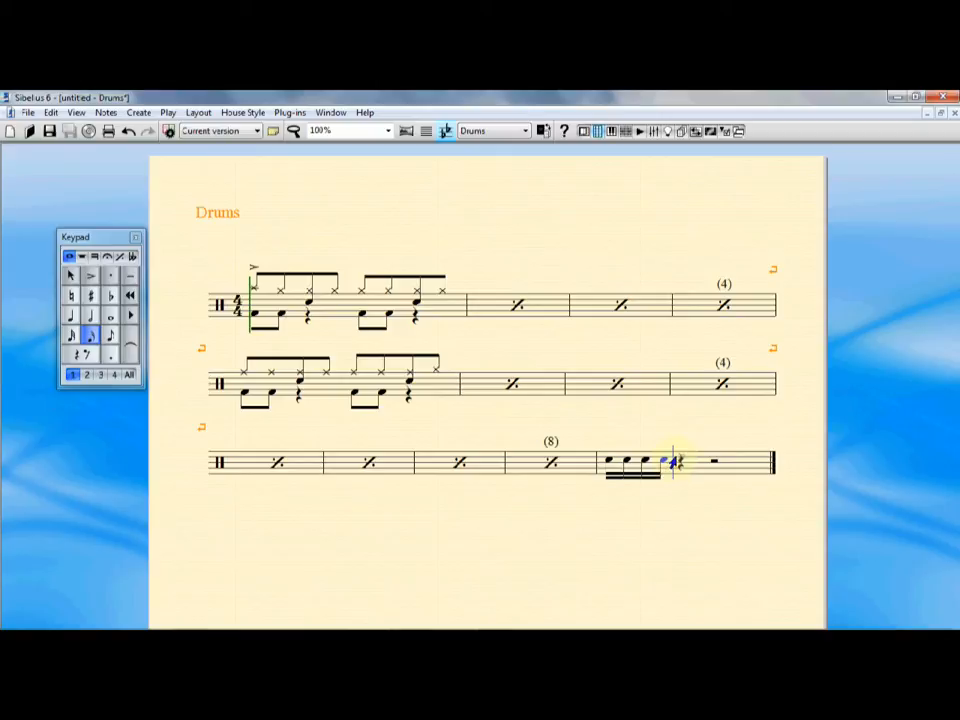
pyautogui.press('r')
pyautogui.press('r')
pyautogui.press('r')
pyautogui.press('r')
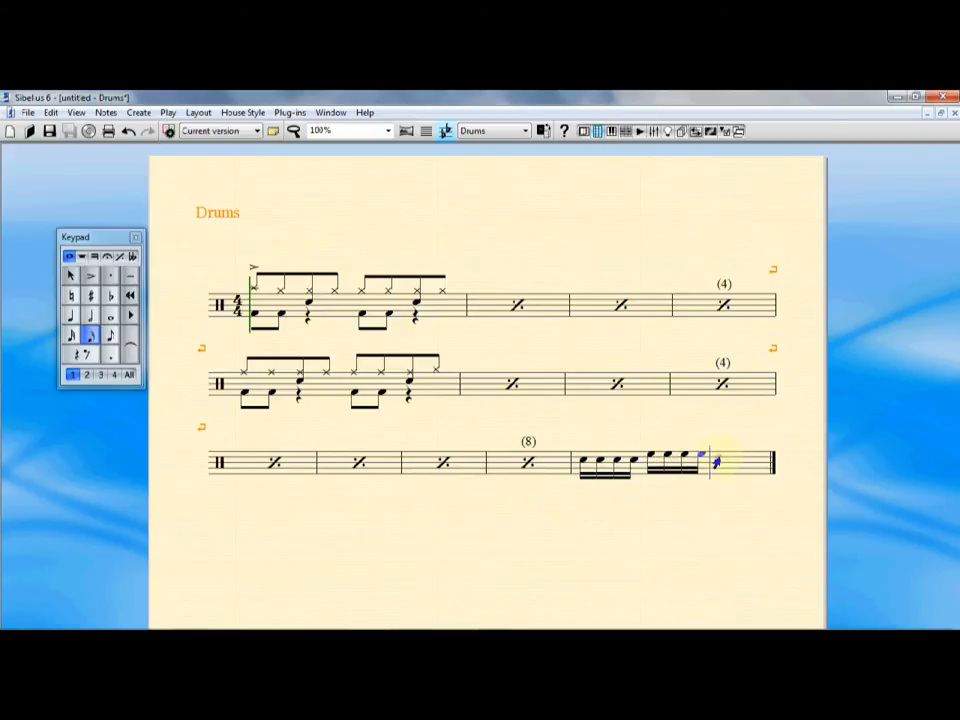
# Fill the final bar's last two beats with sixteenth notes, four on the fourth line and four in the second space
pyautogui.press('r')
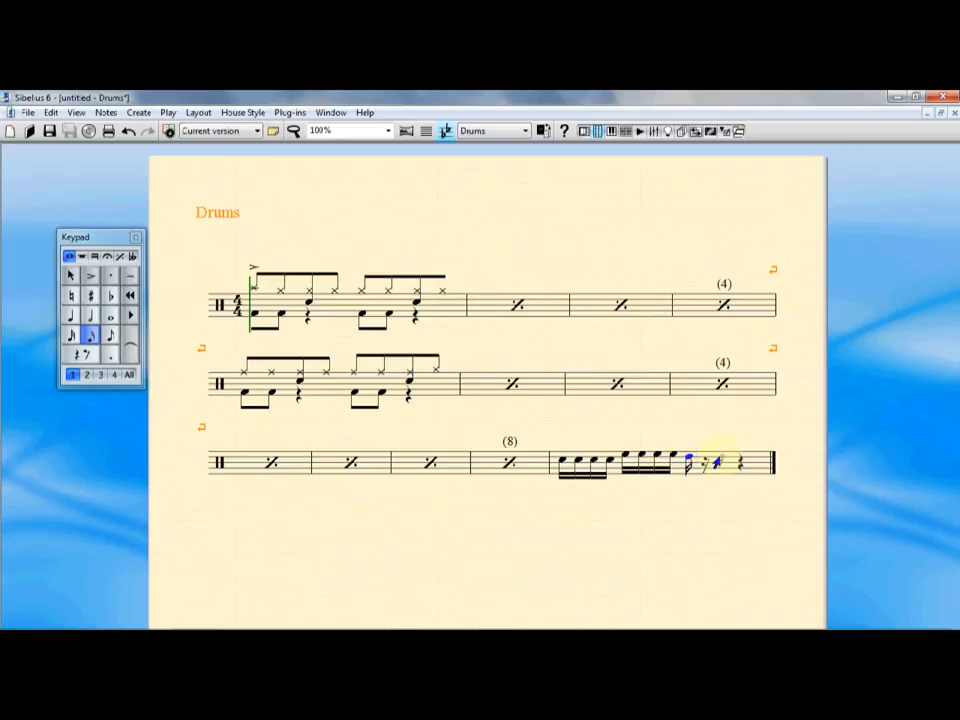
pyautogui.press('r')
pyautogui.press('r')
pyautogui.press('r')
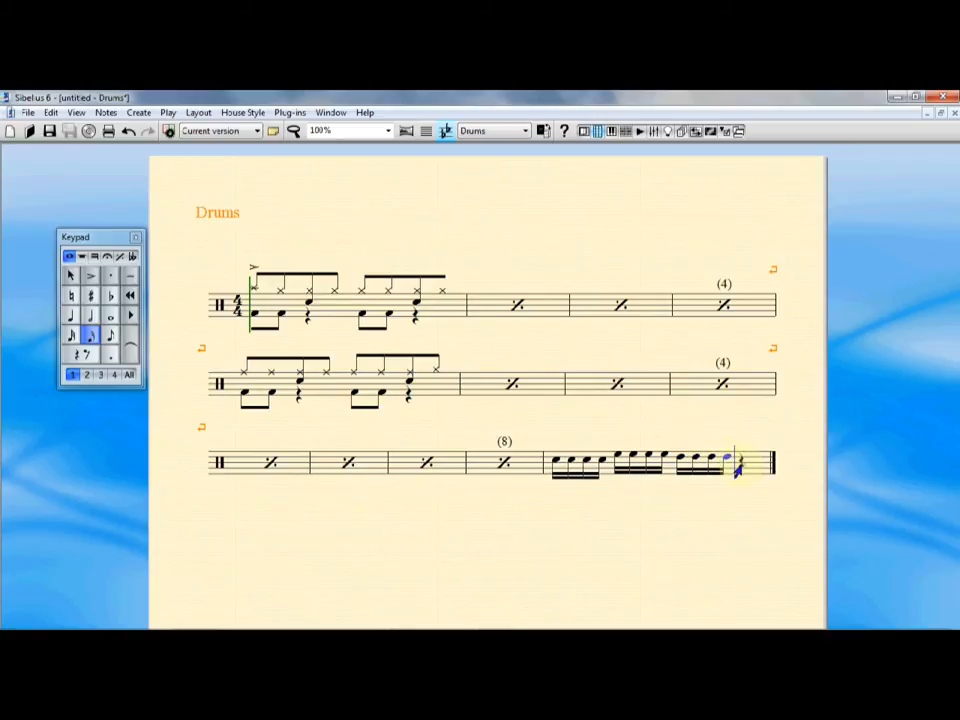
pyautogui.press('r')
pyautogui.press('r')
pyautogui.press('r')
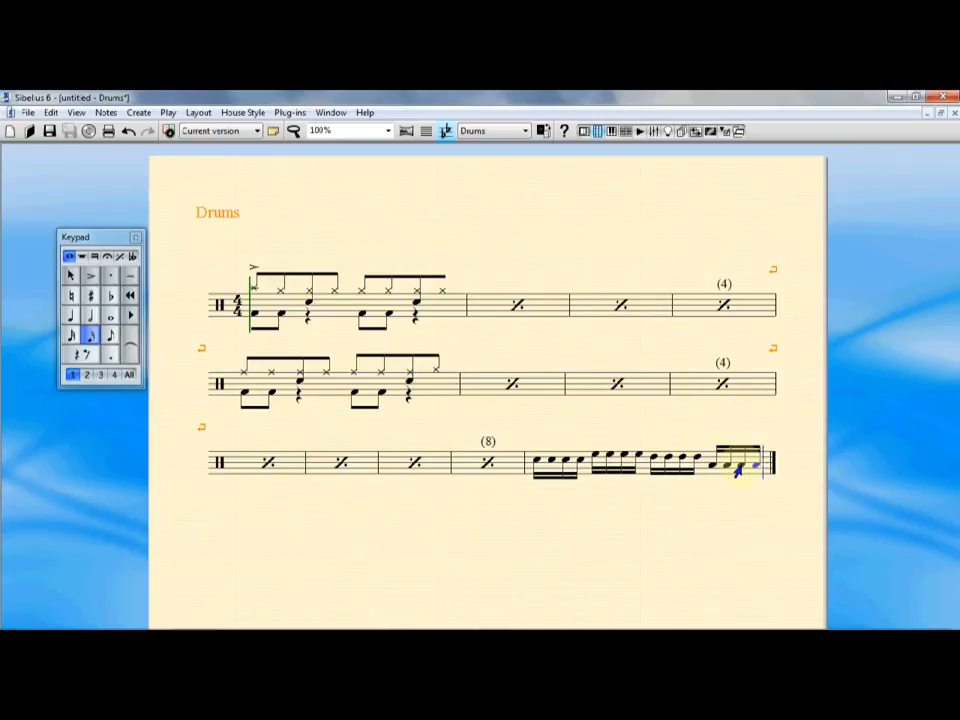
# Try flipping the stems across the final bar's sixteenth notes to give all four groups the same direction
pyautogui.click(586, 475)
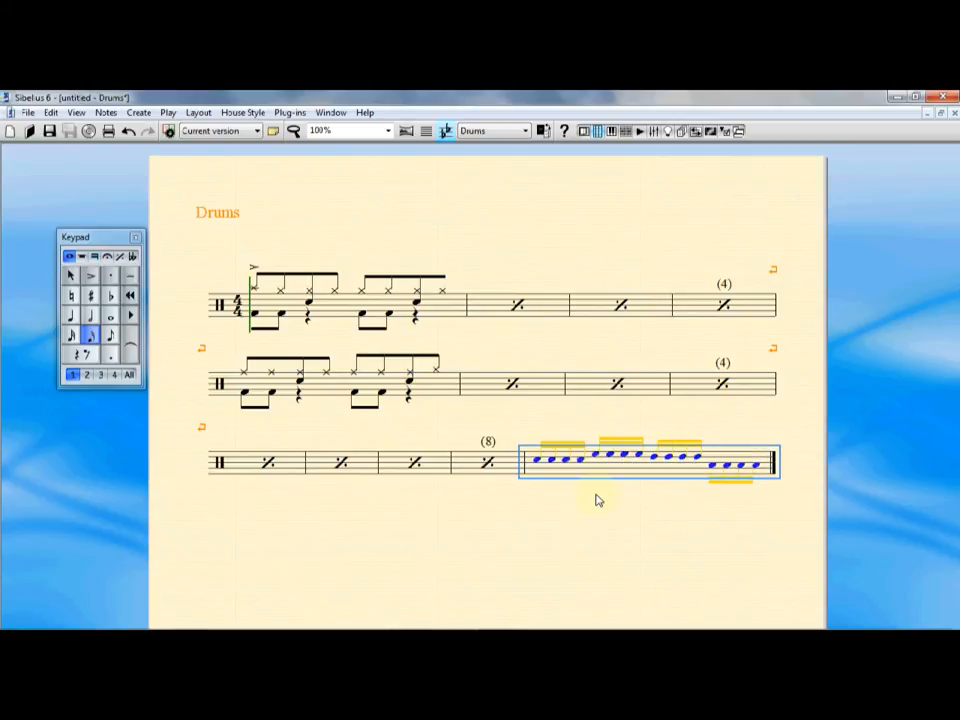
pyautogui.click(710, 466)
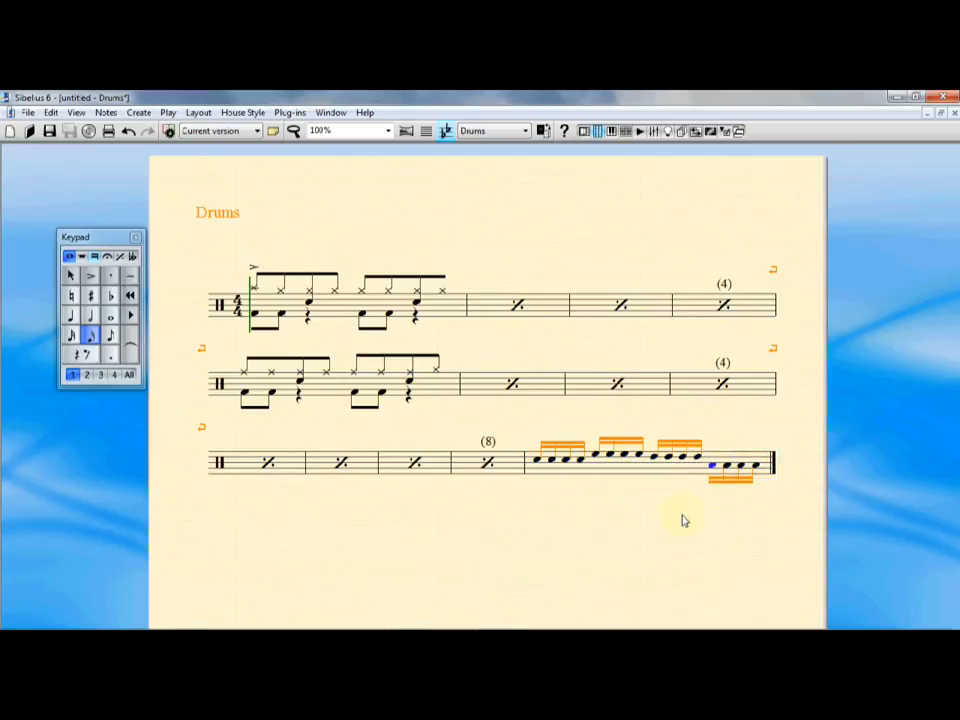
pyautogui.click(726, 467)
pyautogui.click(677, 479)
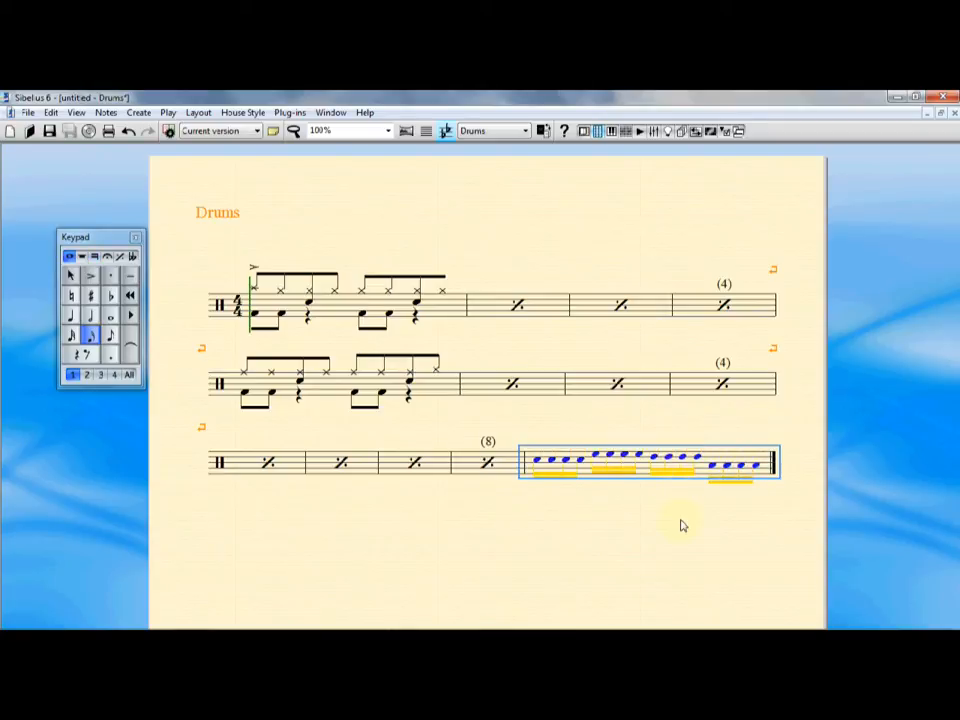
pyautogui.click(563, 484)
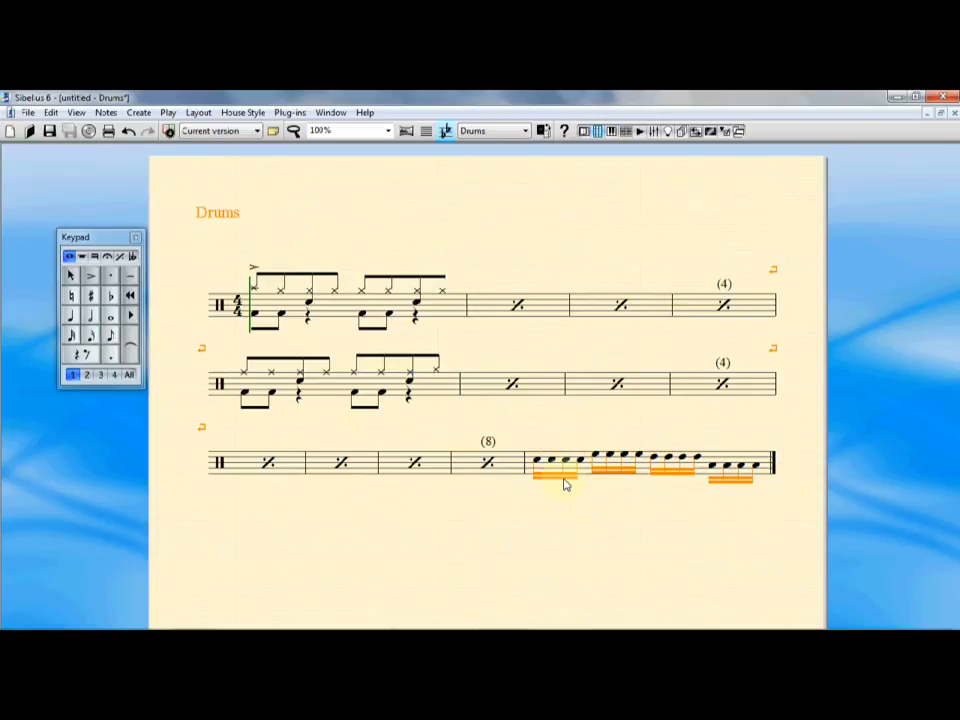
pyautogui.click(714, 467)
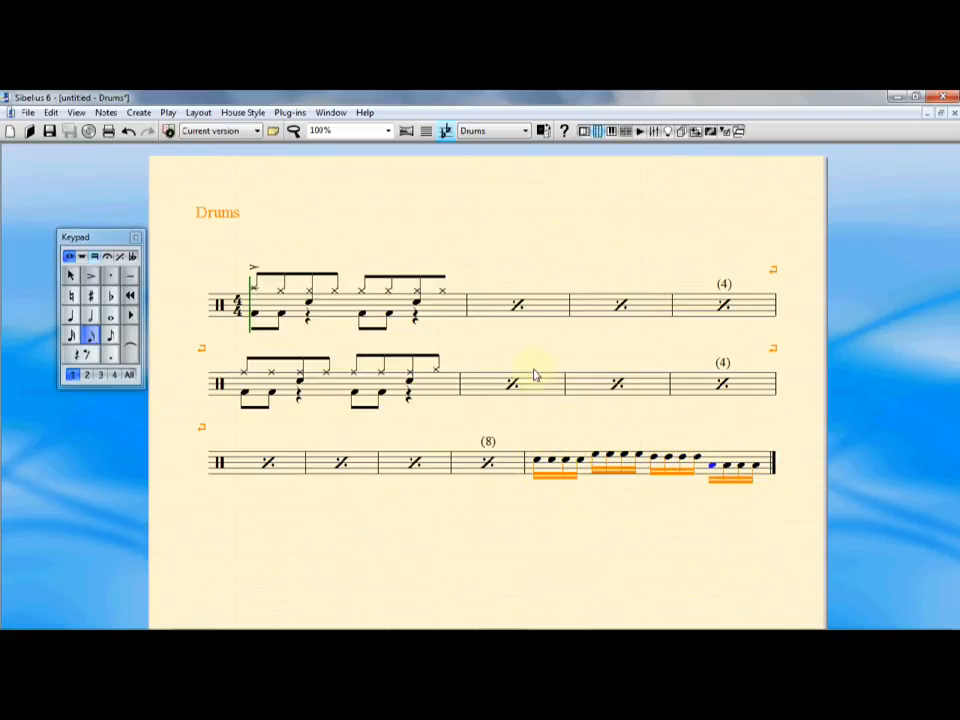
# Undo the stem flips on the final bar's sixteenth-note groups
pyautogui.click(126, 134)
pyautogui.click(127, 135)
pyautogui.click(127, 135)
pyautogui.click(127, 135)
pyautogui.click(127, 135)
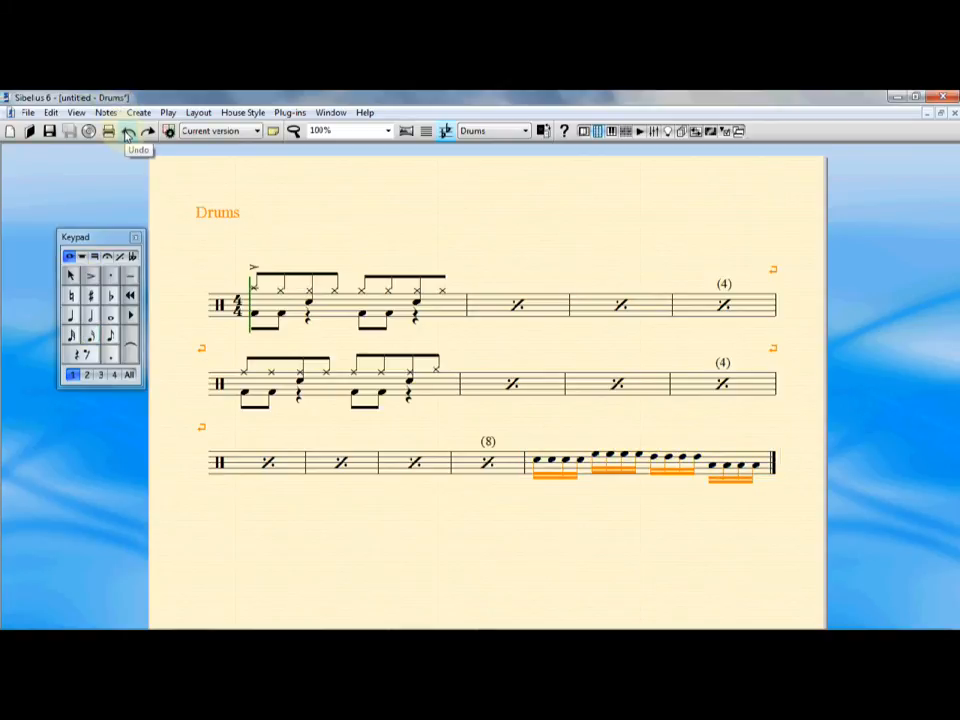
pyautogui.click(127, 135)
pyautogui.click(127, 135)
pyautogui.click(127, 135)
pyautogui.click(127, 135)
pyautogui.click(127, 135)
pyautogui.click(127, 135)
pyautogui.click(127, 135)
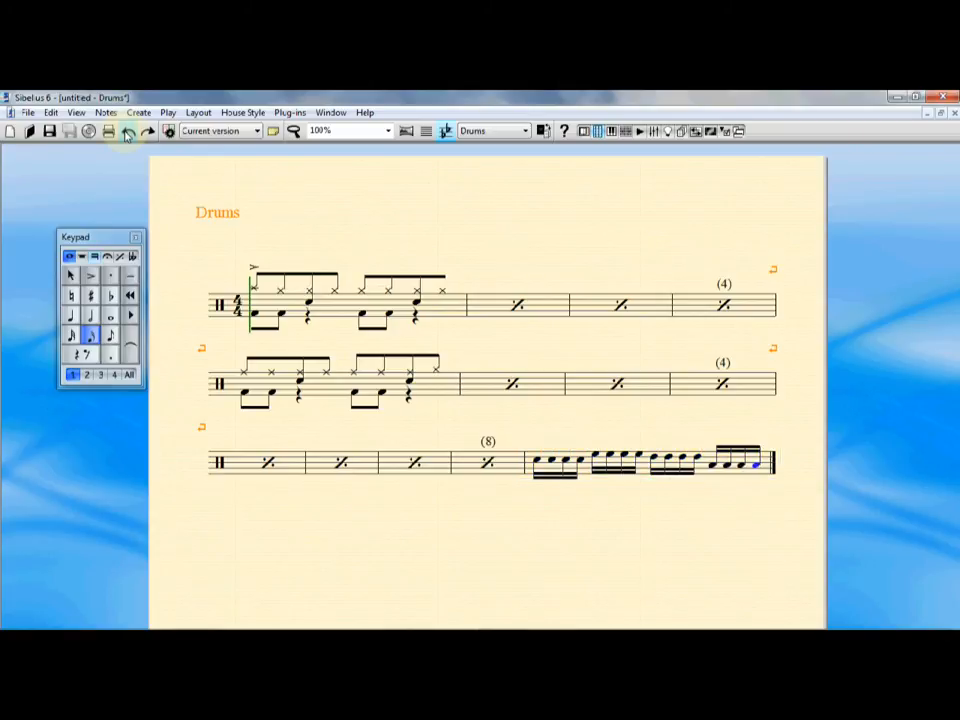
# Flip the stems of the first three sixteenth-note groups in the final bar upward
pyautogui.click(537, 460)
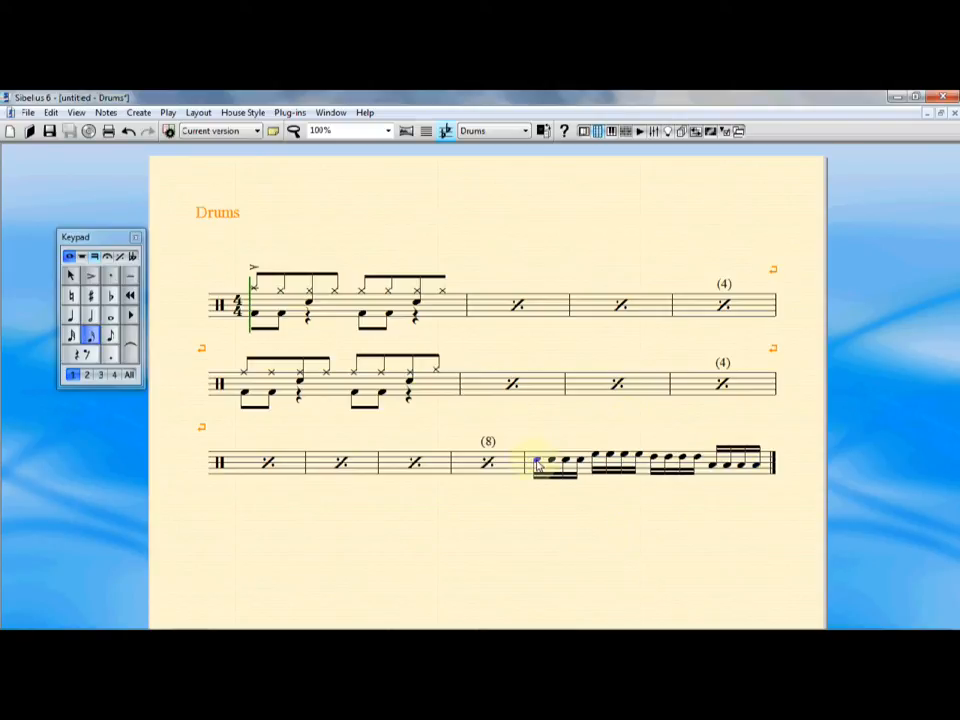
pyautogui.keyDown('shift'); pyautogui.click(697, 459); pyautogui.keyUp('shift')
pyautogui.press('x')
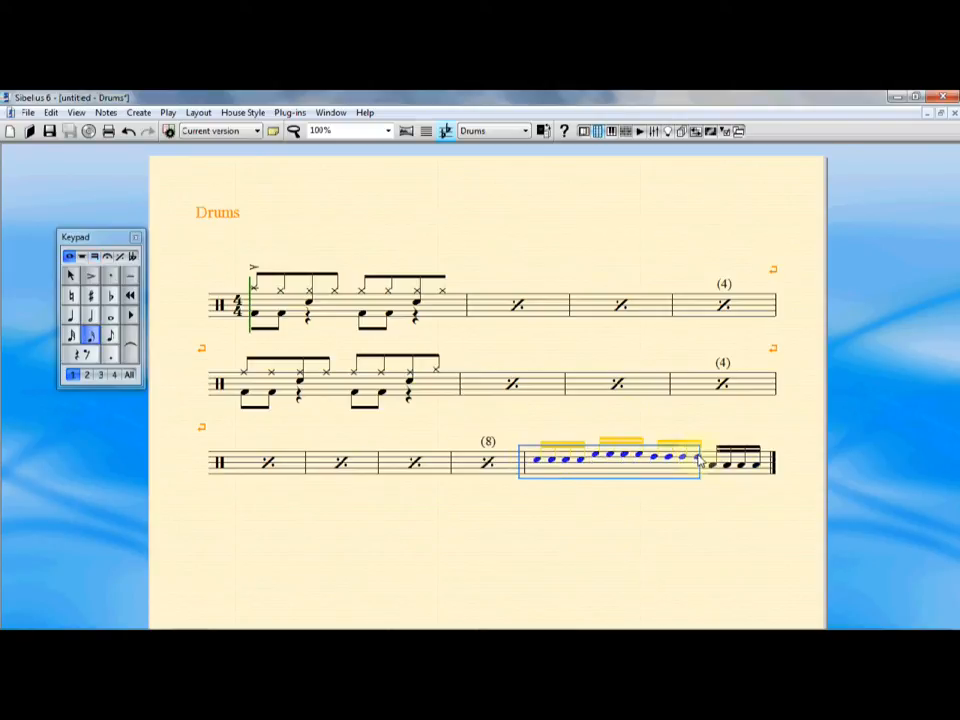
# Try lowering the four sixteenth notes of the final bar's last group by one staff position
pyautogui.press('Escape')
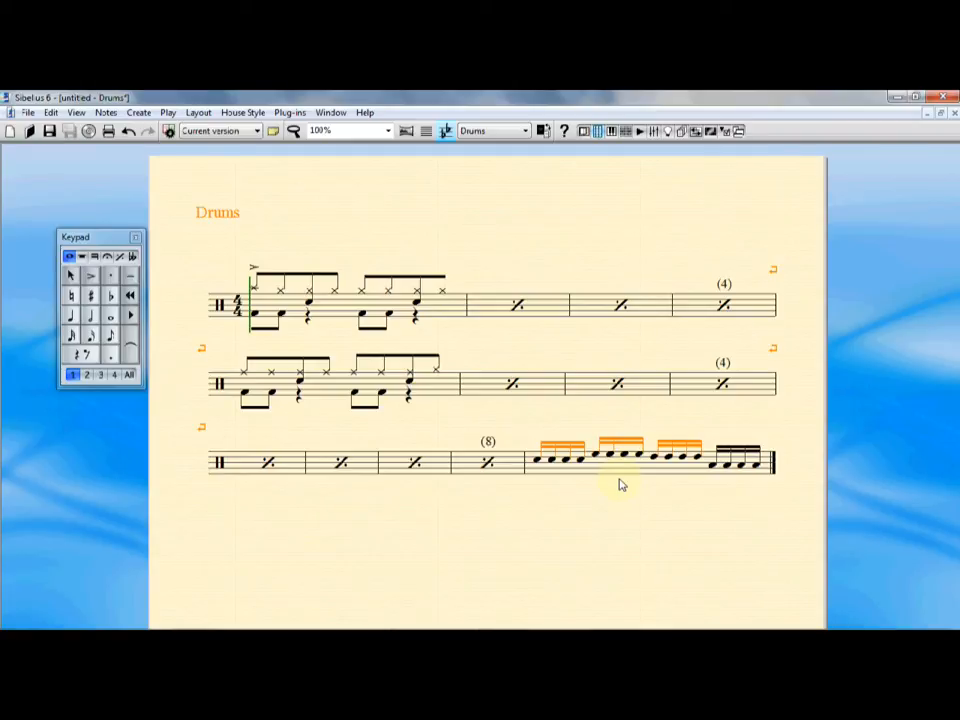
pyautogui.click(537, 460)
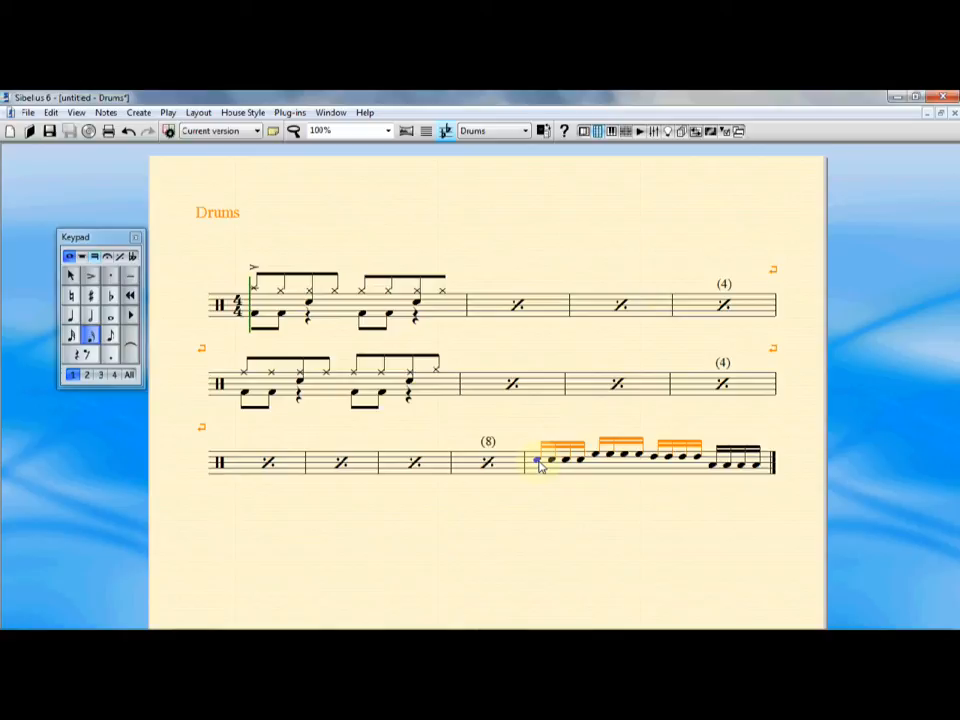
pyautogui.click(596, 456)
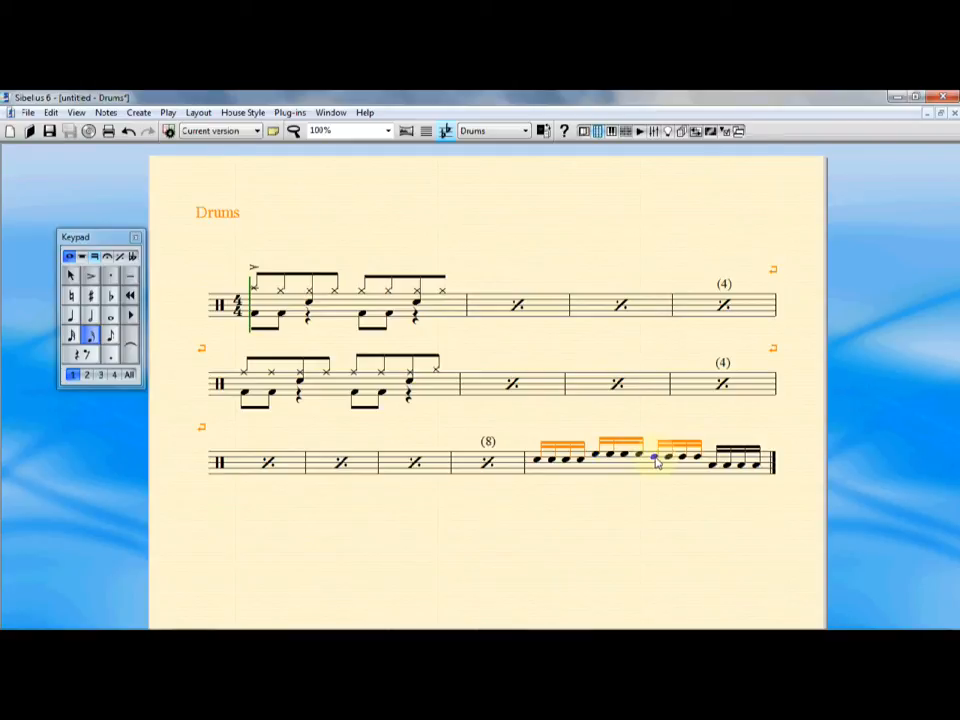
pyautogui.click(713, 466)
pyautogui.press('Right')
pyautogui.press('Right')
pyautogui.press('Right')
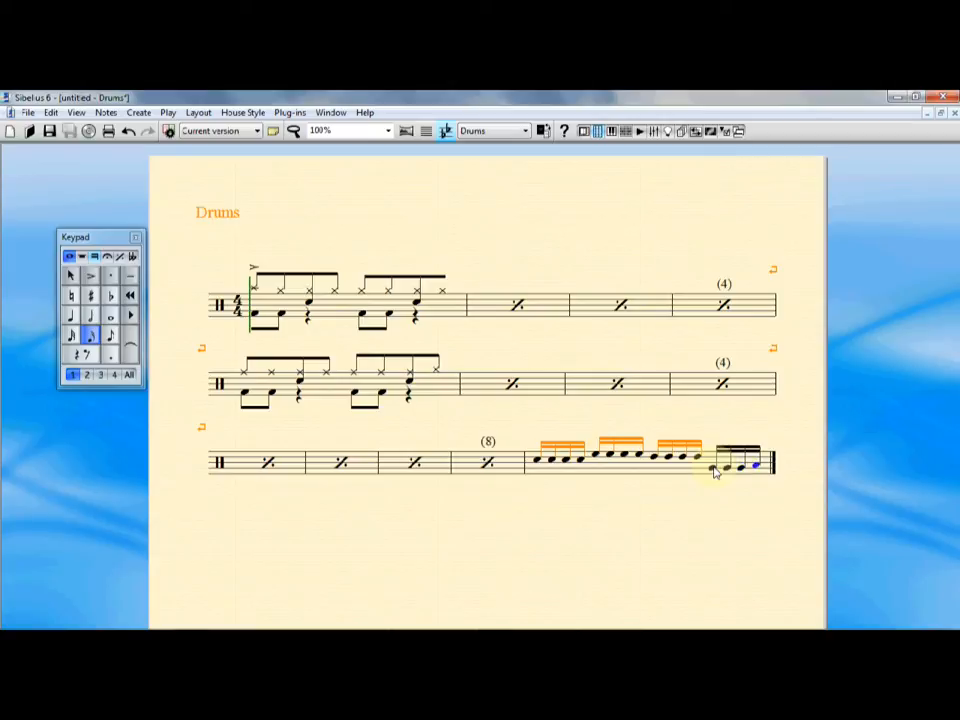
pyautogui.press('Down')
pyautogui.click(713, 468)
pyautogui.press('Up')
pyautogui.press('Down')
# Clear the sixteenth-note fill from the final bar
pyautogui.click(660, 472)
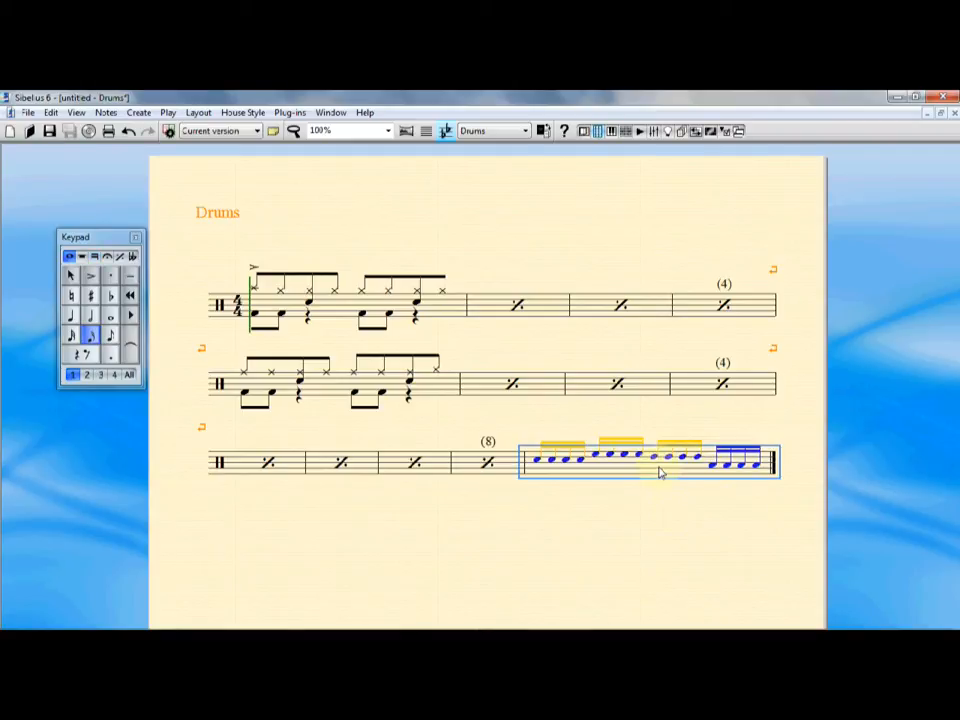
pyautogui.press('Delete')
pyautogui.click(628, 507)
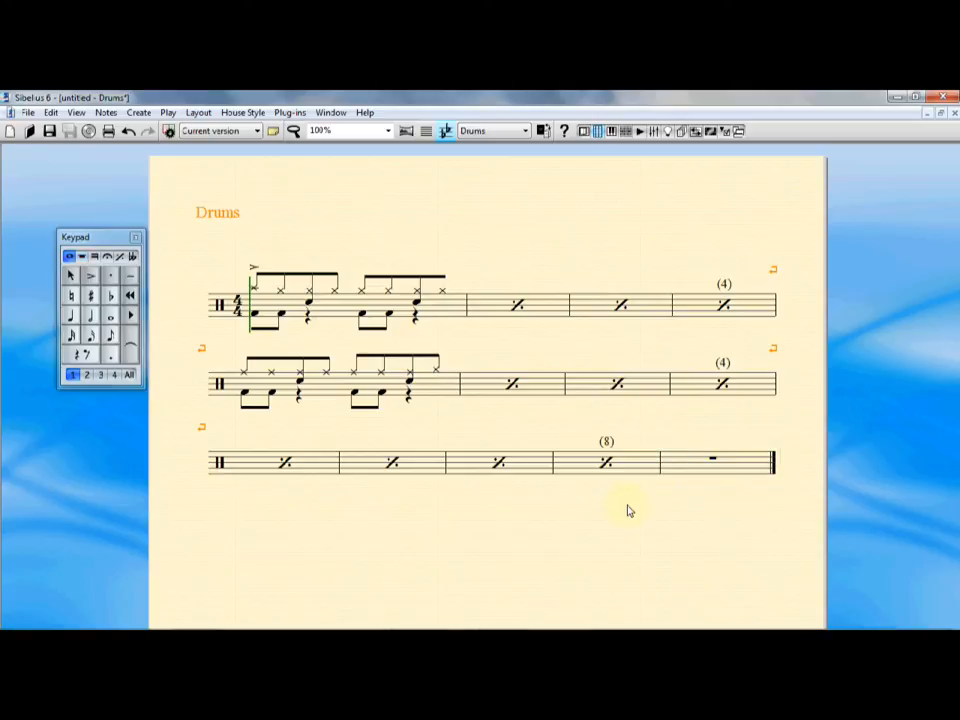
# Enter four quarter notes on the middle line of the final bar and change them to slash noteheads
pyautogui.click(71, 318)
pyautogui.click(673, 465)
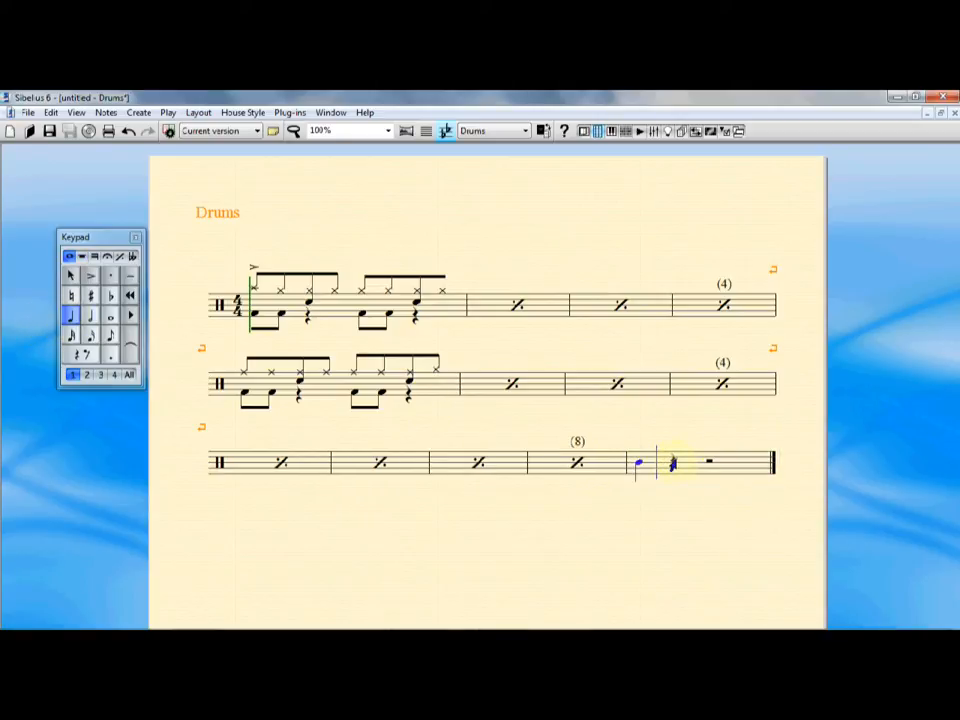
pyautogui.press('r')
pyautogui.press('r')
pyautogui.press('r')
pyautogui.press('Escape')
pyautogui.click(682, 474)
pyautogui.hotkey('alt', 'shift', '3')
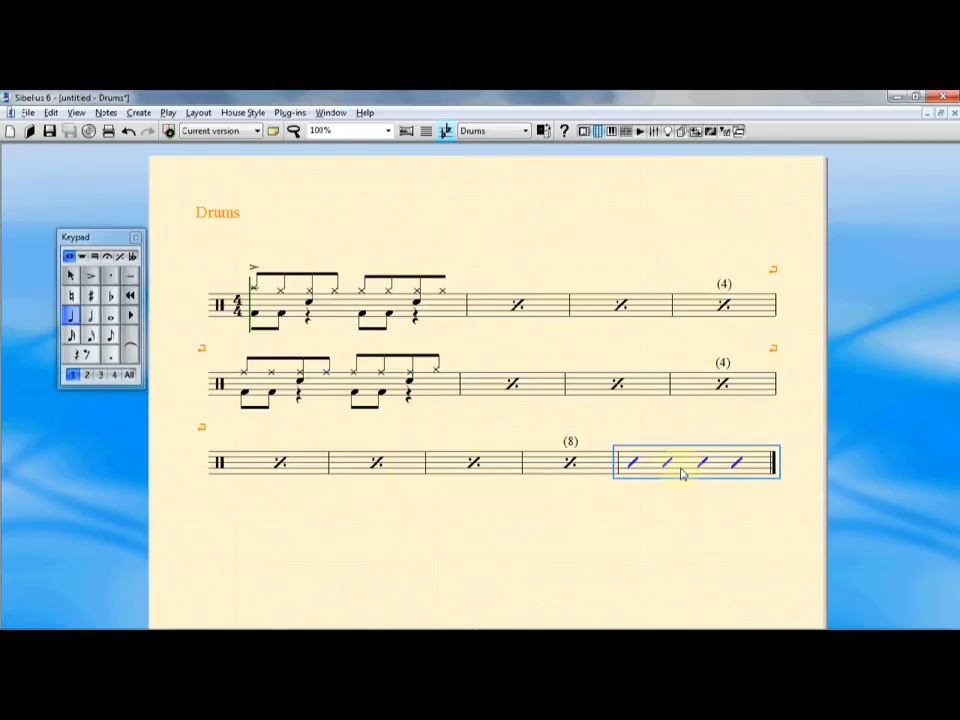
# Try adding the technique text "Fill" above the final bar's first slash
pyautogui.click(684, 488)
pyautogui.hotkey('ctrl', 't')
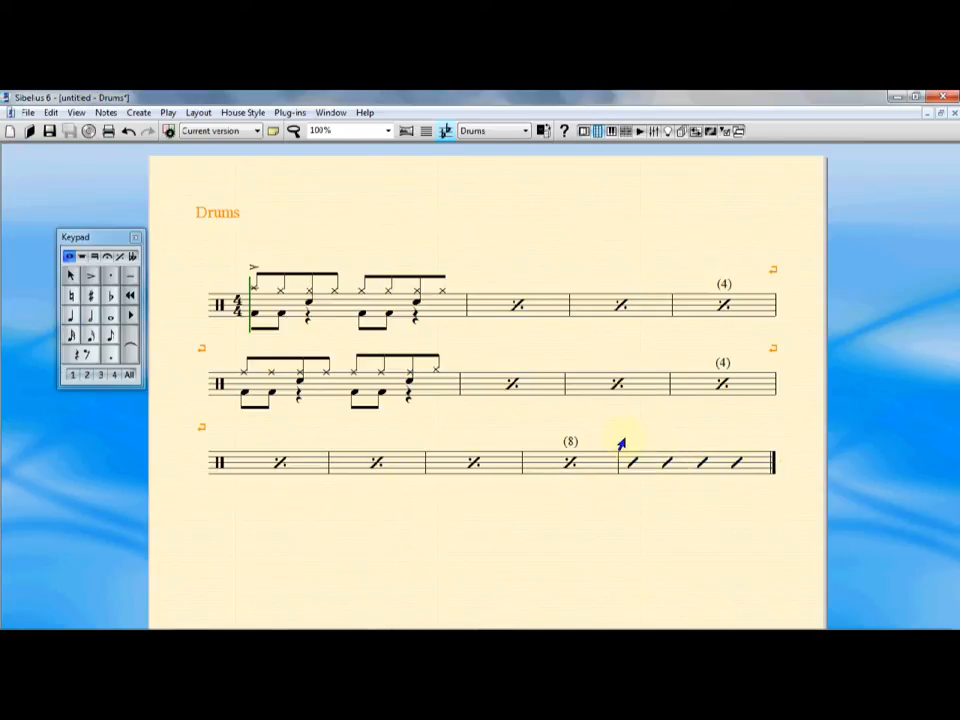
pyautogui.click(638, 441)
pyautogui.write('Fill')
pyautogui.click(681, 534)
pyautogui.press('Delete')
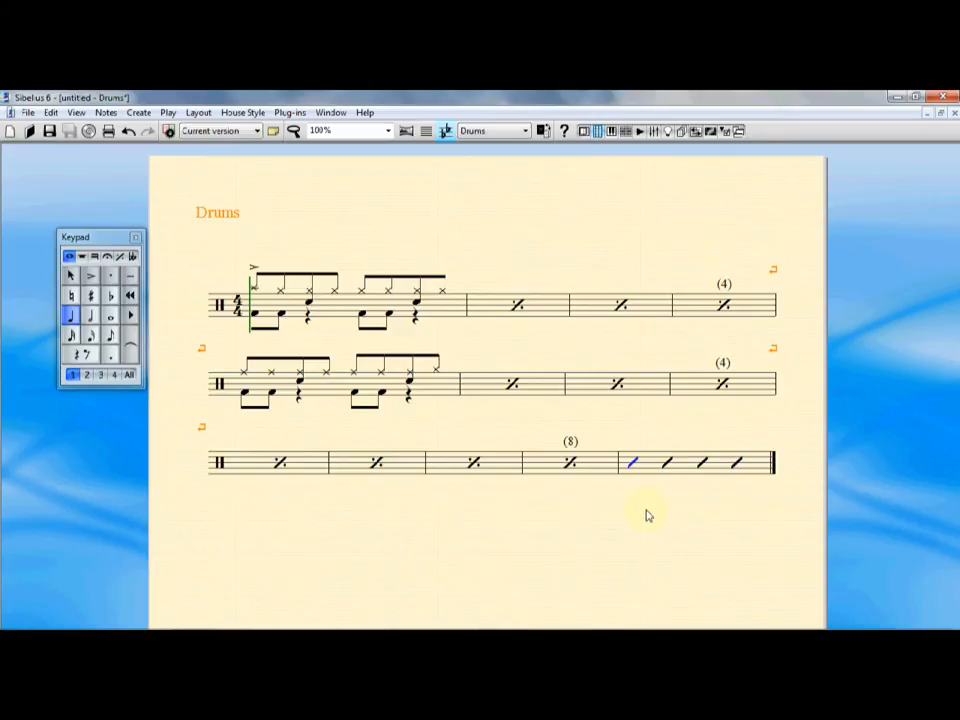
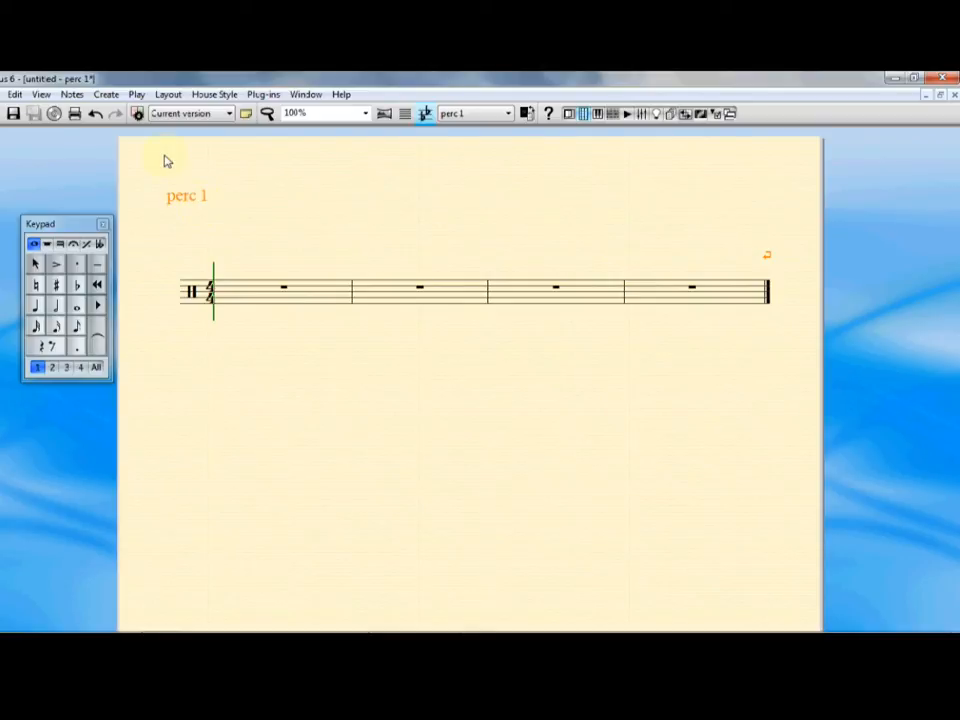
# Add a top-left instrument name list to the perc 1 part reading Shaker, Cowbell, Sus Cym, Wood Block, Congas, and lower the staff beneath it
pyautogui.click(108, 94)
pyautogui.moveTo(138, 302)
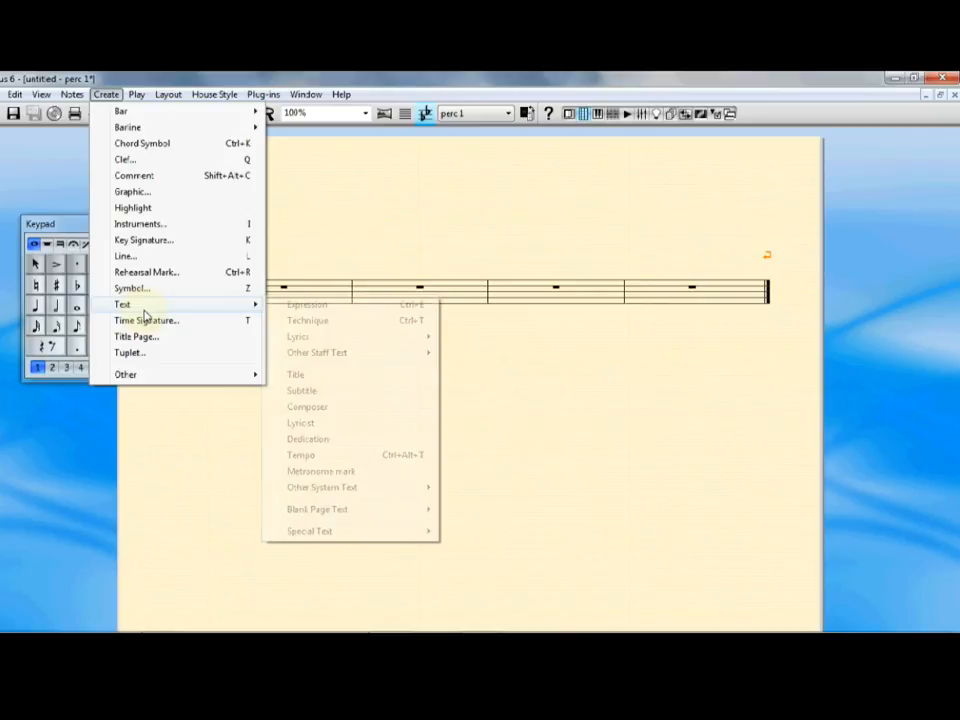
pyautogui.moveTo(350, 534)
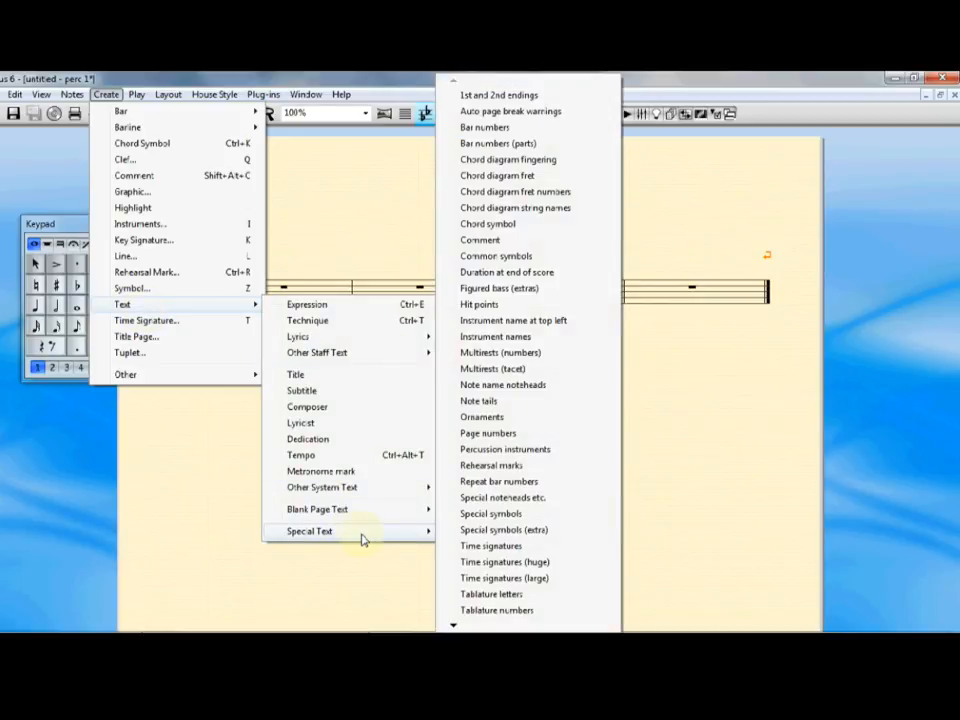
pyautogui.click(495, 321)
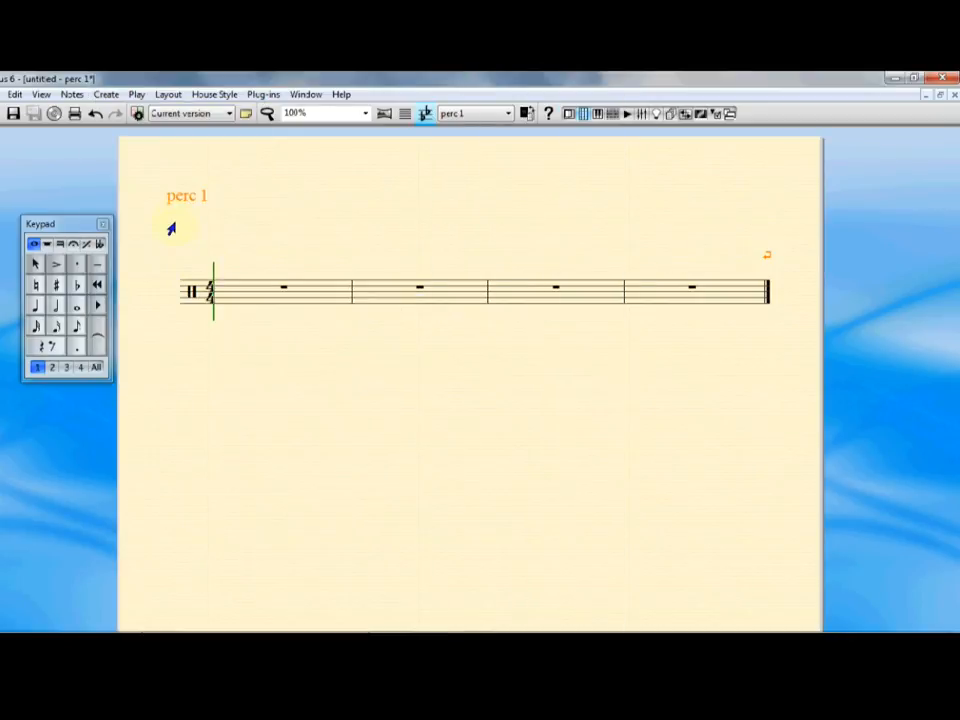
pyautogui.press('Escape')
pyautogui.write('Shaker')
pyautogui.press('Return')
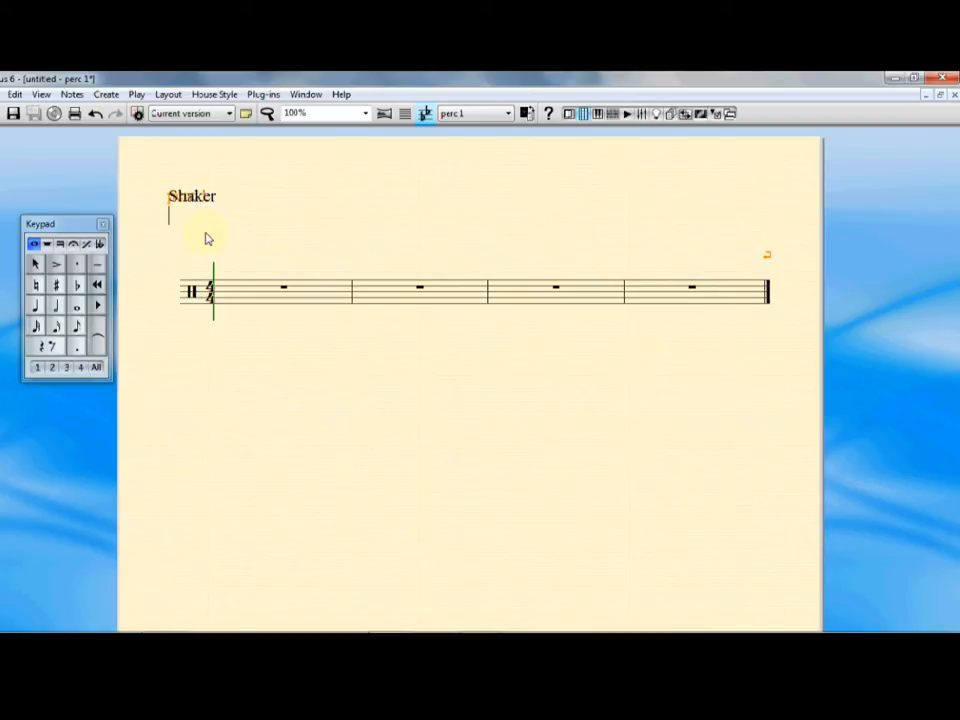
pyautogui.write('Cowbell')
pyautogui.press('Return')
pyautogui.write('Sus Cy')
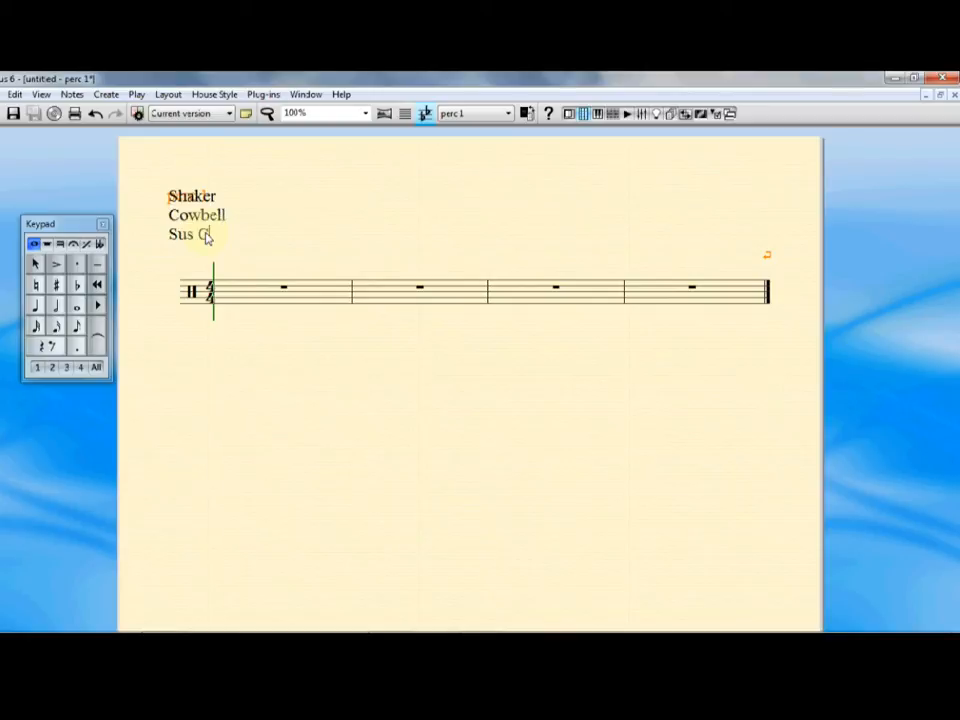
pyautogui.write('m')
pyautogui.press('Return')
pyautogui.write('Wood Block')
pyautogui.press('Return')
pyautogui.write('Congas')
pyautogui.press('Escape')
pyautogui.click(255, 313)
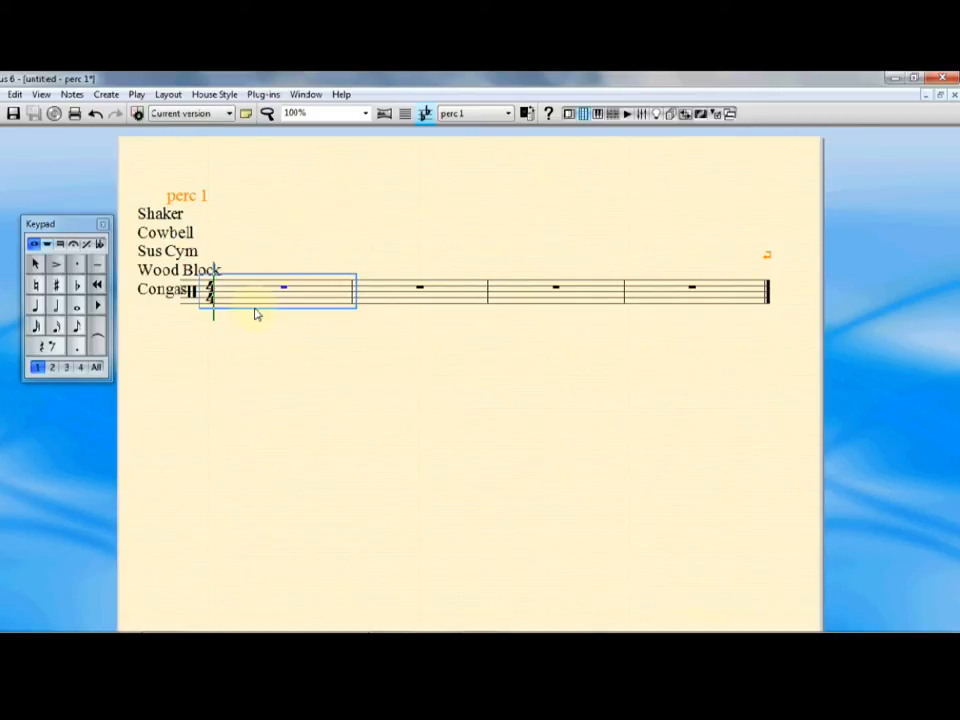
# Rename the part to "Perc 1" in the Score Info
pyautogui.doubleClick(202, 196)
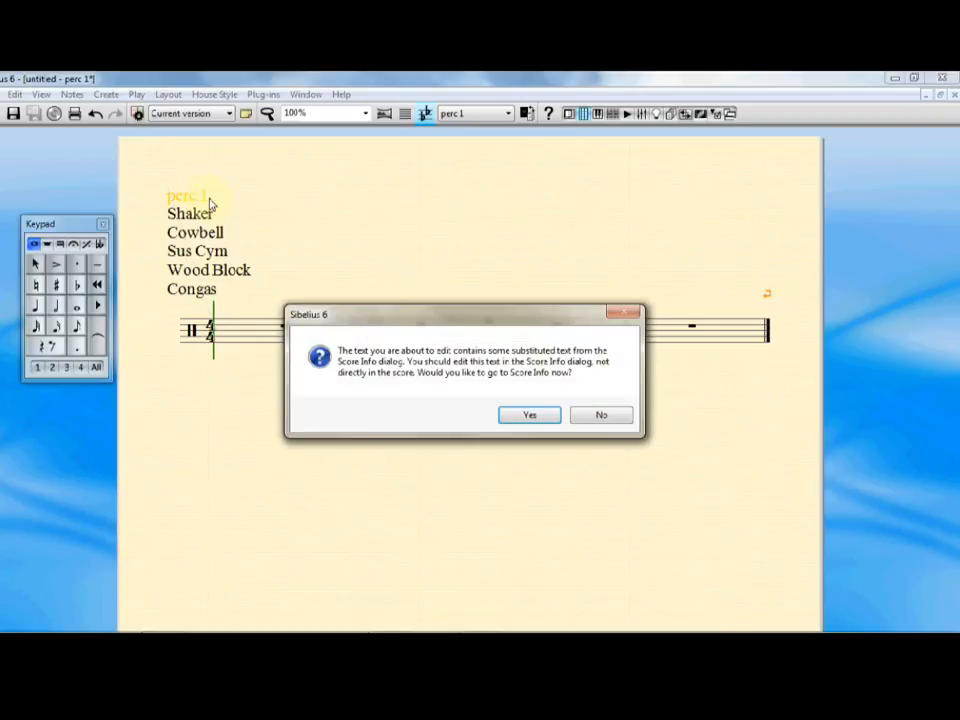
pyautogui.click(519, 416)
pyautogui.press('BackSpace')
pyautogui.write('Perc 1')
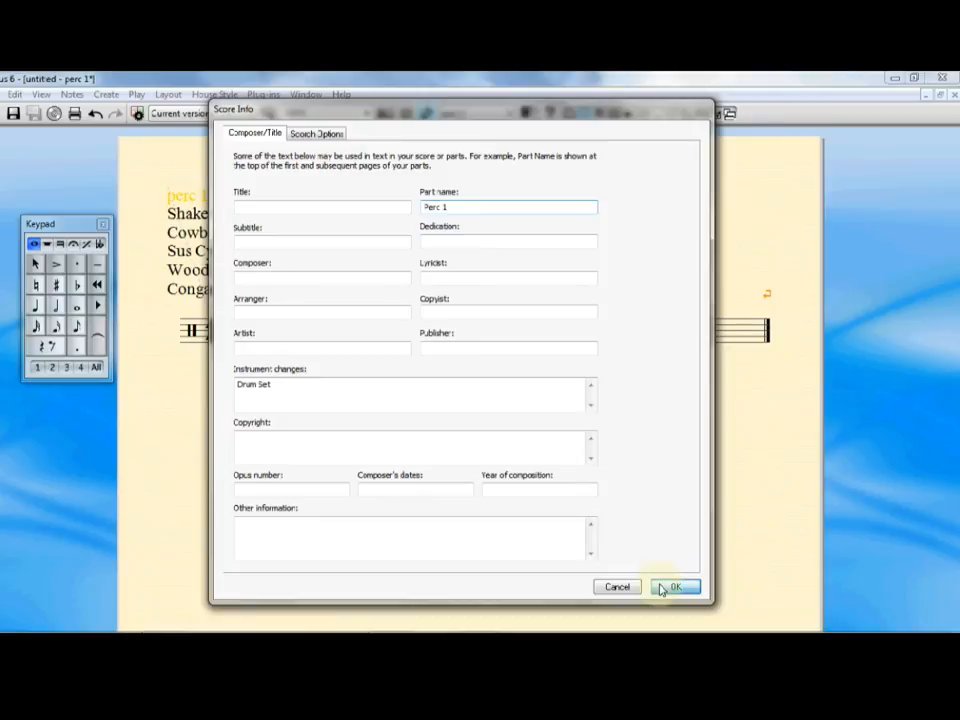
pyautogui.click(662, 586)
# Reduce the text size of the instrument list under the part name to 12
pyautogui.click(192, 249)
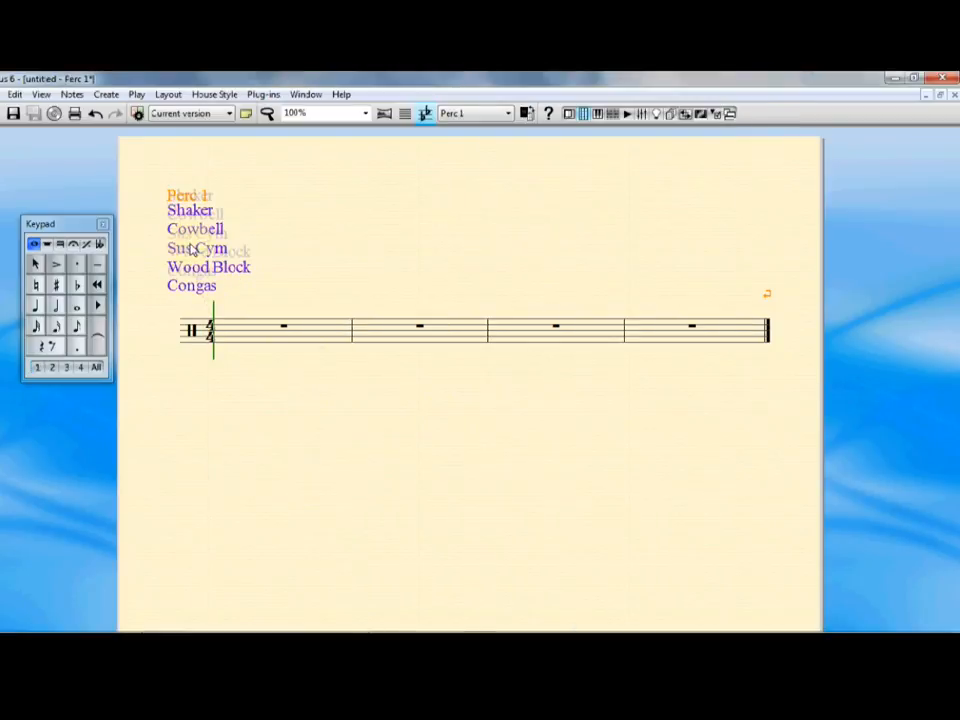
pyautogui.click(306, 94)
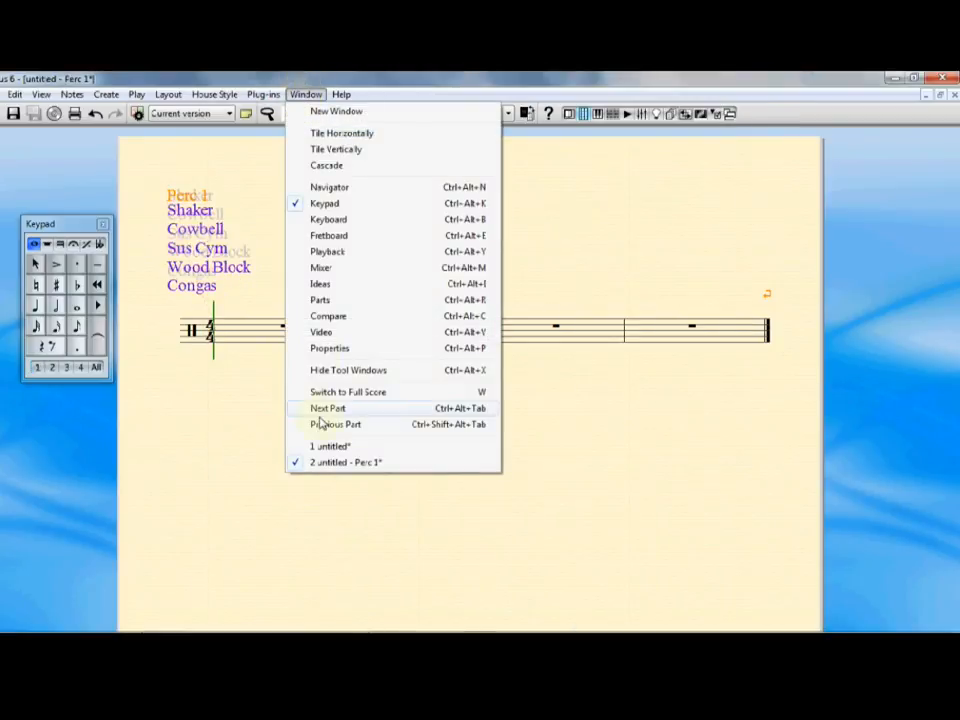
pyautogui.click(318, 348)
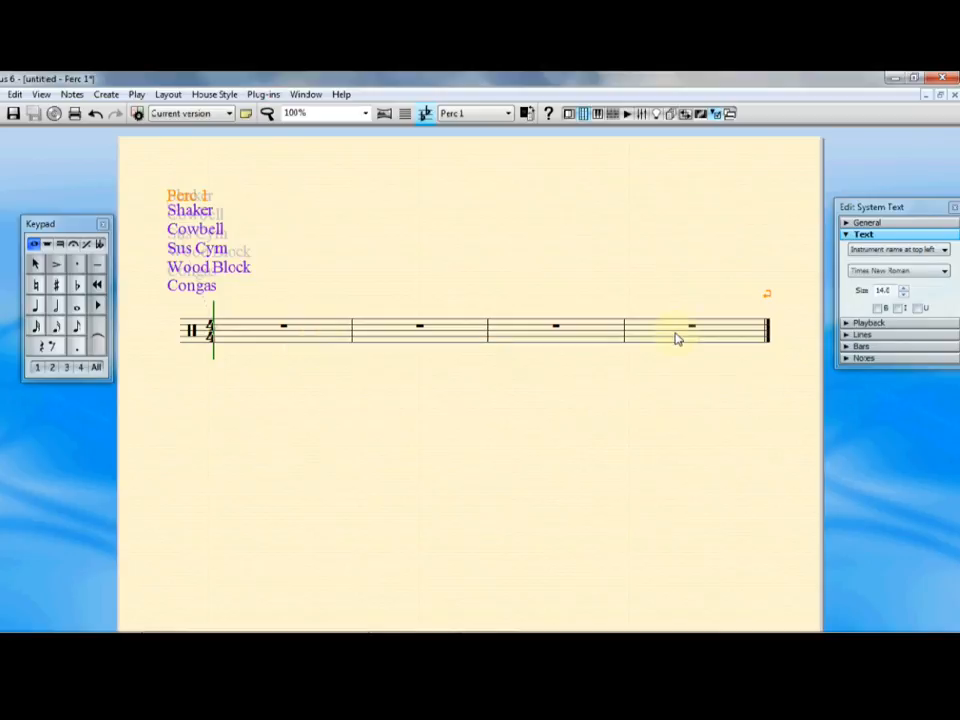
pyautogui.click(904, 294)
pyautogui.click(904, 294)
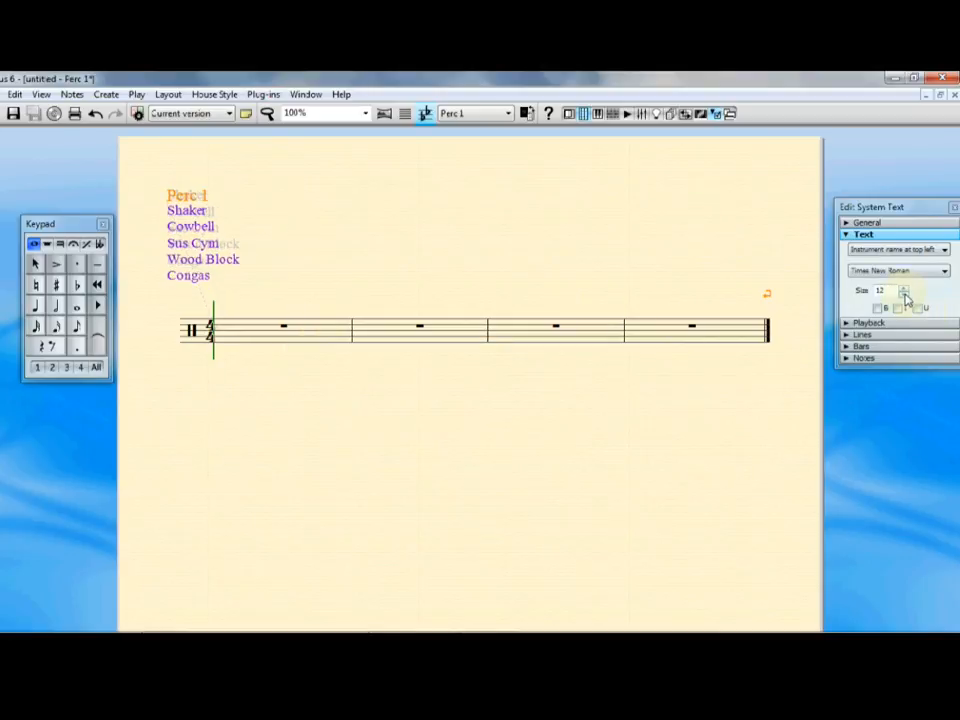
pyautogui.click(349, 291)
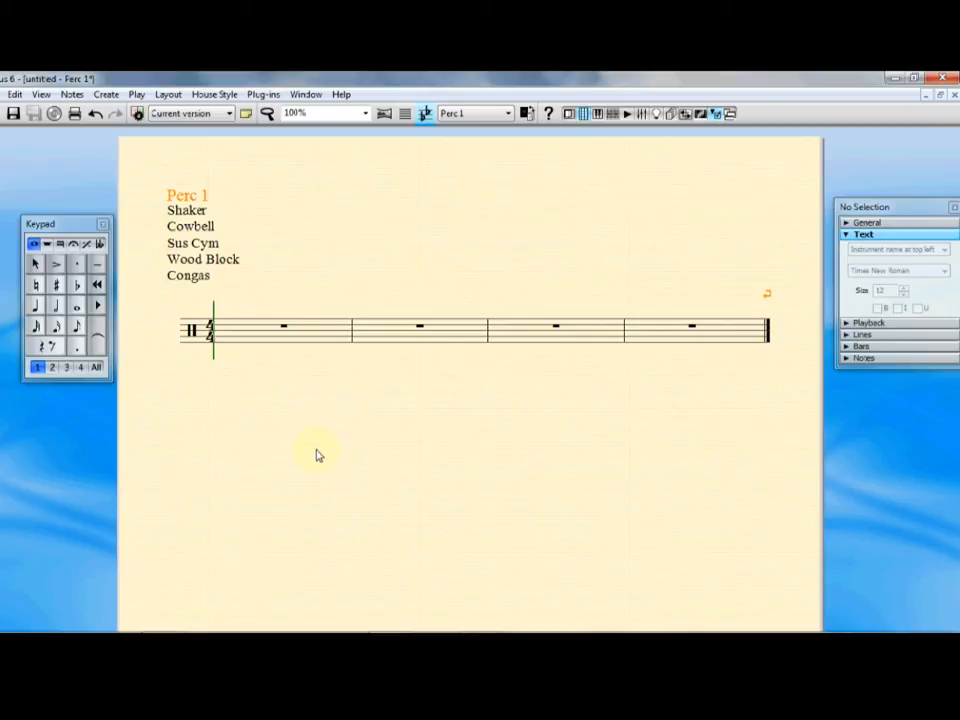
pyautogui.click(954, 207)
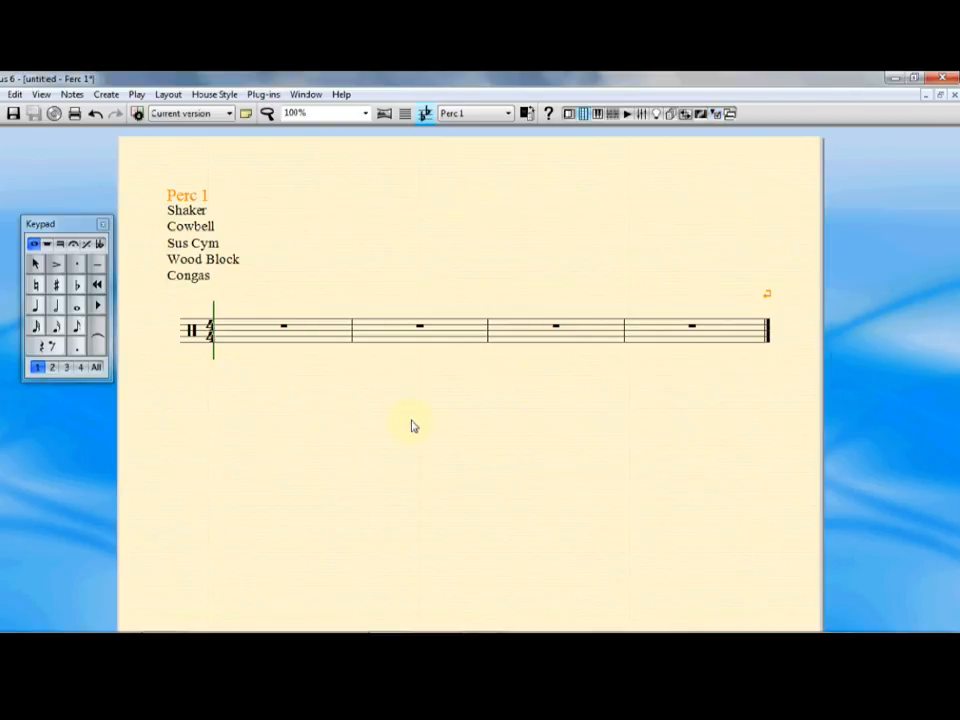
# Fill the first bar with sixteen sixteenth notes in the space just above the staff
pyautogui.click(56, 326)
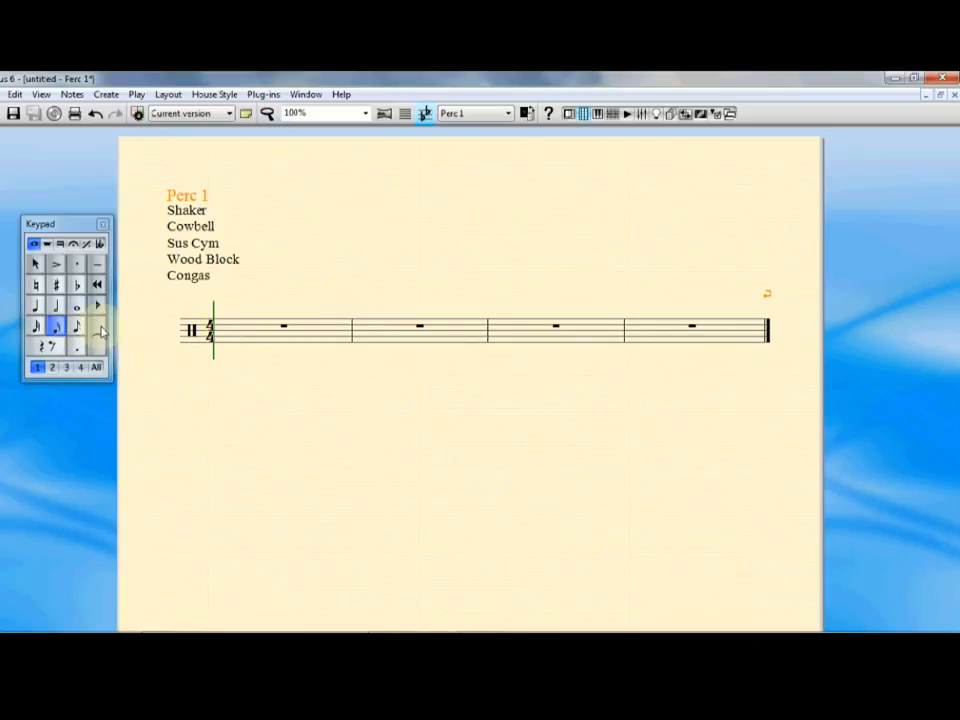
pyautogui.click(226, 316)
pyautogui.press('r')
pyautogui.press('r')
pyautogui.press('r')
pyautogui.press('r')
pyautogui.press('r')
pyautogui.press('r')
pyautogui.press('r')
pyautogui.press('r')
pyautogui.press('r')
pyautogui.press('r')
pyautogui.press('r')
pyautogui.press('r')
pyautogui.press('r')
pyautogui.press('r')
pyautogui.press('r')
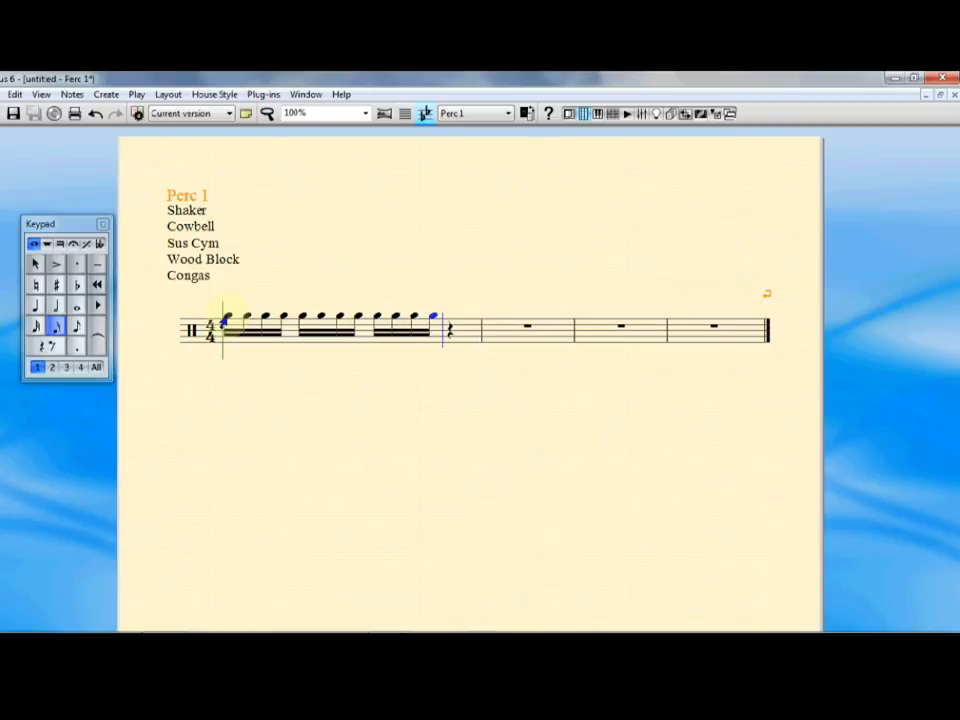
pyautogui.press('r')
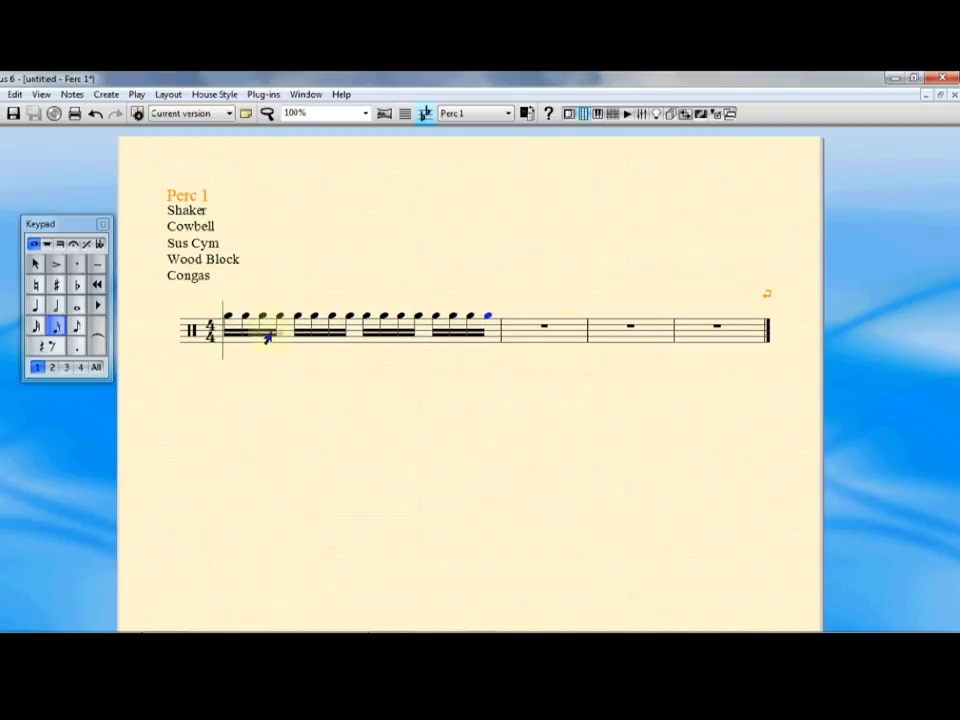
# Change all the first bar's sixteenth notes to cross noteheads and flip their stems upward
pyautogui.click(285, 345)
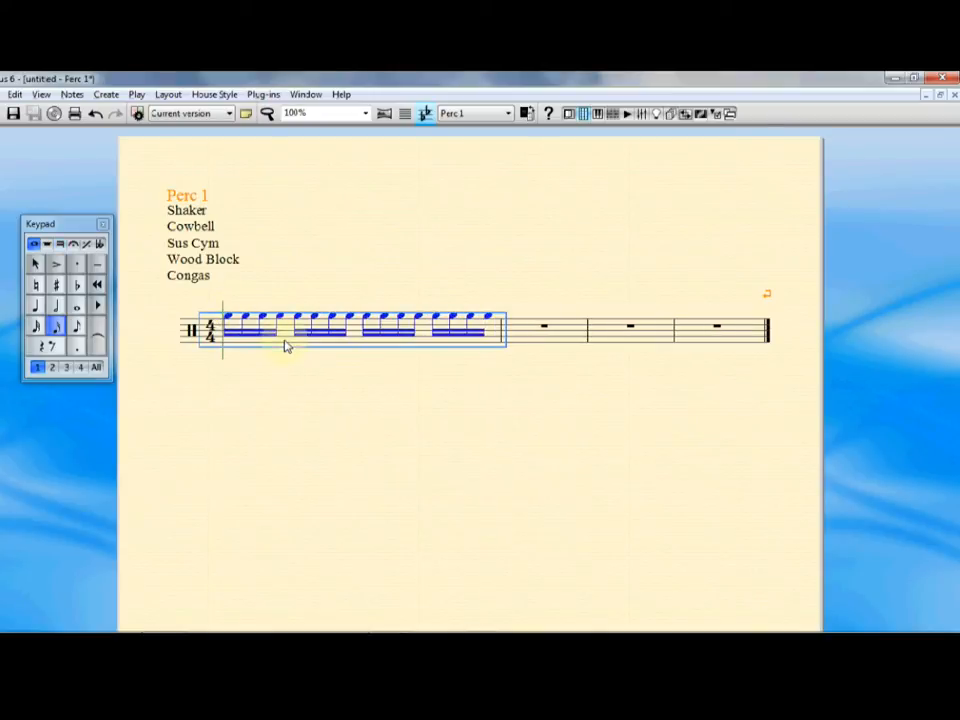
pyautogui.hotkey('alt', 'shift', '1')
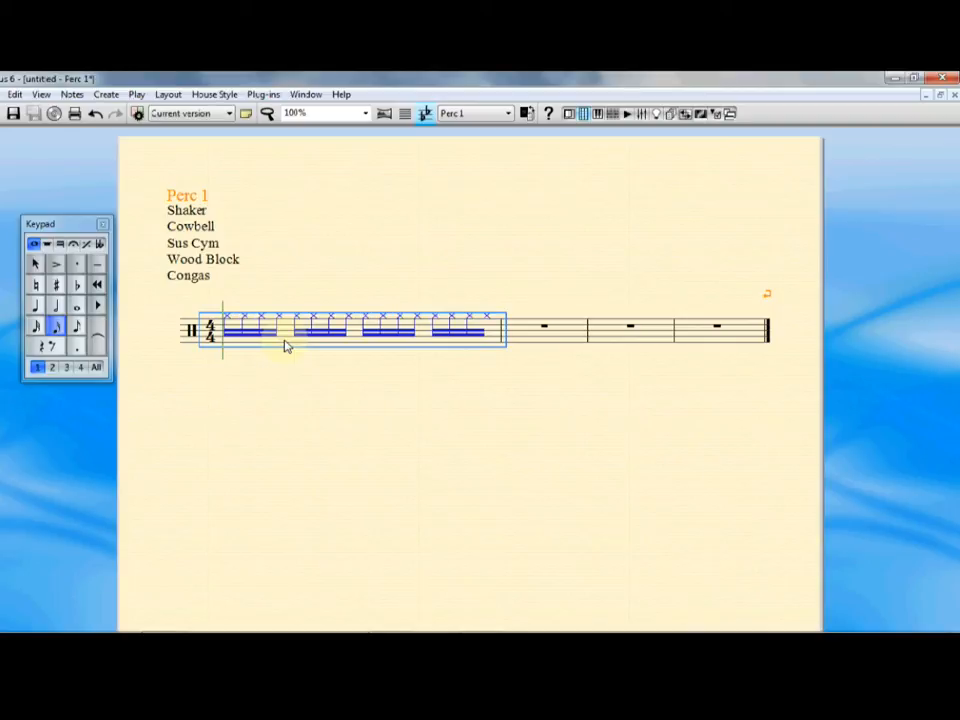
pyautogui.press('x')
pyautogui.click(272, 366)
# Label the start of the first bar with the technique text "Shaker"
pyautogui.hotkey('ctrl', 't')
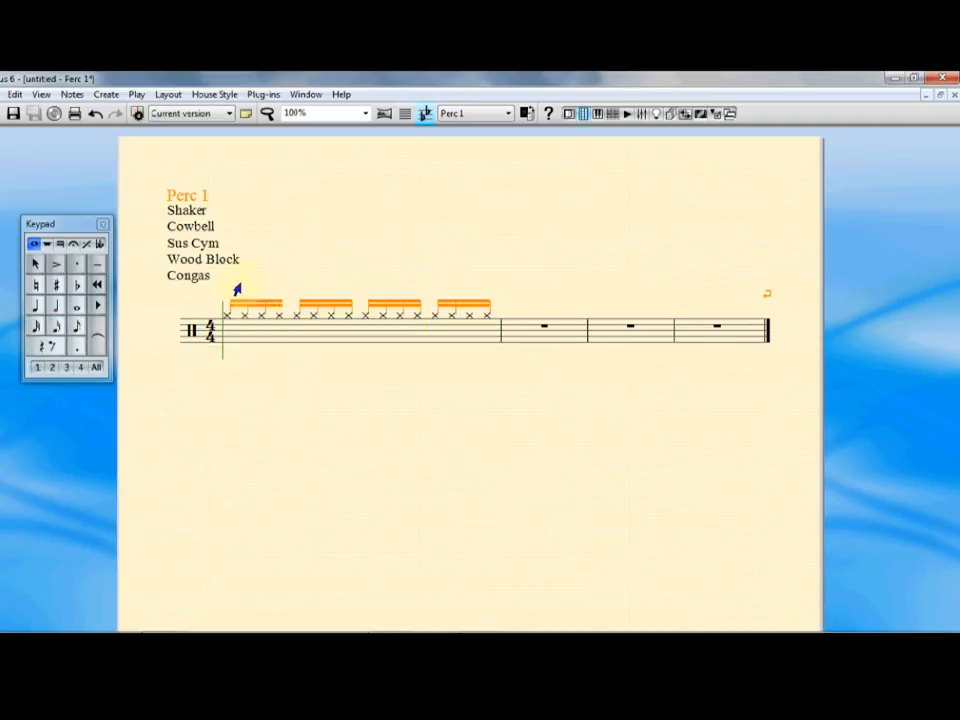
pyautogui.click(226, 293)
pyautogui.write('Shaker')
pyautogui.press('Escape')
# Change the first bar's fifth sixteenth note to a diamond notehead on the top line and label it "CW"
pyautogui.click(298, 318)
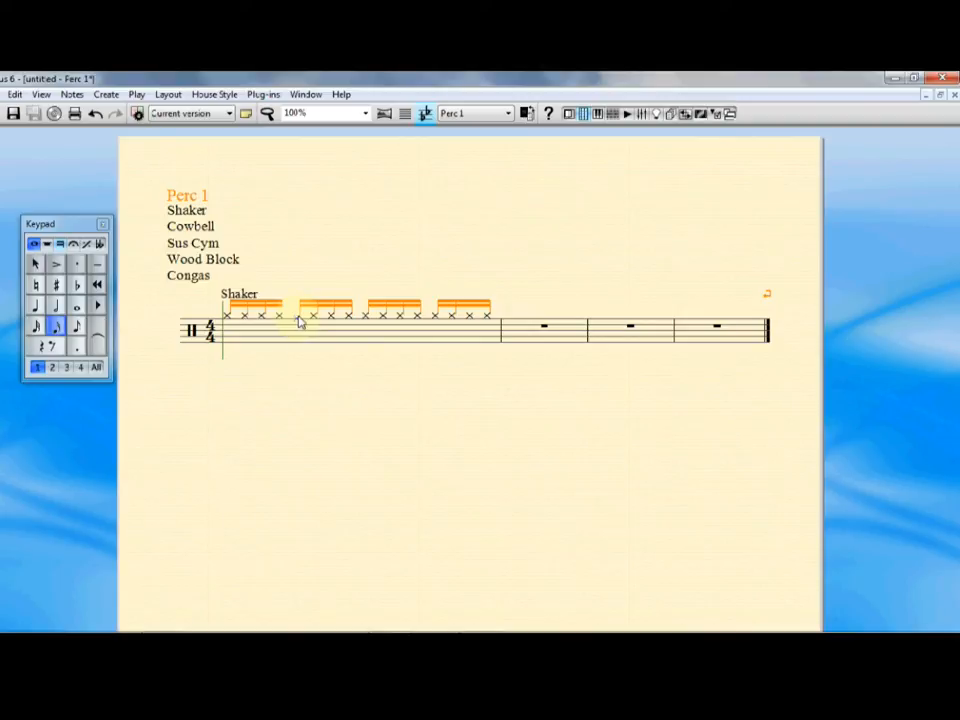
pyautogui.moveTo(299, 317); pyautogui.dragTo(300, 319)
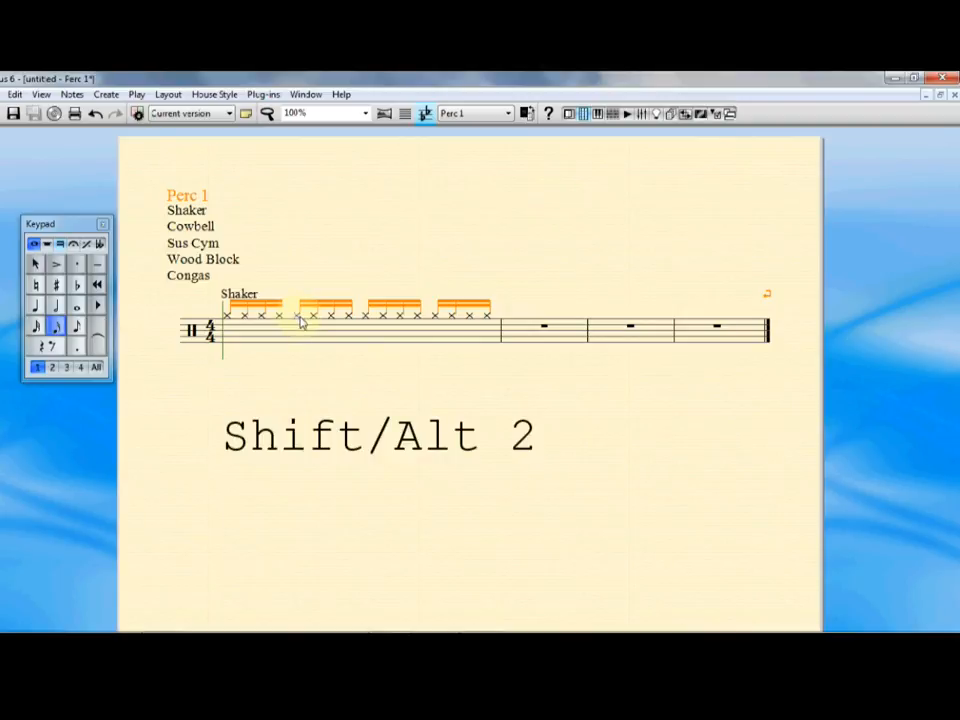
pyautogui.hotkey('shift', 'alt', '2')
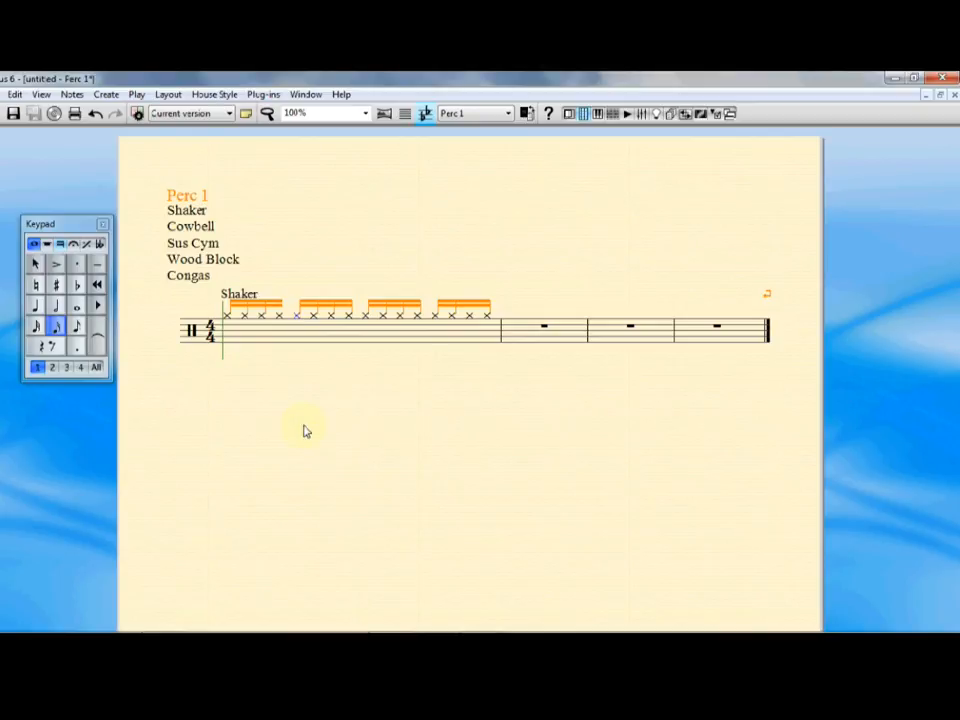
pyautogui.press('Down')
pyautogui.press('Down')
pyautogui.hotkey('ctrl', 't')
pyautogui.write('Cw')
pyautogui.click(336, 388)
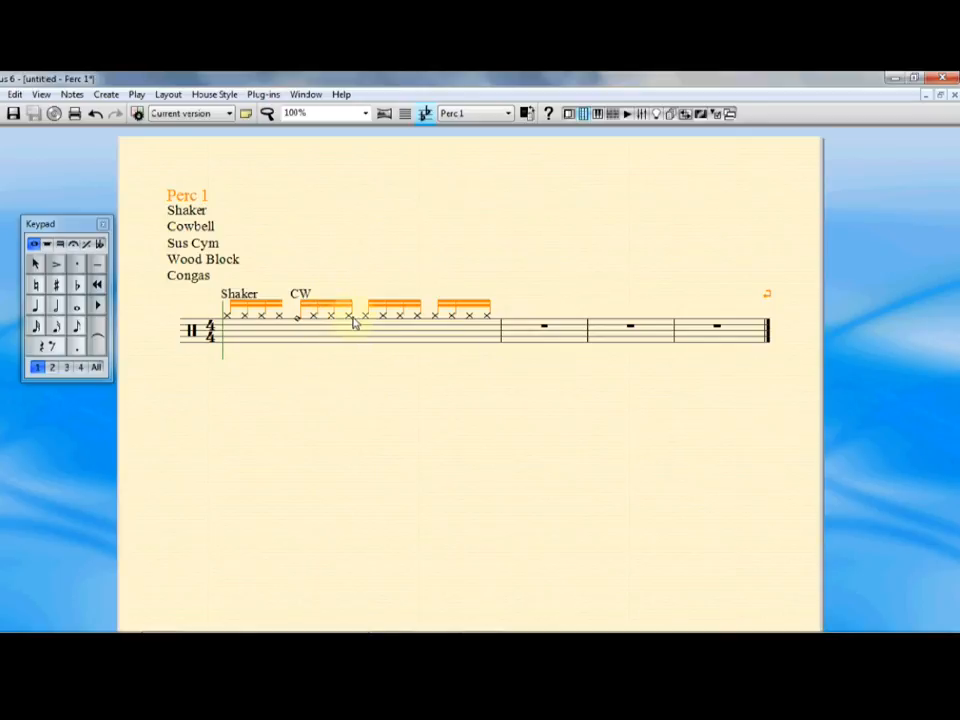
# Lower the first bar's ninth sixteenth note to the second space from the top of the staff and label it "Wb"
pyautogui.moveTo(367, 316); pyautogui.dragTo(366, 328)
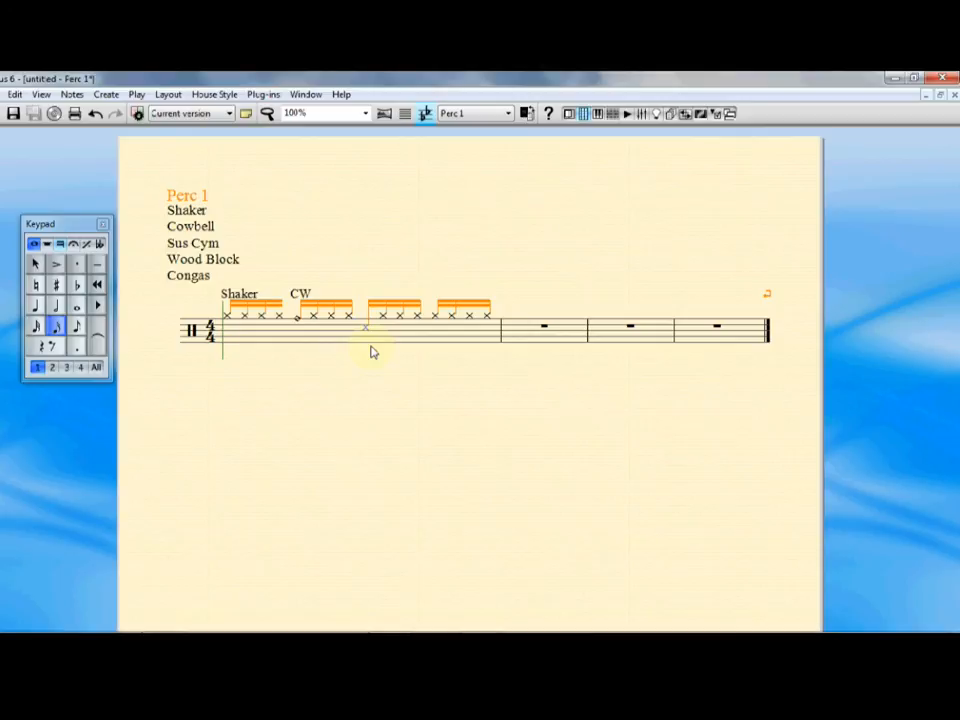
pyautogui.hotkey('ctrl', 't')
pyautogui.write('Wb')
pyautogui.press('Escape')
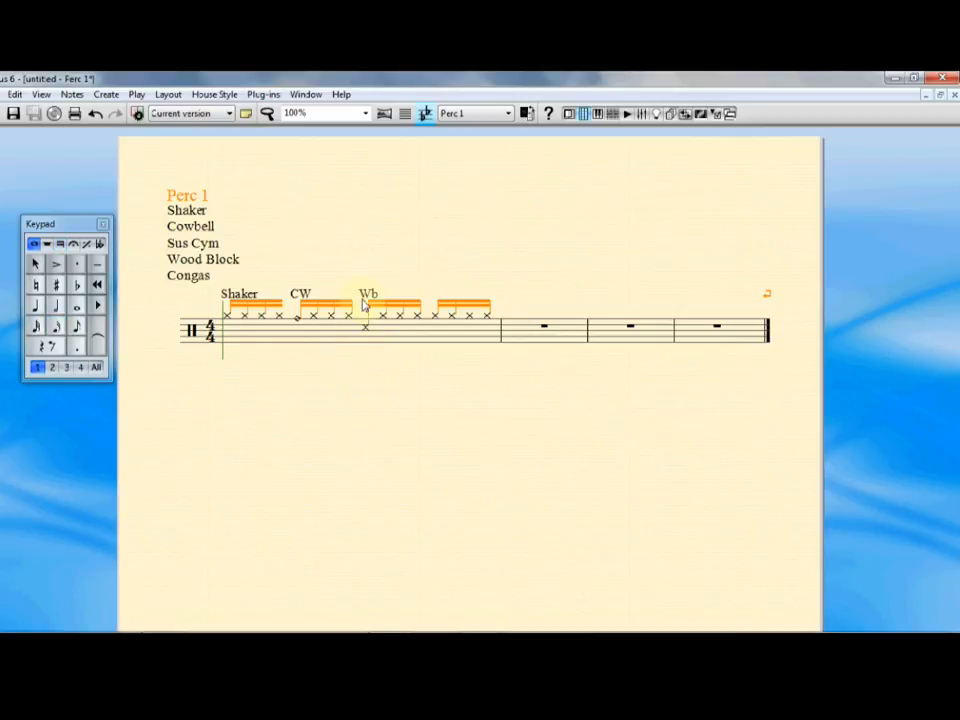
# Enter a quarter note in the second bar's upper-middle space, followed by two eighth notes in the top space
pyautogui.click(75, 326)
pyautogui.click(521, 332)
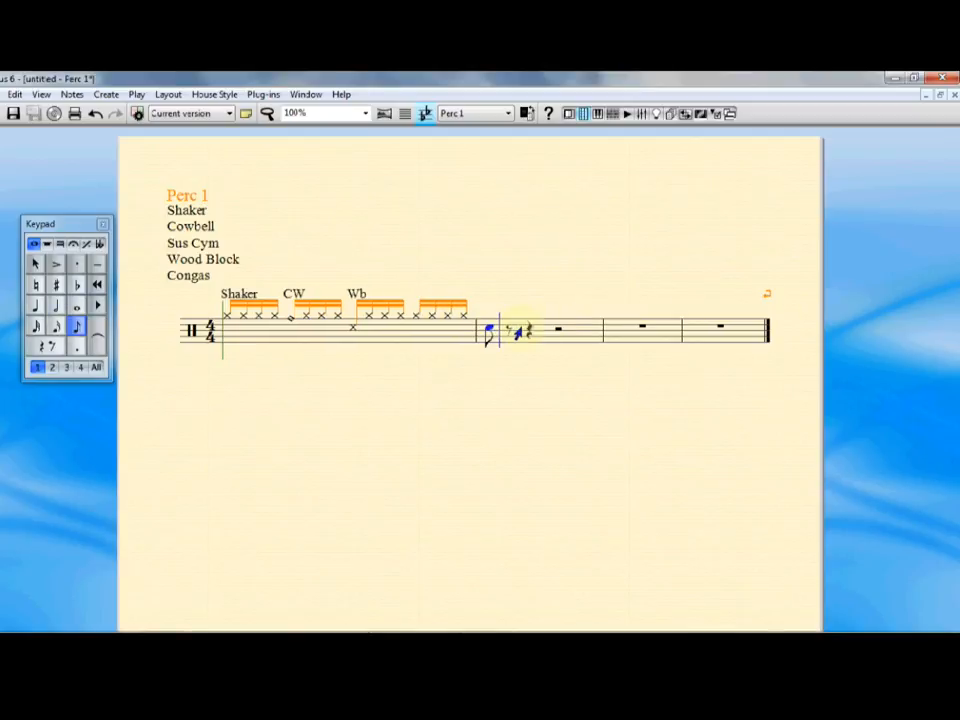
pyautogui.click(524, 329)
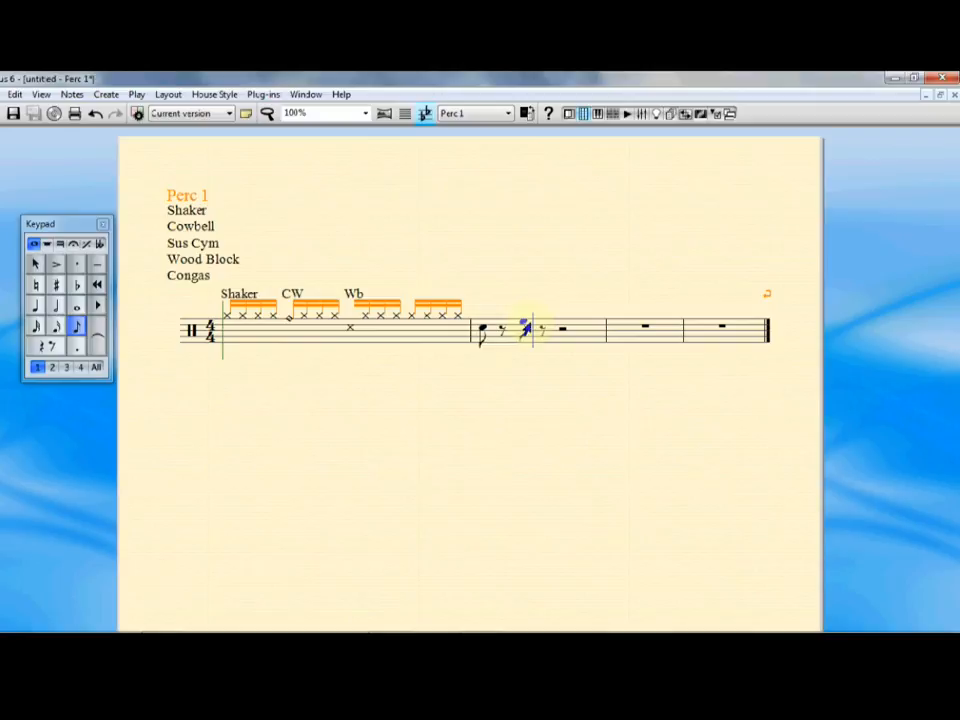
pyautogui.click(538, 325)
pyautogui.click(483, 330)
pyautogui.press('5')
pyautogui.press('Escape')
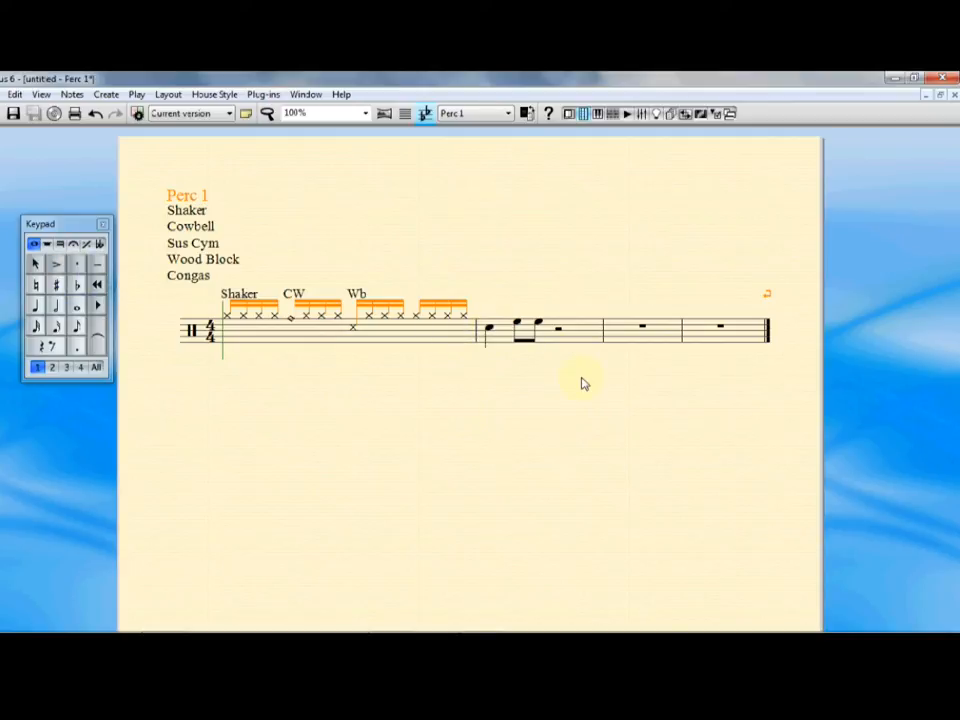
# Add a staccato to the second bar's quarter note and a tenuto to its last eighth note
pyautogui.click(489, 330)
pyautogui.click(76, 264)
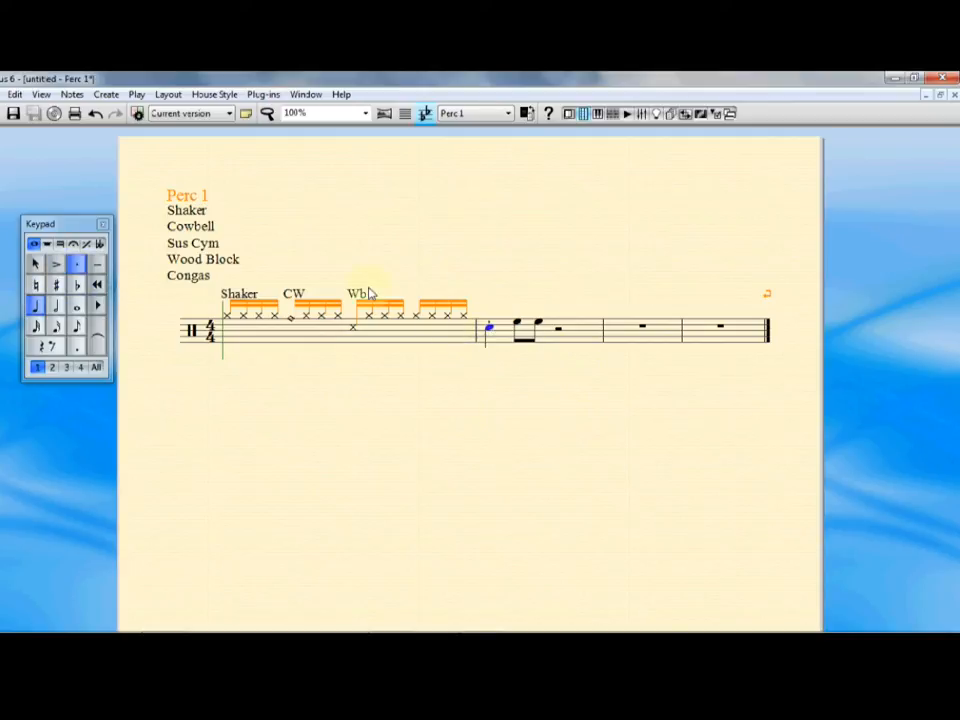
pyautogui.click(538, 326)
pyautogui.click(97, 264)
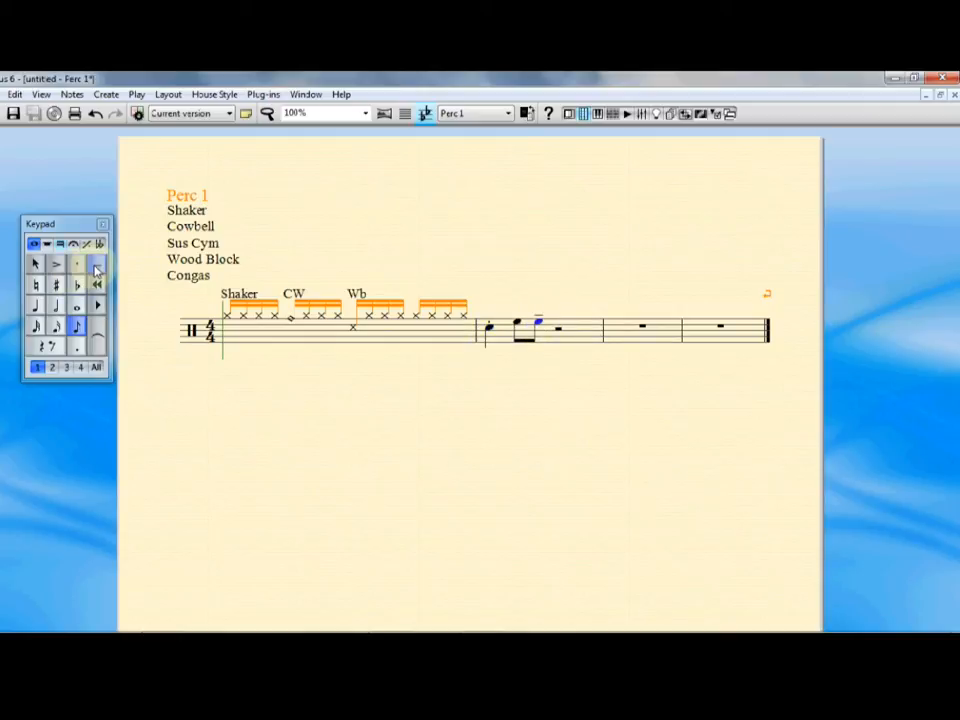
pyautogui.click(429, 384)
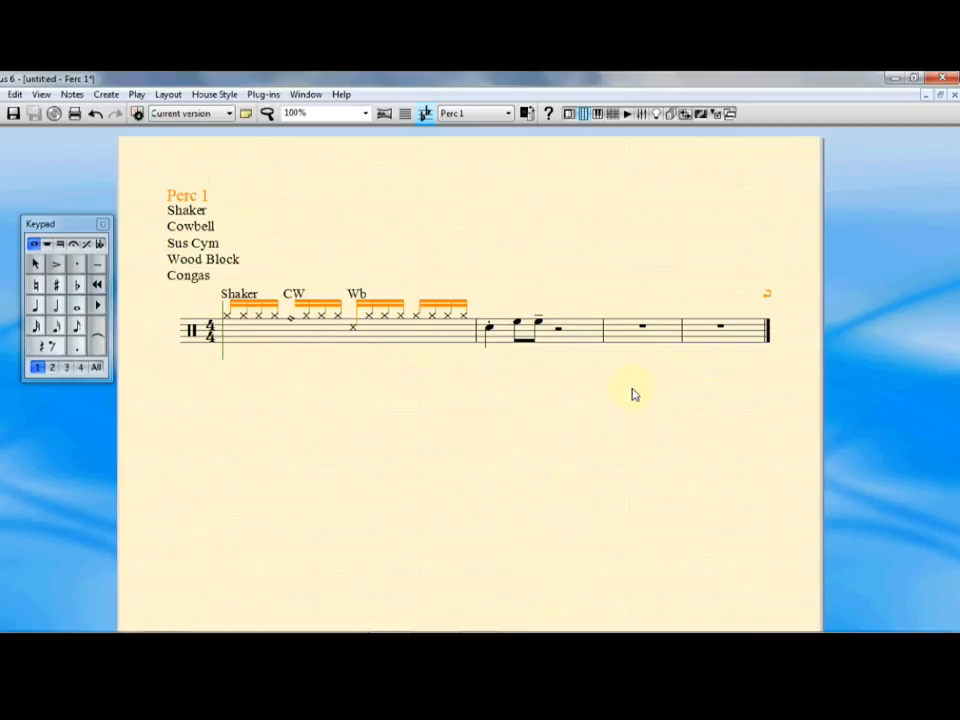
# Lower the second bar's first eighth note to the quarter note's space and raise the first bar's "Wb" note back above the staff
pyautogui.click(518, 327)
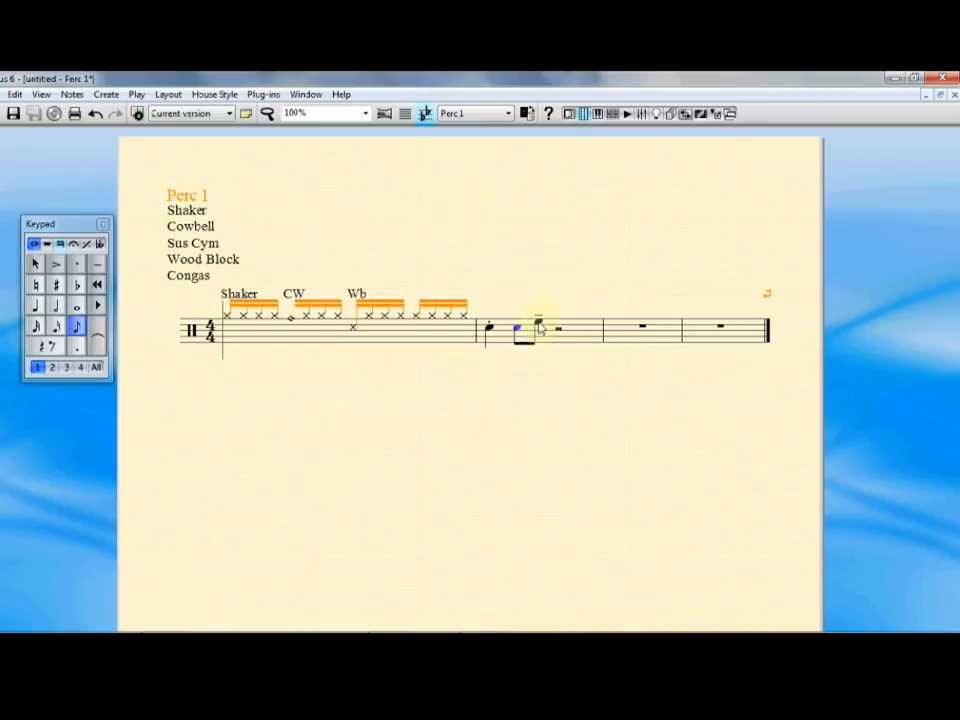
pyautogui.click(291, 320)
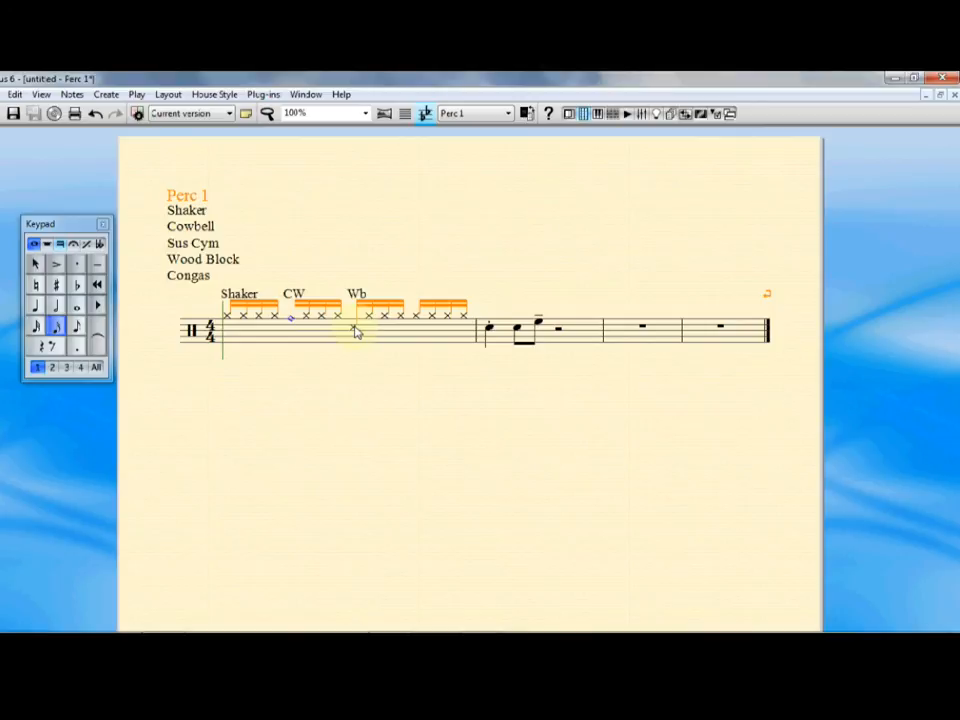
pyautogui.moveTo(355, 327); pyautogui.dragTo(355, 317)
pyautogui.press('Escape')
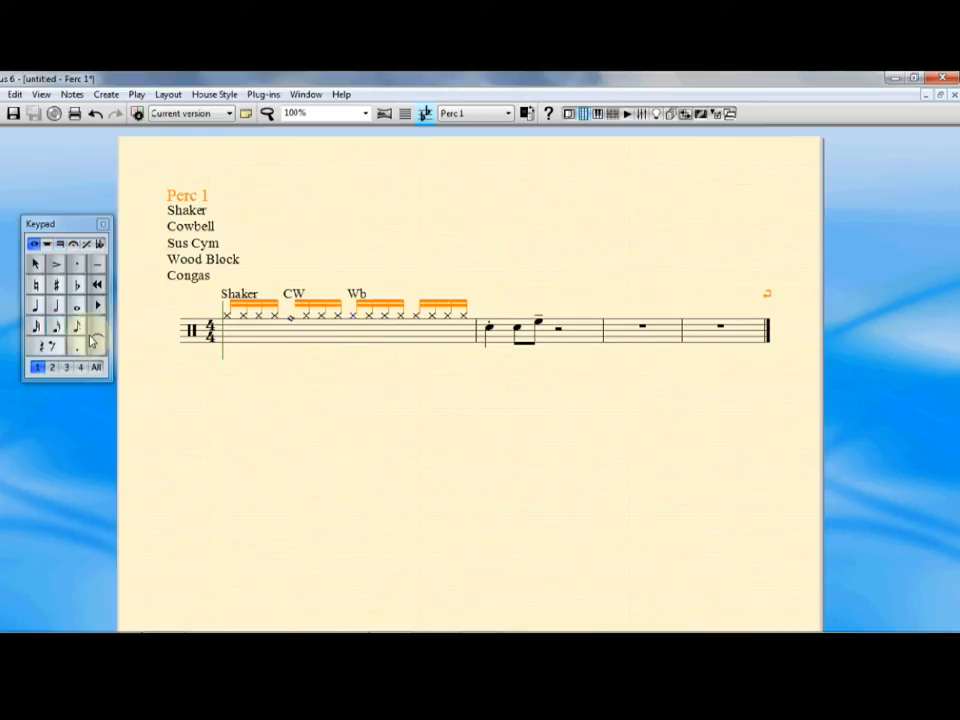
# Add a voice 4 quarter note with a cross notehead just below the staff on the first bar's first beat
pyautogui.click(32, 248)
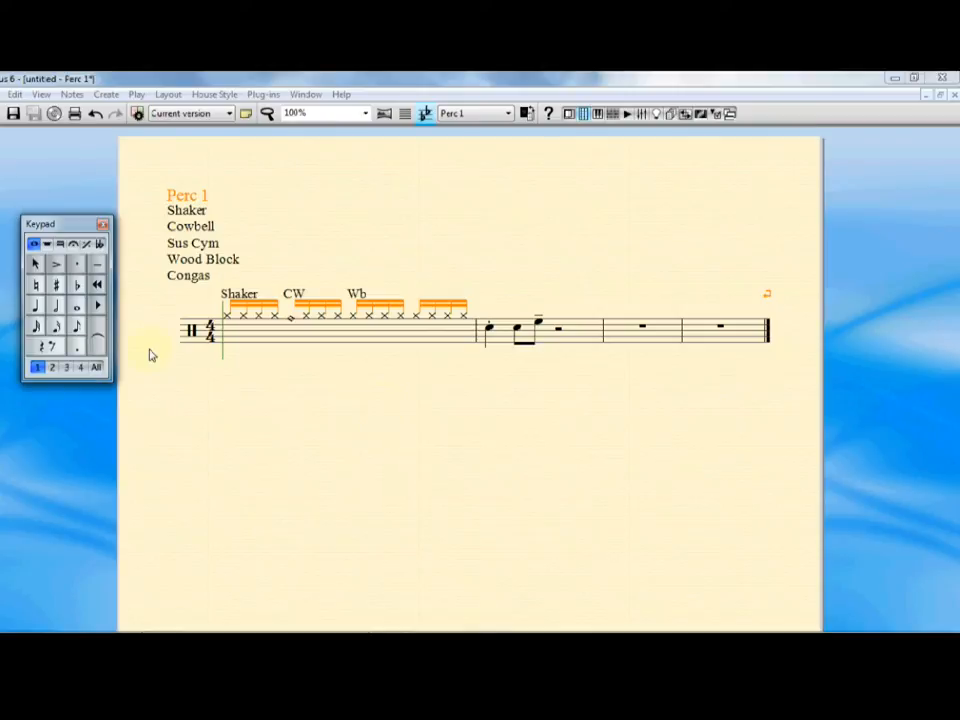
pyautogui.click(83, 371)
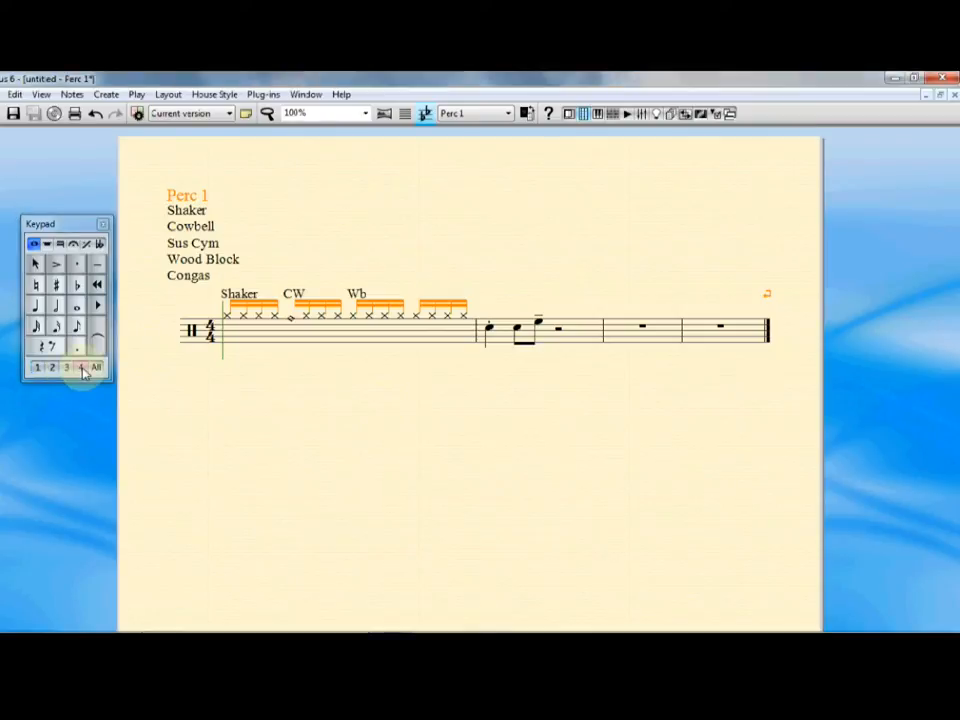
pyautogui.click(36, 310)
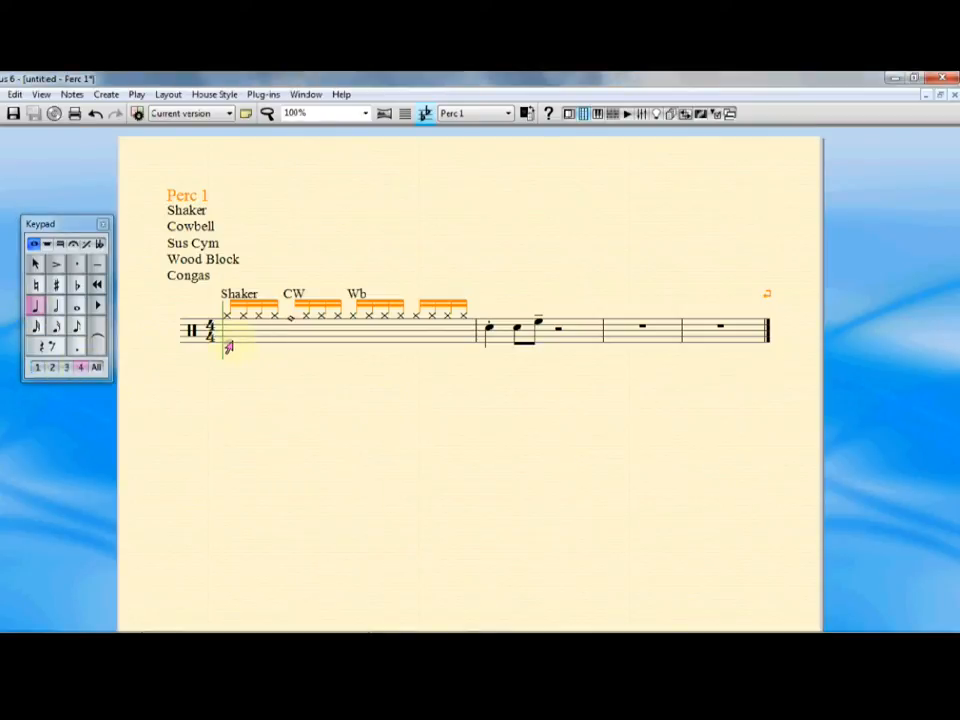
pyautogui.click(225, 350)
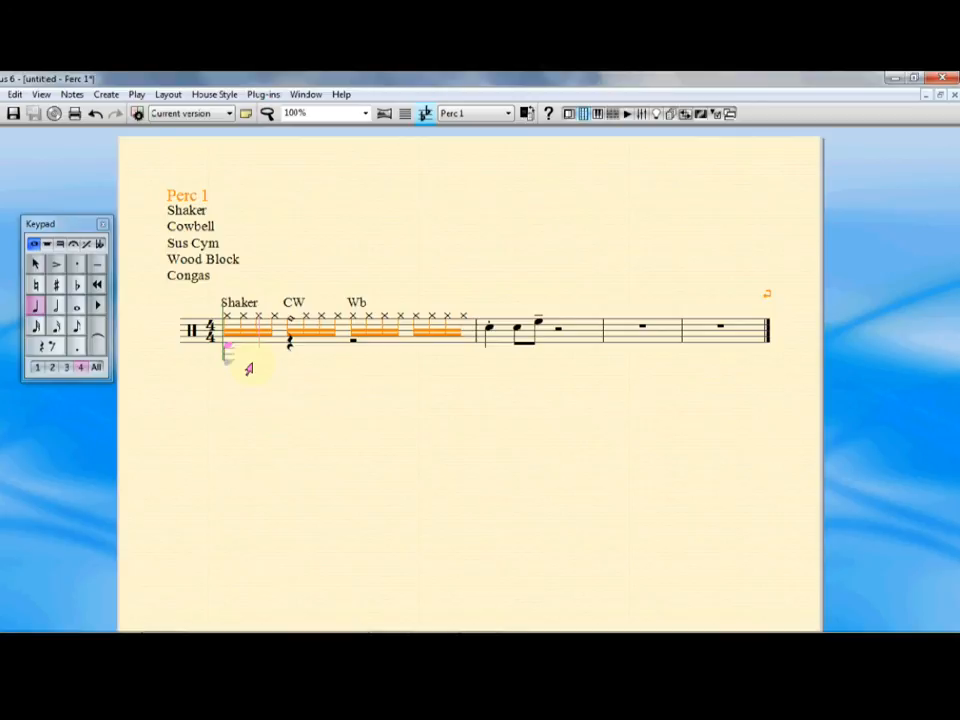
pyautogui.press('Escape')
# Flip the stems of the first bar's first two sixteenth-note groups upward
pyautogui.click(228, 318)
pyautogui.press('x')
pyautogui.click(291, 320)
pyautogui.press('x')
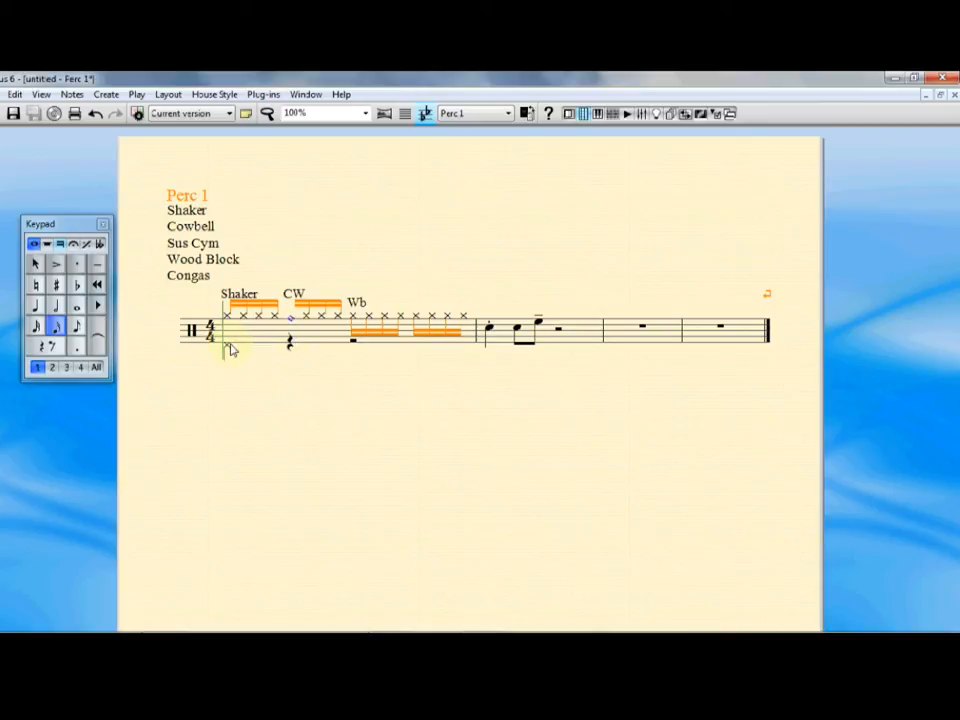
pyautogui.click(223, 373)
pyautogui.hotkey('ctrl', 't')
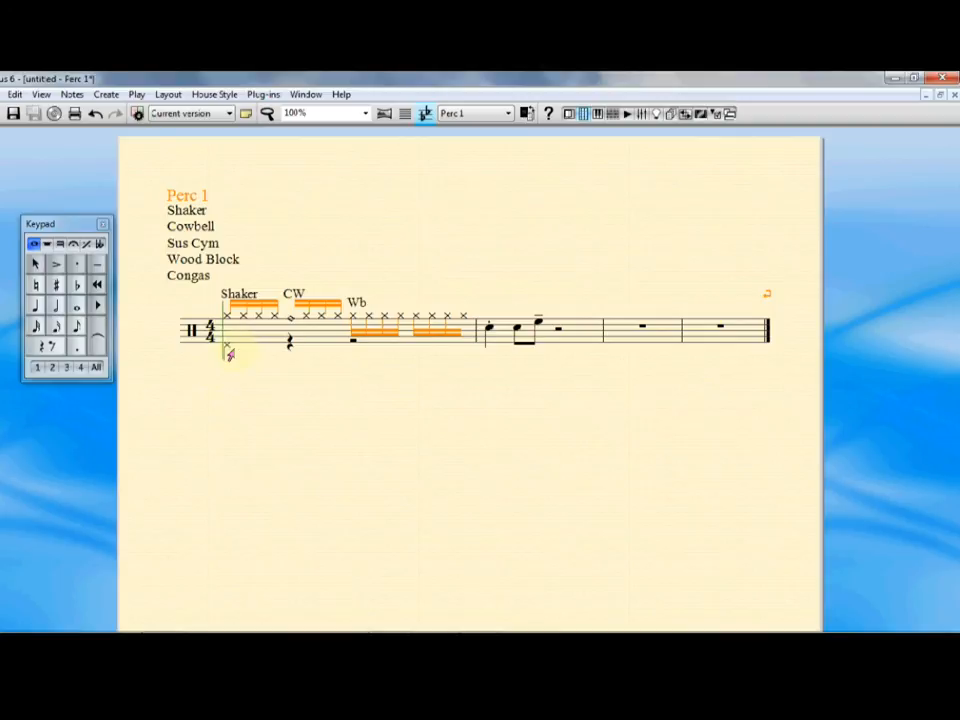
pyautogui.click(228, 351)
pyautogui.press('Escape')
# Flip the stems of the first bar's third and fourth sixteenth-note groups upward
pyautogui.click(352, 320)
pyautogui.press('x')
pyautogui.click(415, 321)
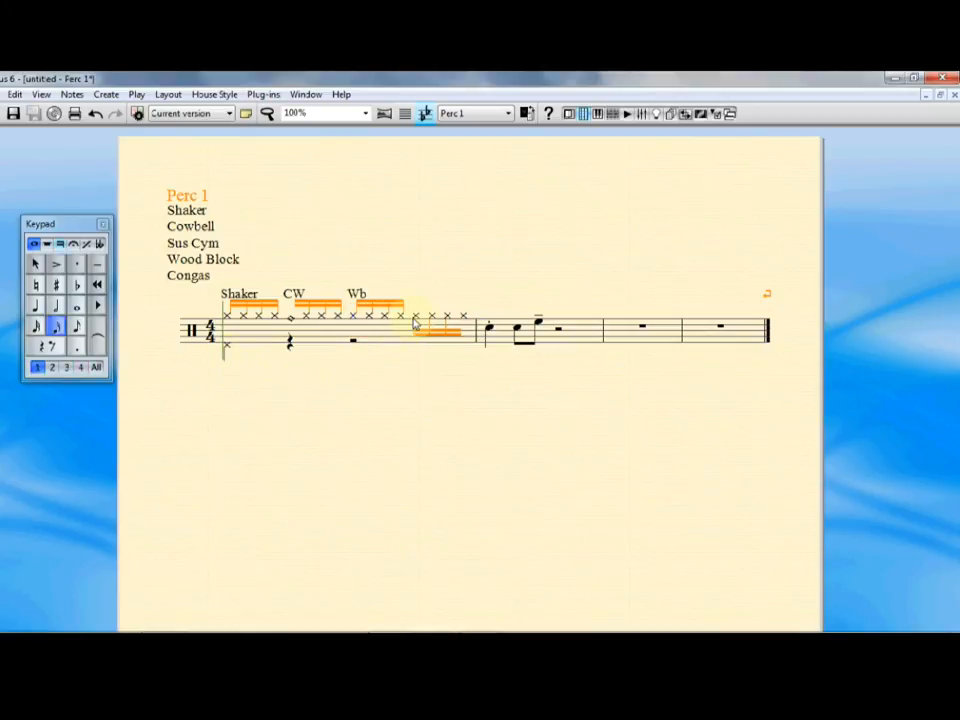
pyautogui.press('x')
pyautogui.click(442, 385)
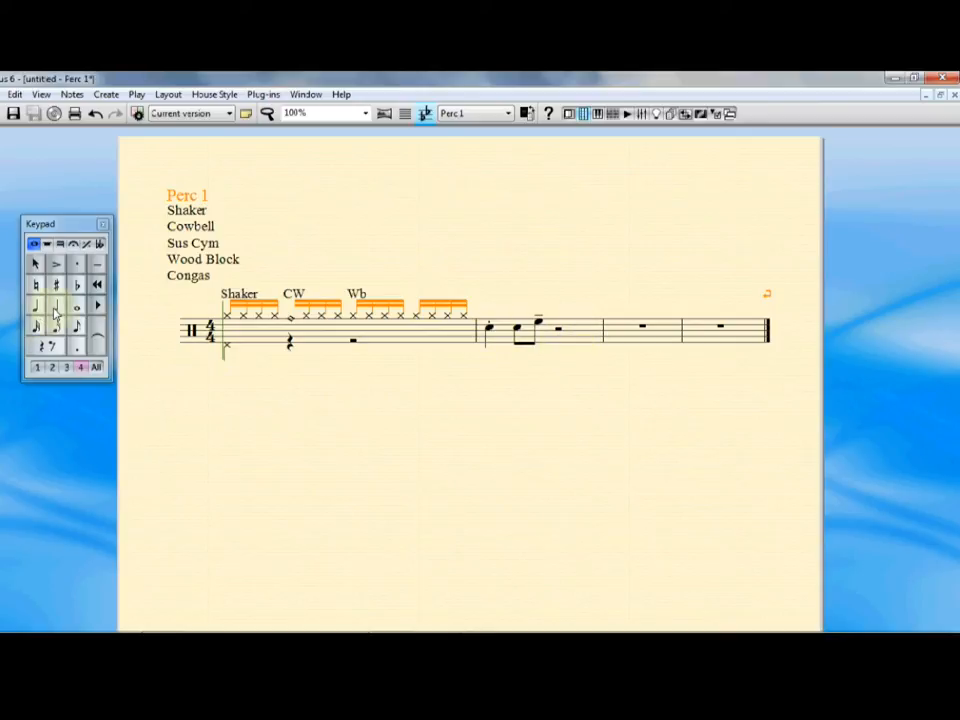
# Start the third bar with a voice 1 half note above the staff, with a three-stroke tremolo and a crescendo hairpin
pyautogui.click(37, 368)
pyautogui.click(56, 307)
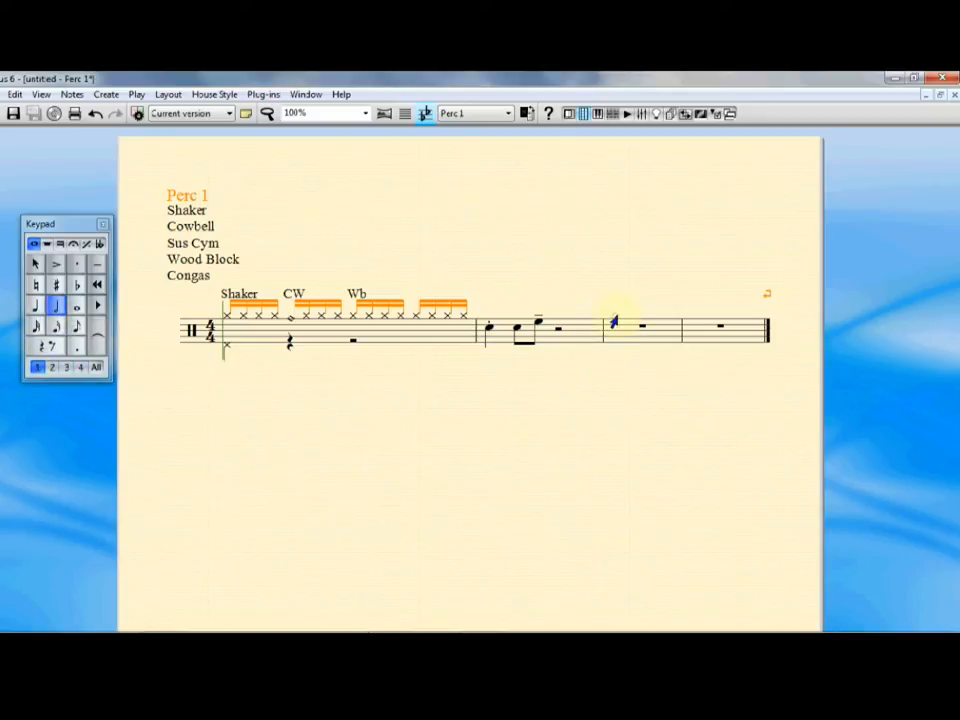
pyautogui.click(614, 320)
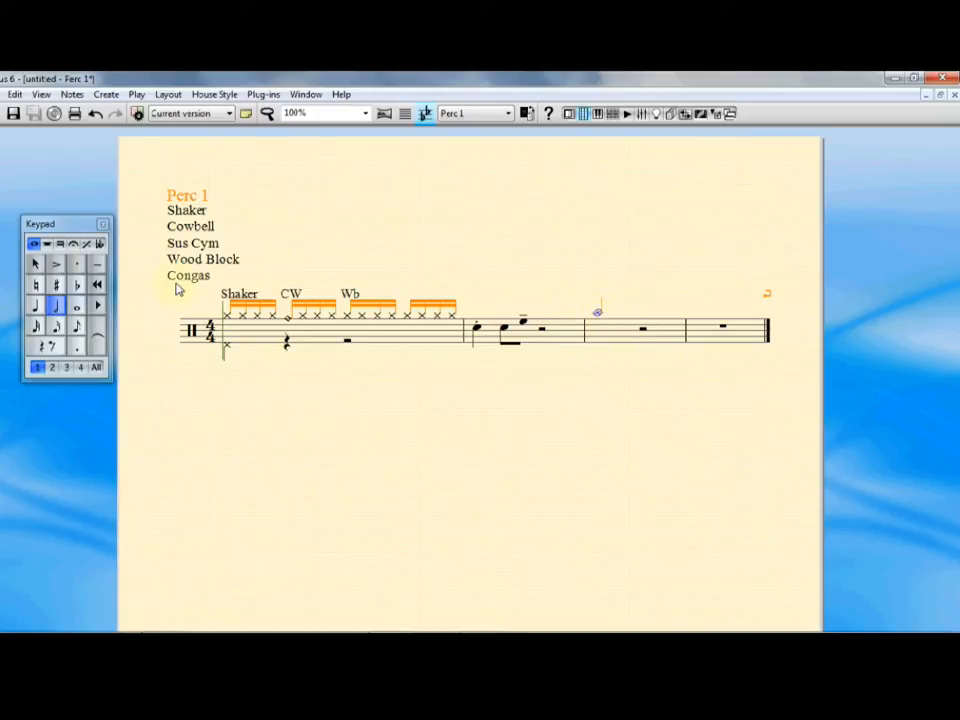
pyautogui.click(60, 243)
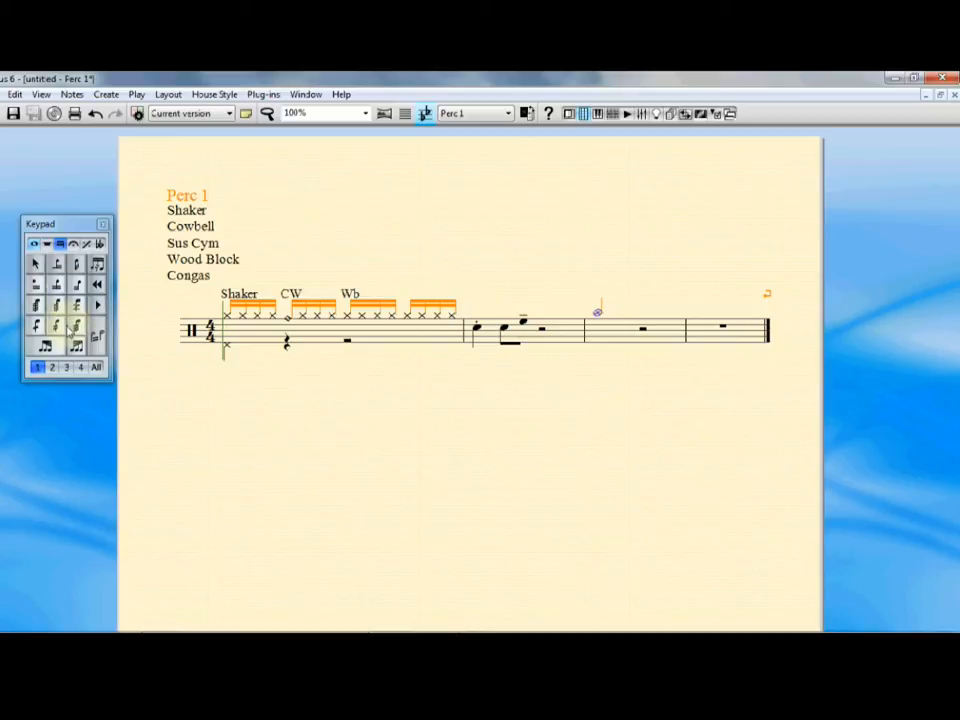
pyautogui.click(77, 327)
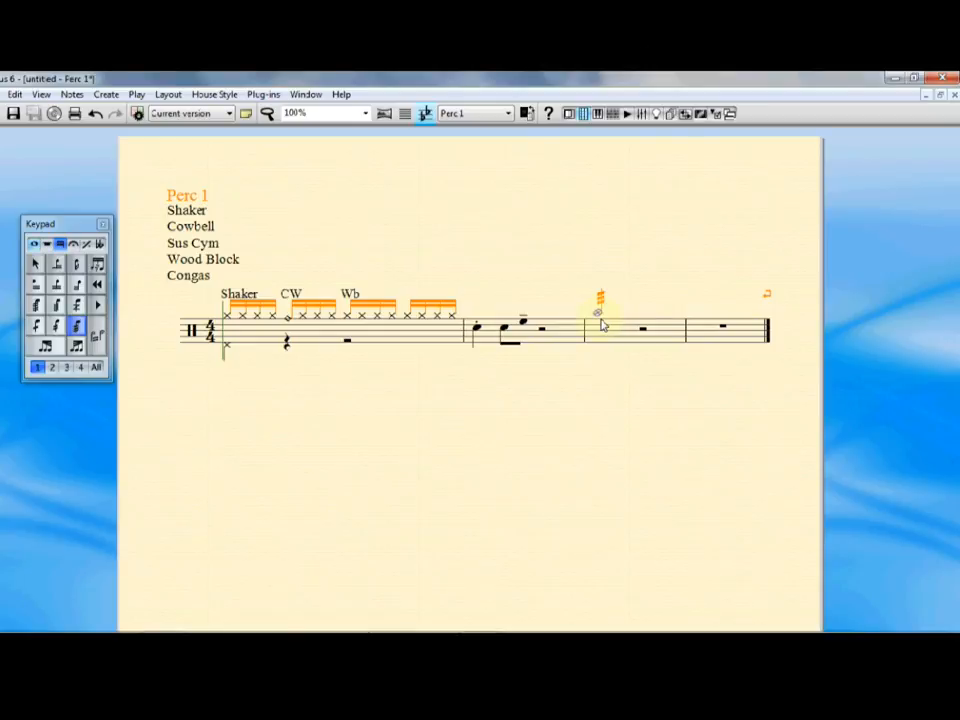
pyautogui.press('h')
pyautogui.click(691, 406)
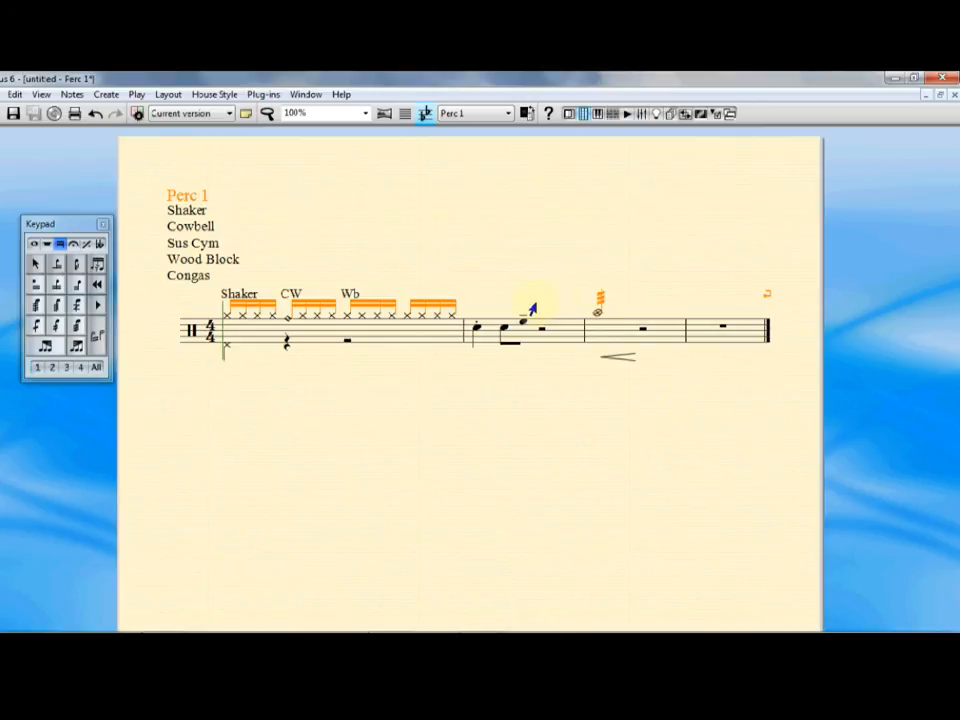
# Add the three-line technique text "take mallet QUICK!!!" above the second bar's half rest and position it clear of the staff
pyautogui.hotkey('ctrl', 't')
pyautogui.write('take')
pyautogui.press('Return')
pyautogui.write('mallet')
pyautogui.press('Return')
pyautogui.write('CUICK!!!')
pyautogui.press('Escape')
pyautogui.moveTo(551, 305); pyautogui.dragTo(549, 285)
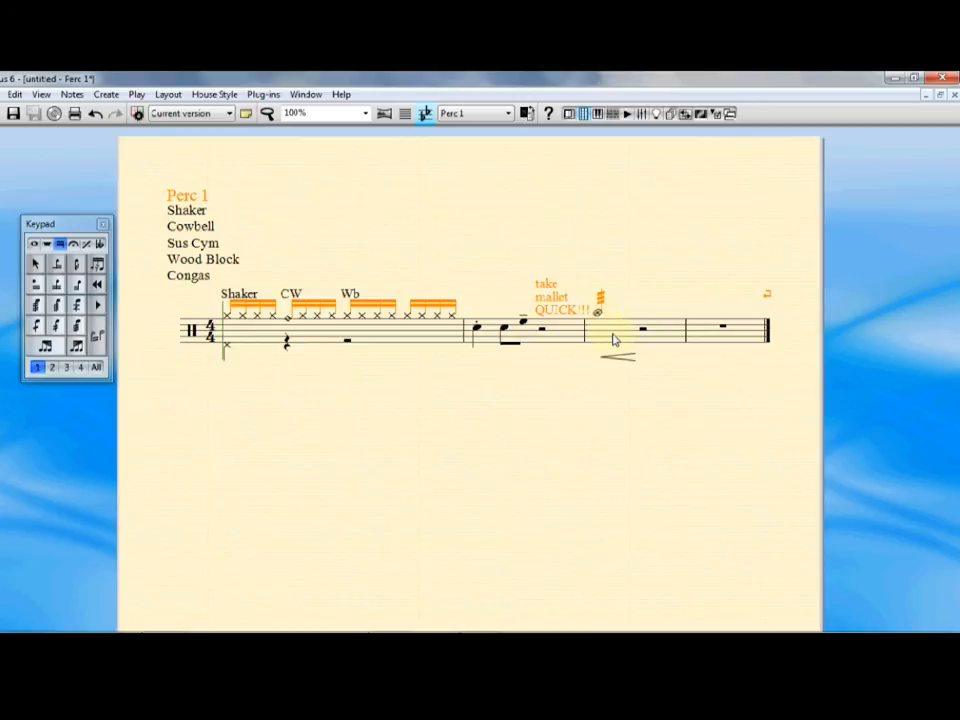
# Delete the music, hairpin and text from all bars together with the instrument list below the Perc 1 heading
pyautogui.click(643, 345)
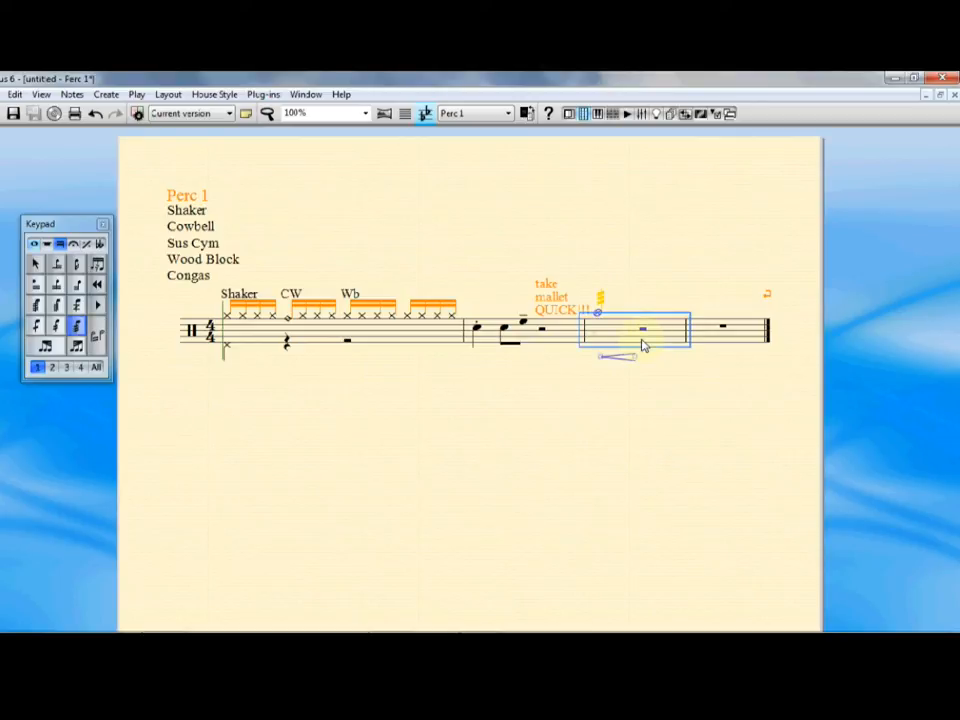
pyautogui.press('Delete')
pyautogui.click(565, 297)
pyautogui.press('Delete')
pyautogui.click(548, 343)
pyautogui.press('Delete')
pyautogui.click(465, 343)
pyautogui.press('Delete')
pyautogui.press('Escape')
pyautogui.click(193, 246)
pyautogui.press('Delete')
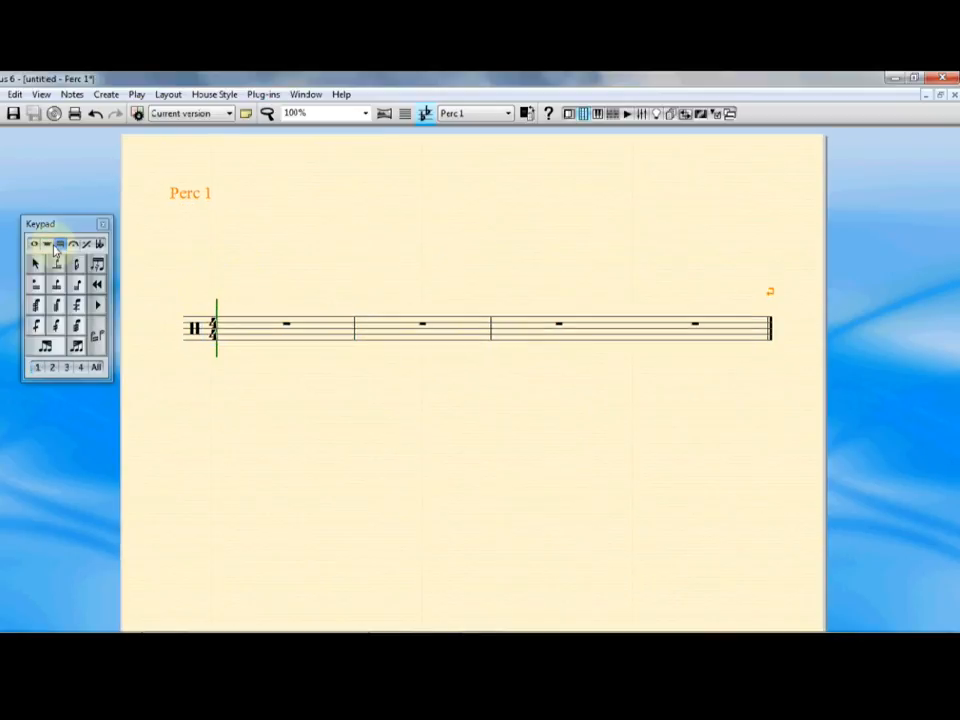
# Enter a stem-up voice 1 quarter note on the first bar's first beat and give it a three-stroke tremolo
pyautogui.click(33, 243)
pyautogui.click(36, 367)
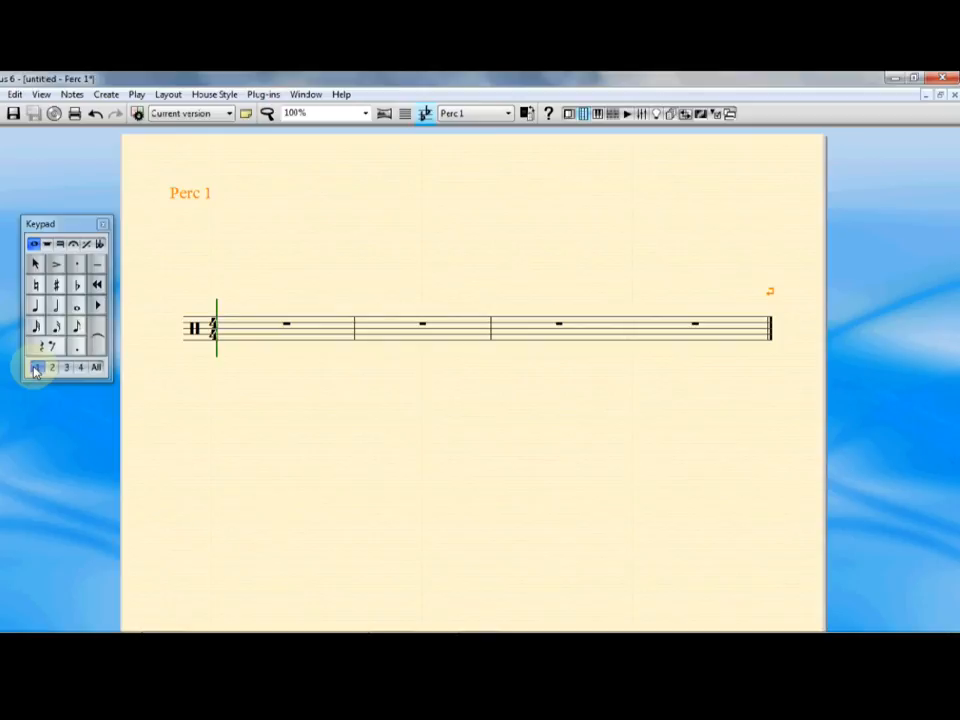
pyautogui.click(35, 306)
pyautogui.click(228, 330)
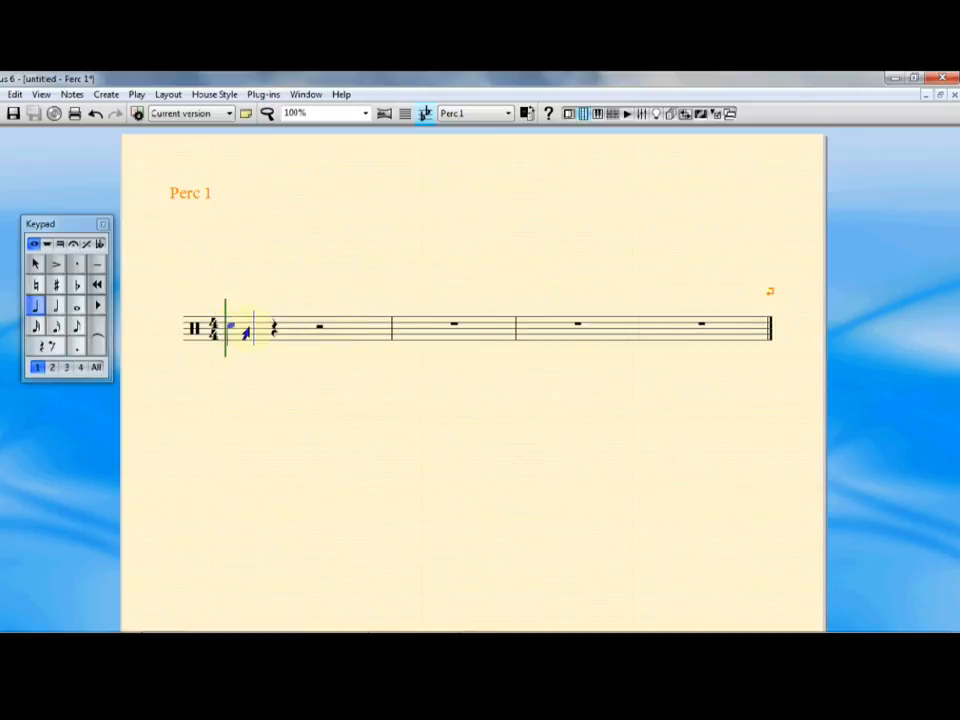
pyautogui.click(60, 243)
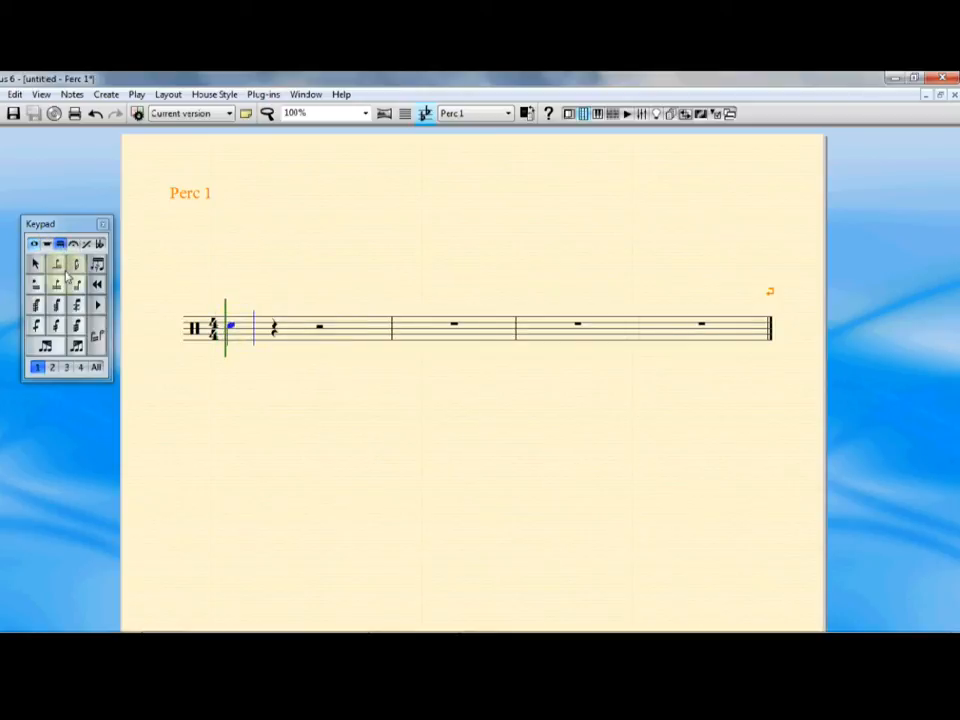
pyautogui.click(76, 328)
pyautogui.press('Escape')
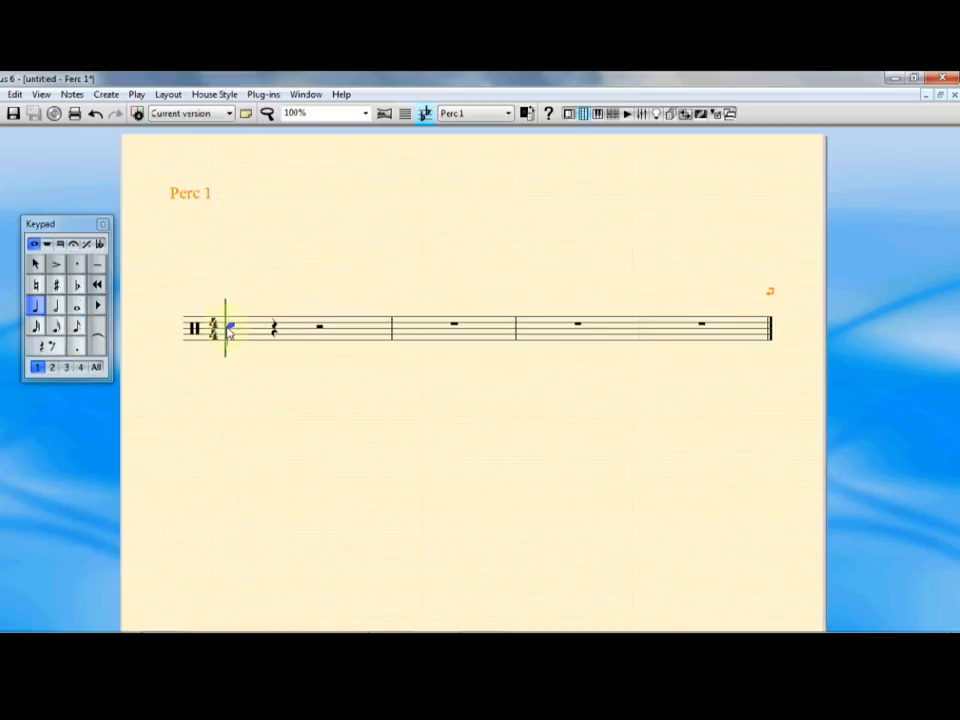
pyautogui.click(60, 243)
pyautogui.click(76, 325)
pyautogui.press('Escape')
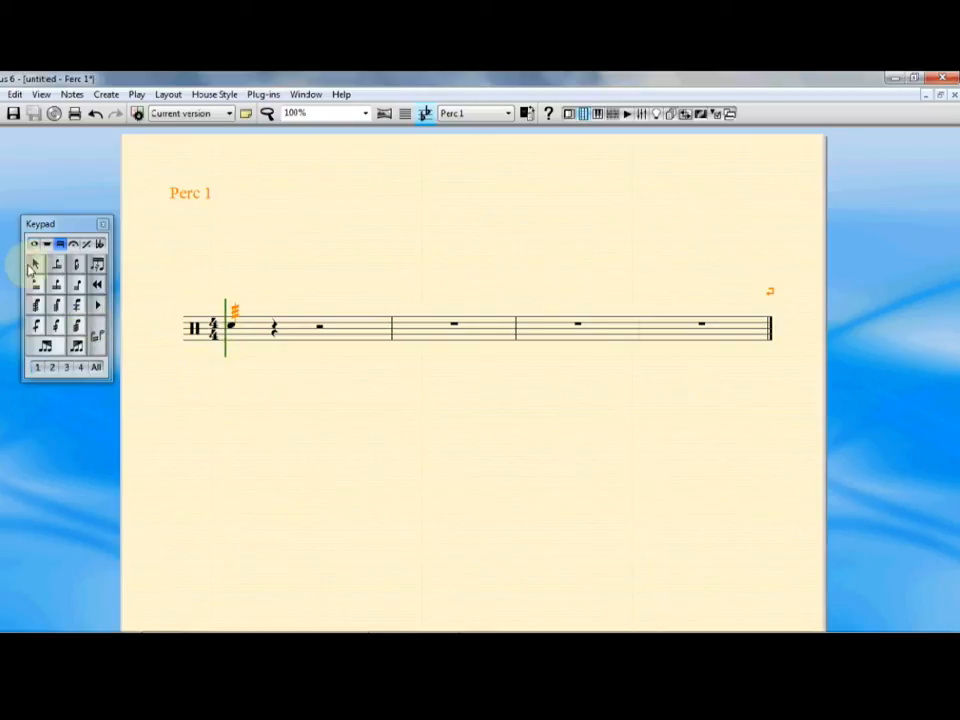
# Enter a second stem-up quarter note at the same height on the first bar's second beat
pyautogui.click(33, 243)
pyautogui.click(35, 306)
pyautogui.click(284, 340)
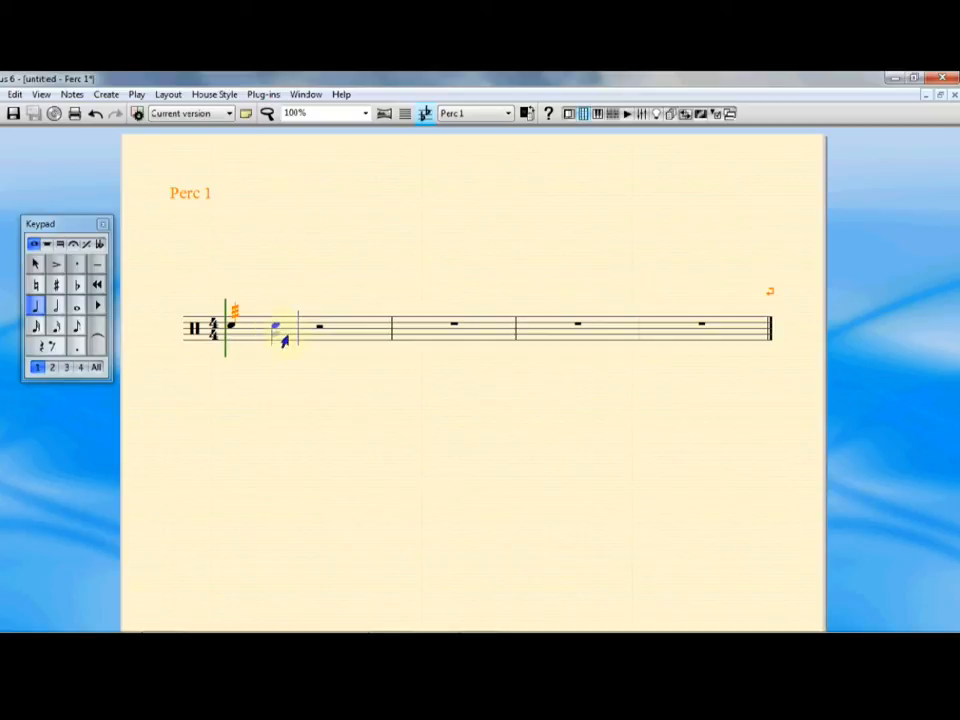
pyautogui.press('Escape')
pyautogui.press('Escape')
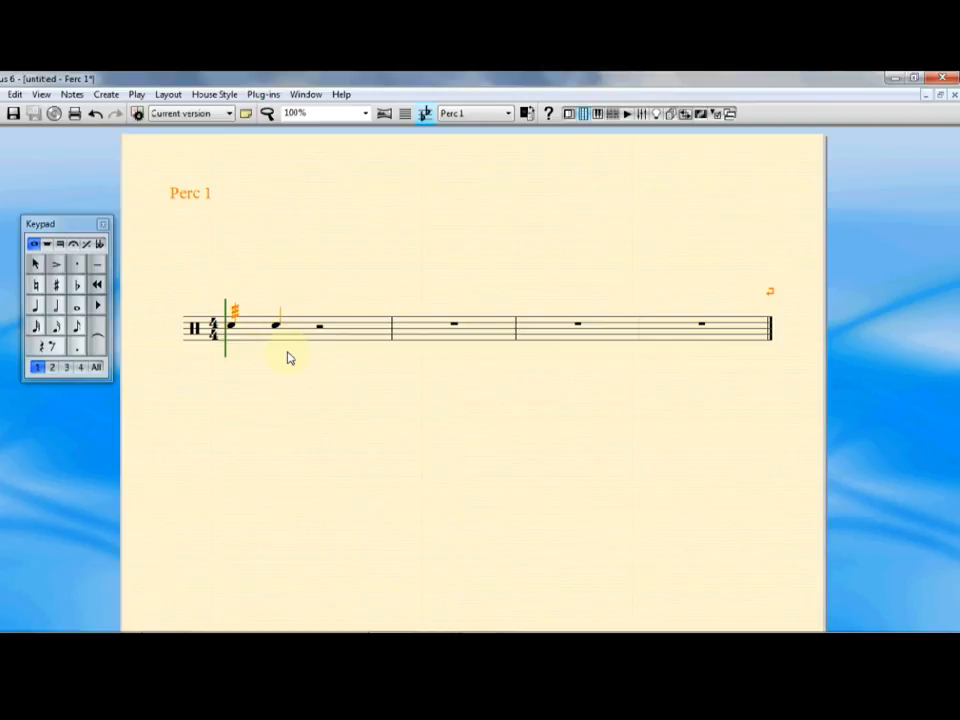
# Tie the tremolo quarter note to the quarter note on the second beat
pyautogui.click(231, 325)
pyautogui.click(99, 343)
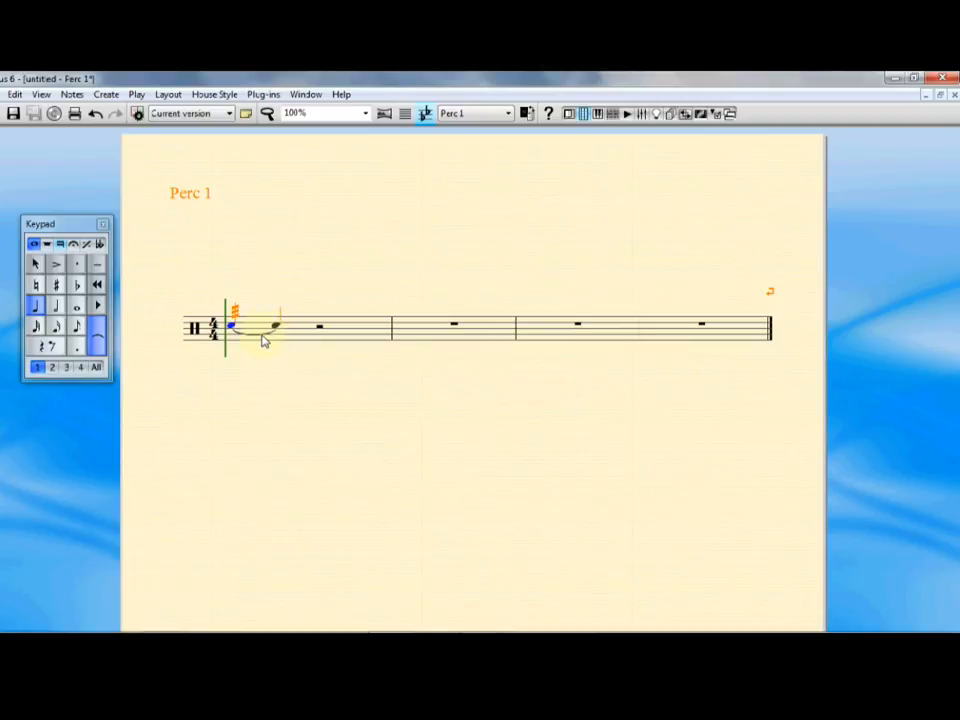
pyautogui.press('KP_Enter')
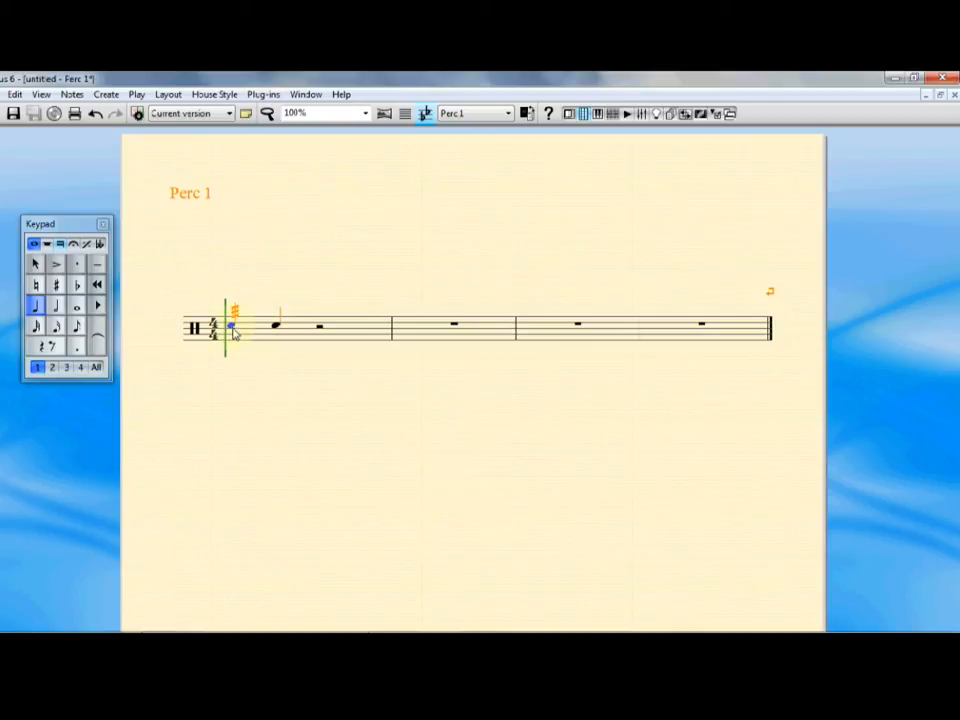
pyautogui.click(97, 345)
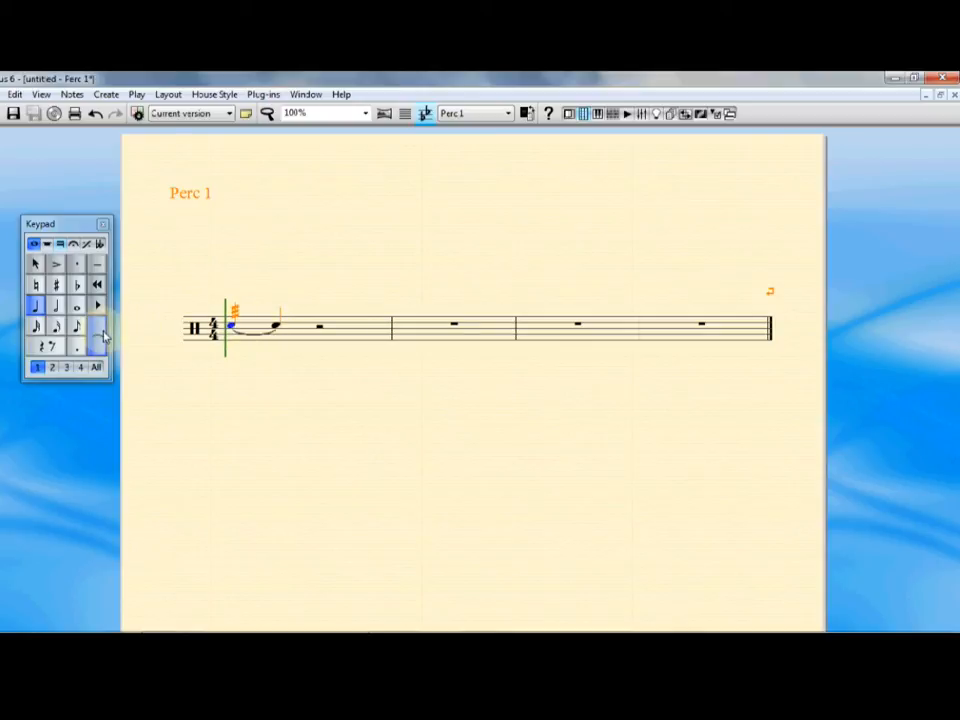
# Add an accent to the quarter note on the first bar's second beat
pyautogui.click(275, 325)
pyautogui.click(55, 264)
pyautogui.press('Escape')
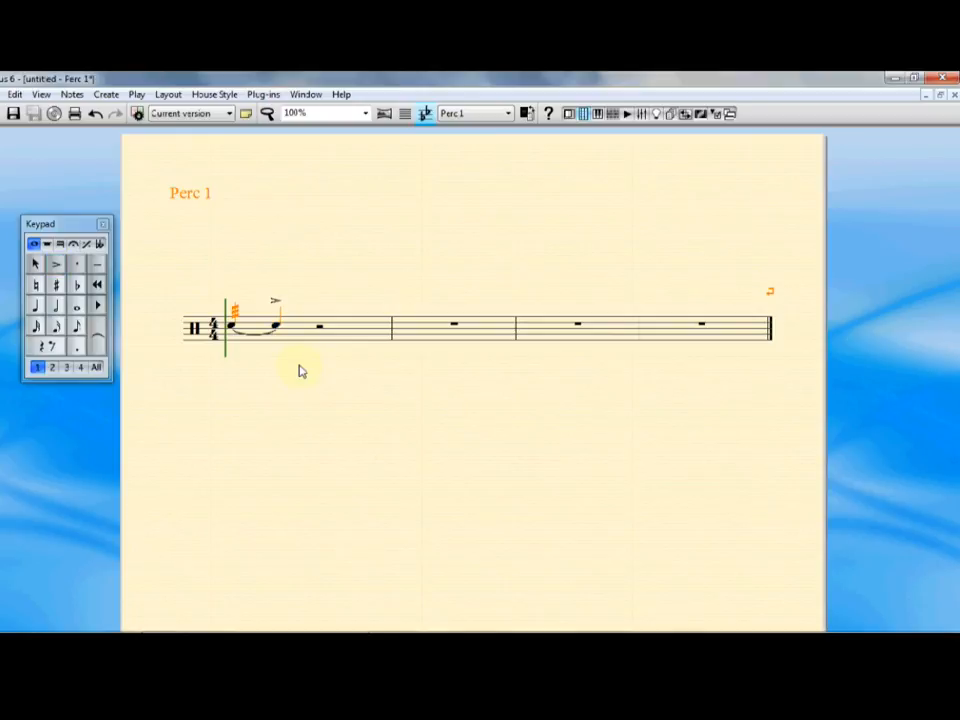